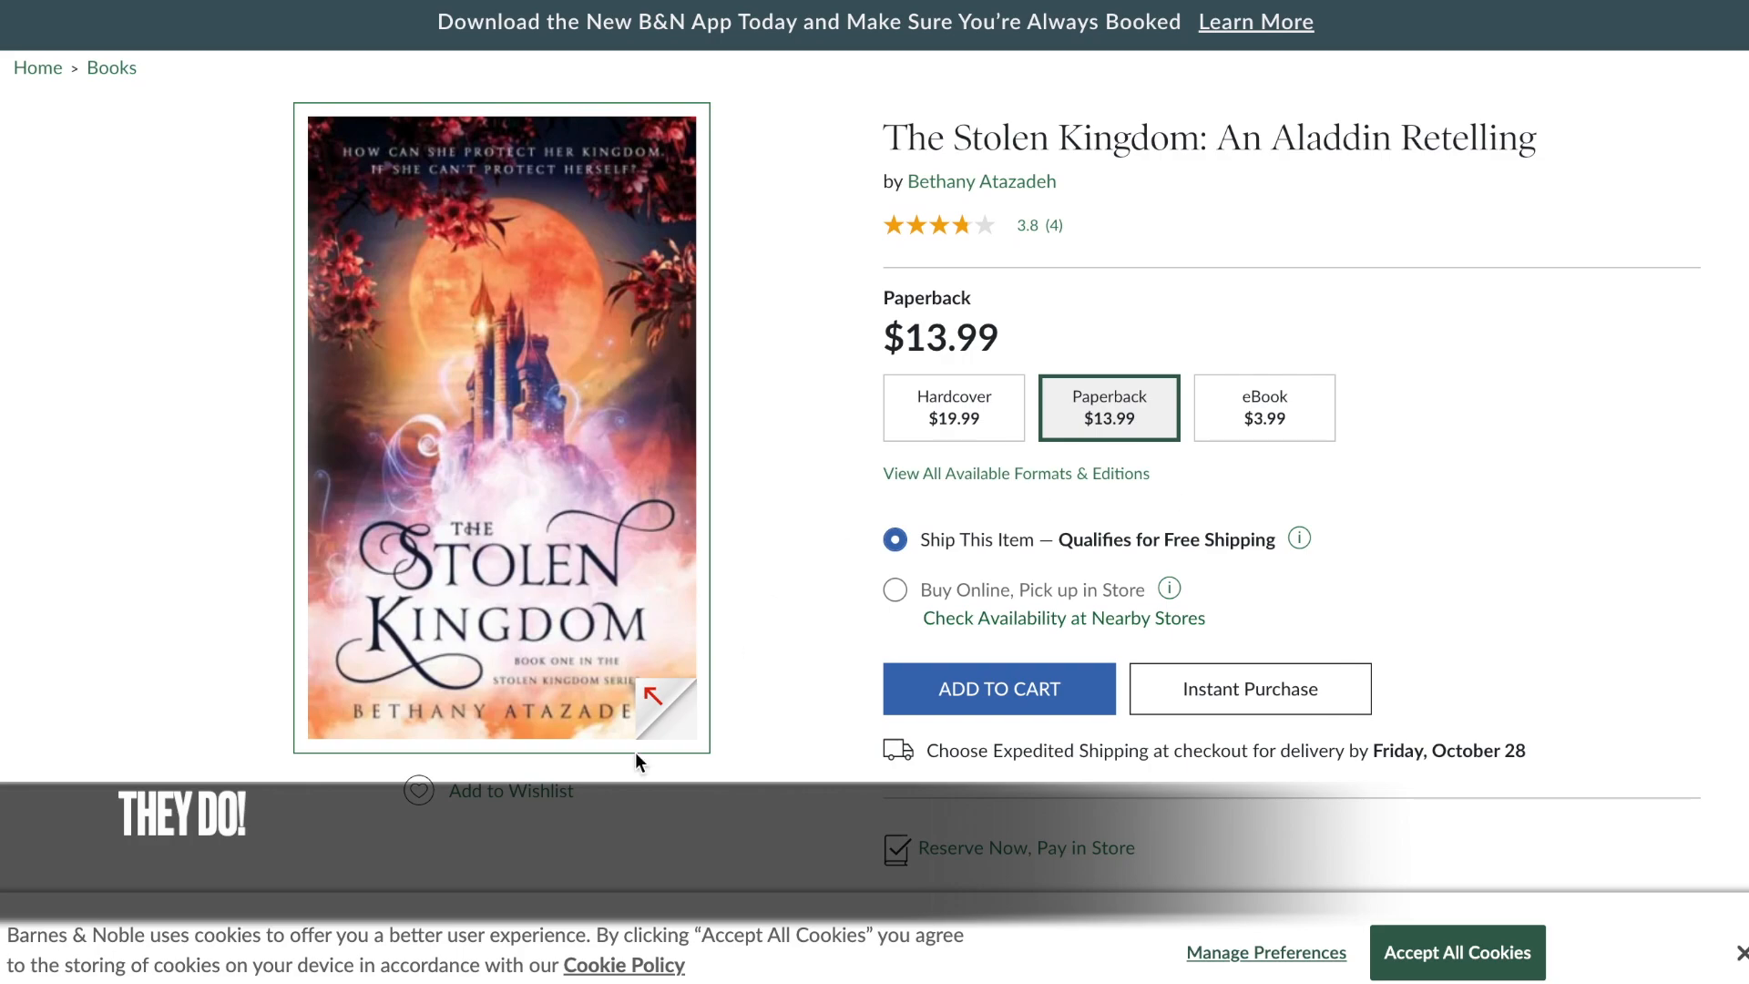
- Open the sample preview of The Stolen Kingdom: An Aladdin Retelling and page through it to check how much is offered
click(656, 695)
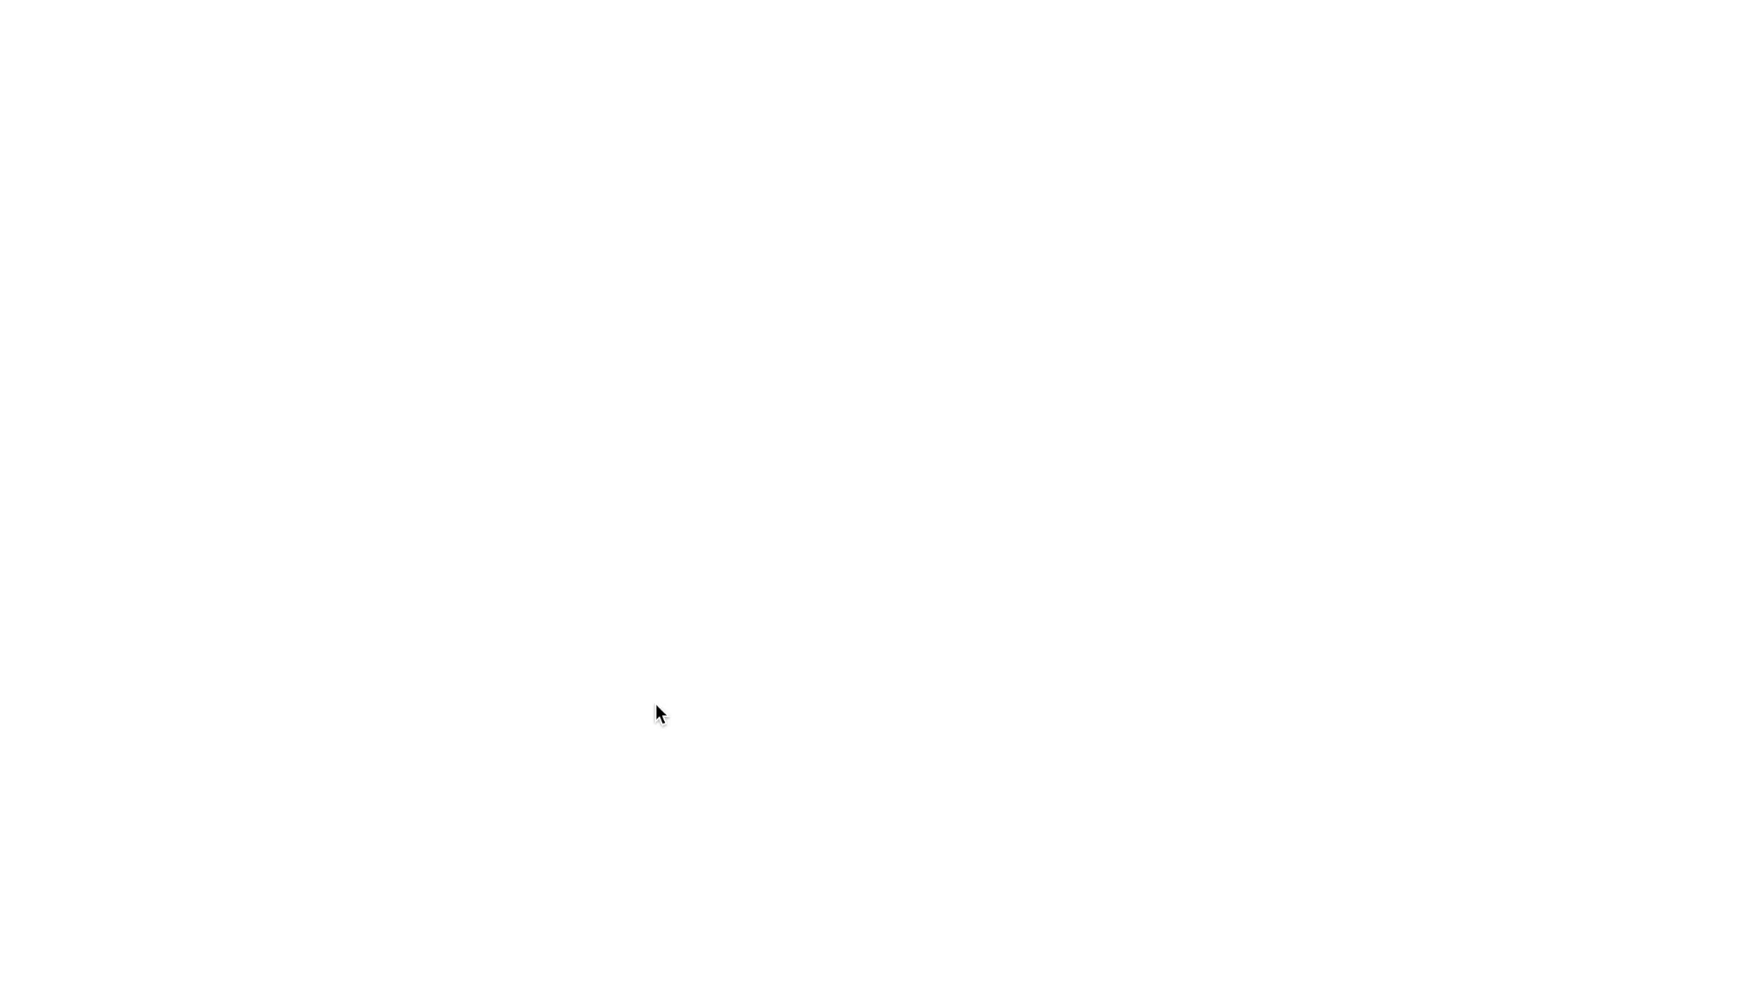
key(Right)
key(Right)
key(Right)
key(Right)
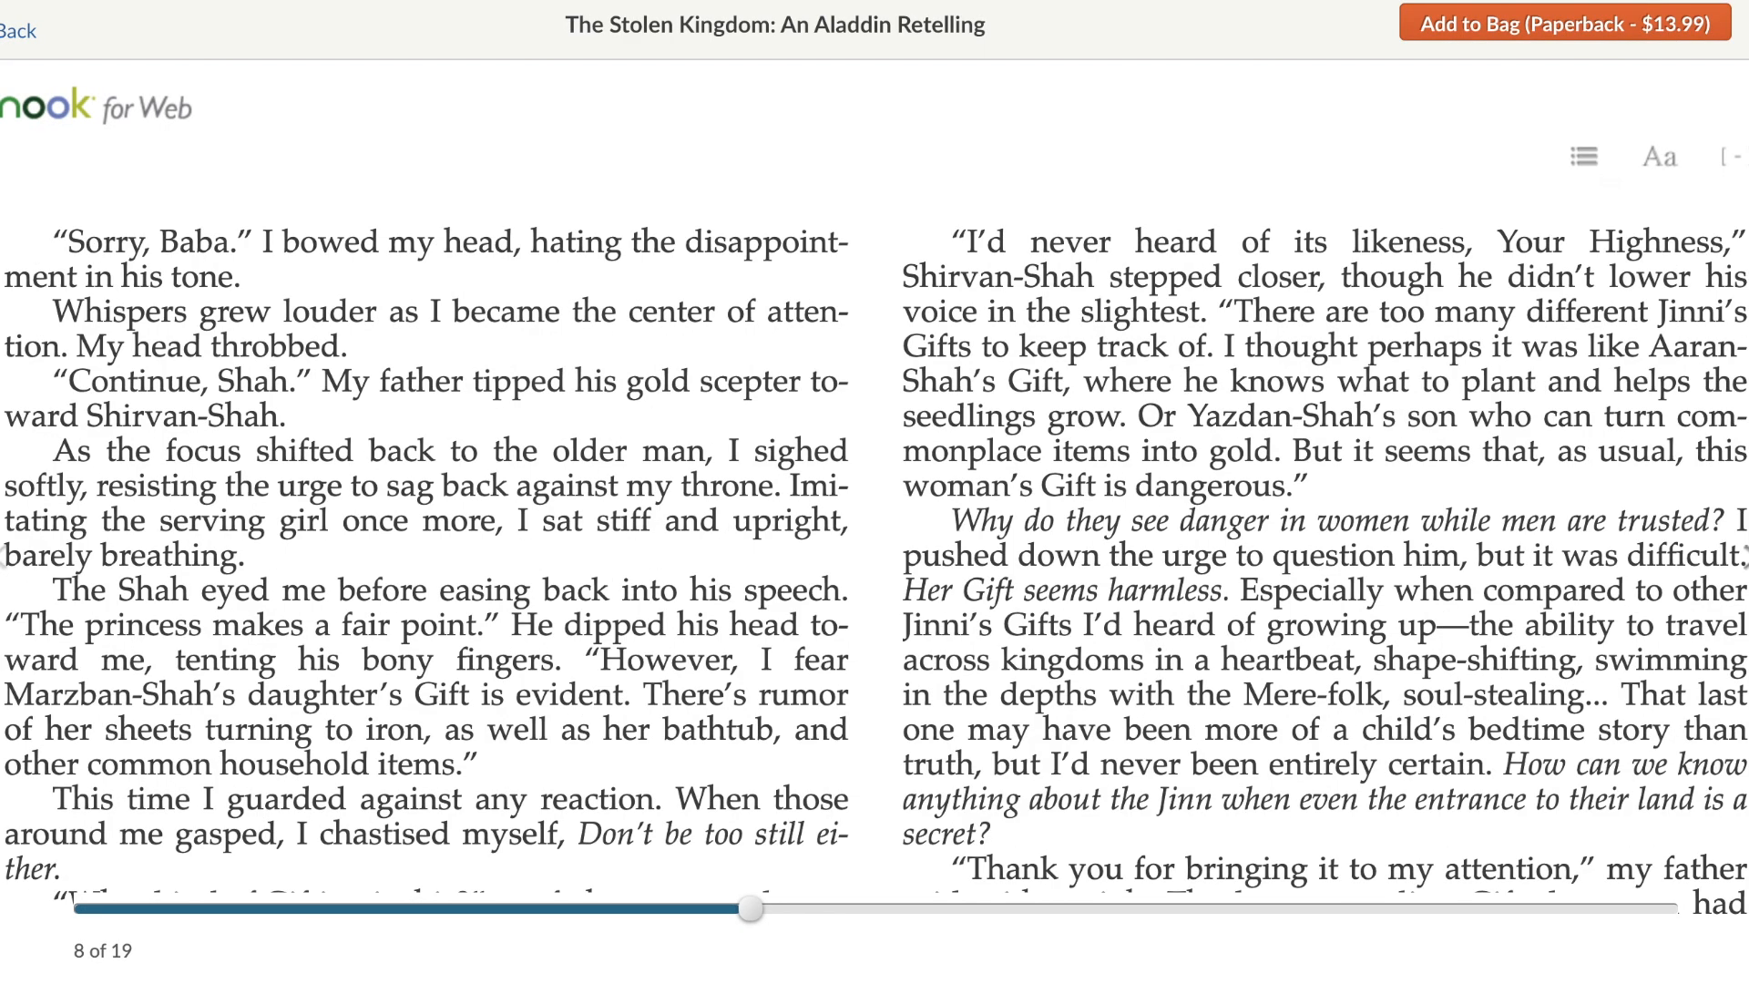
key(Right)
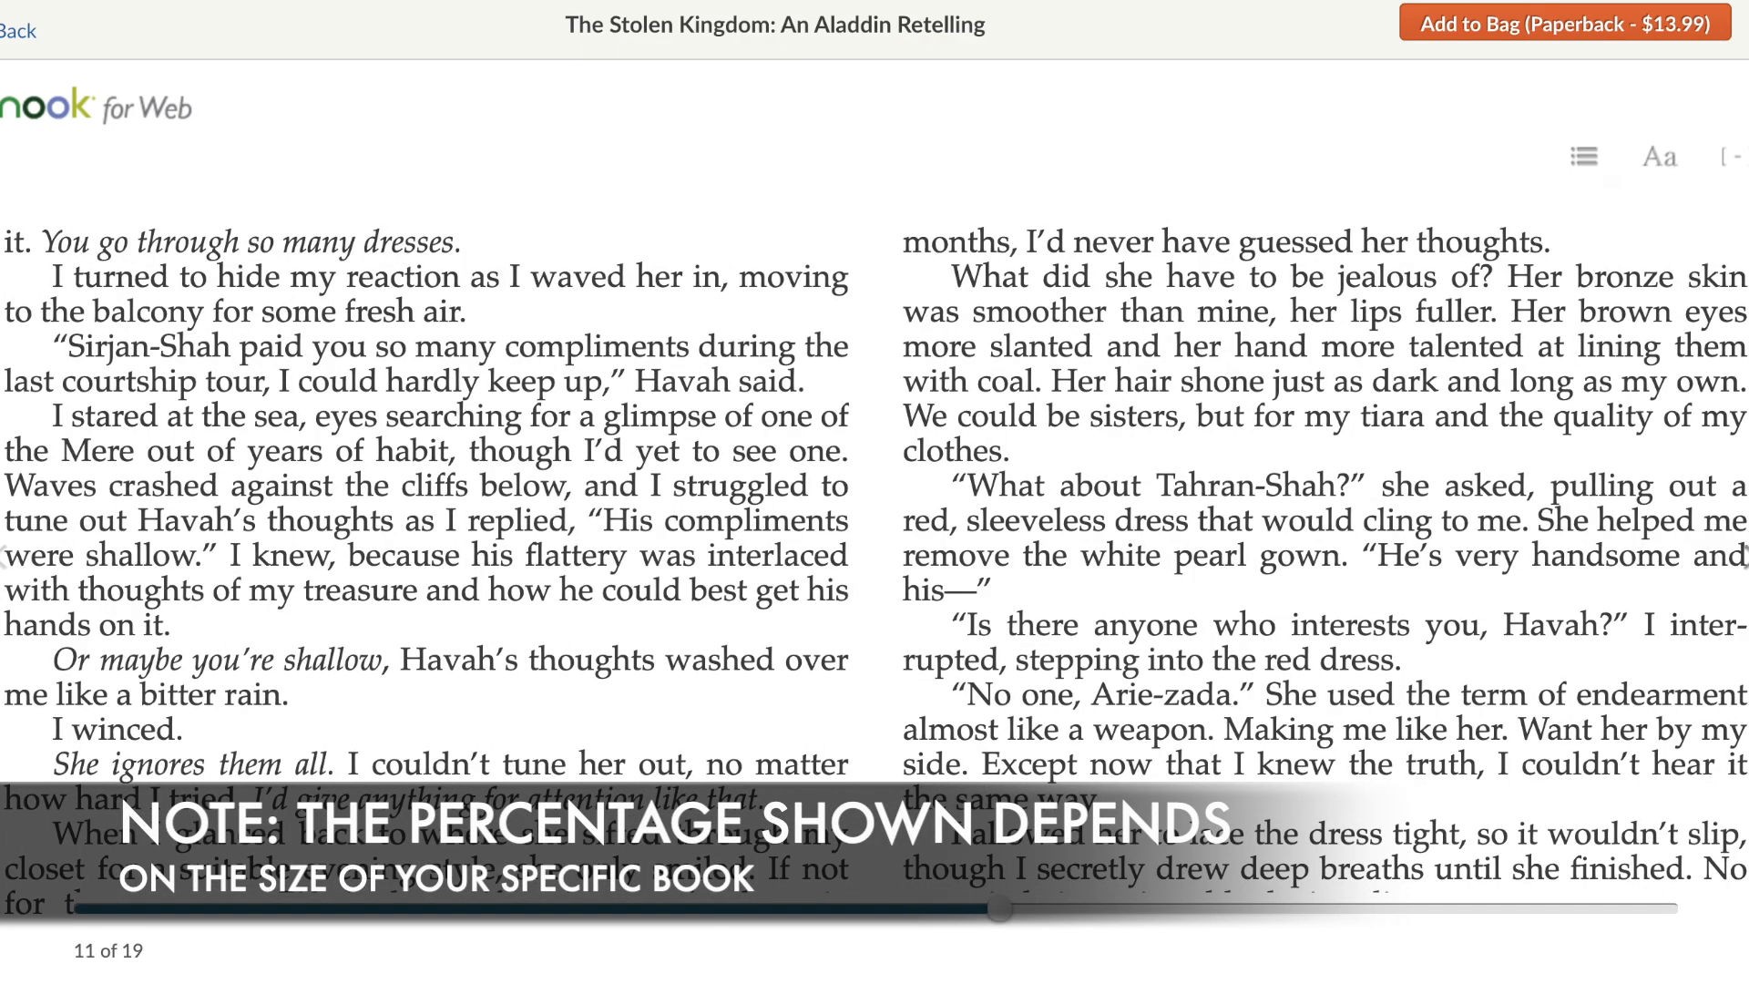
key(Right)
key(Right)
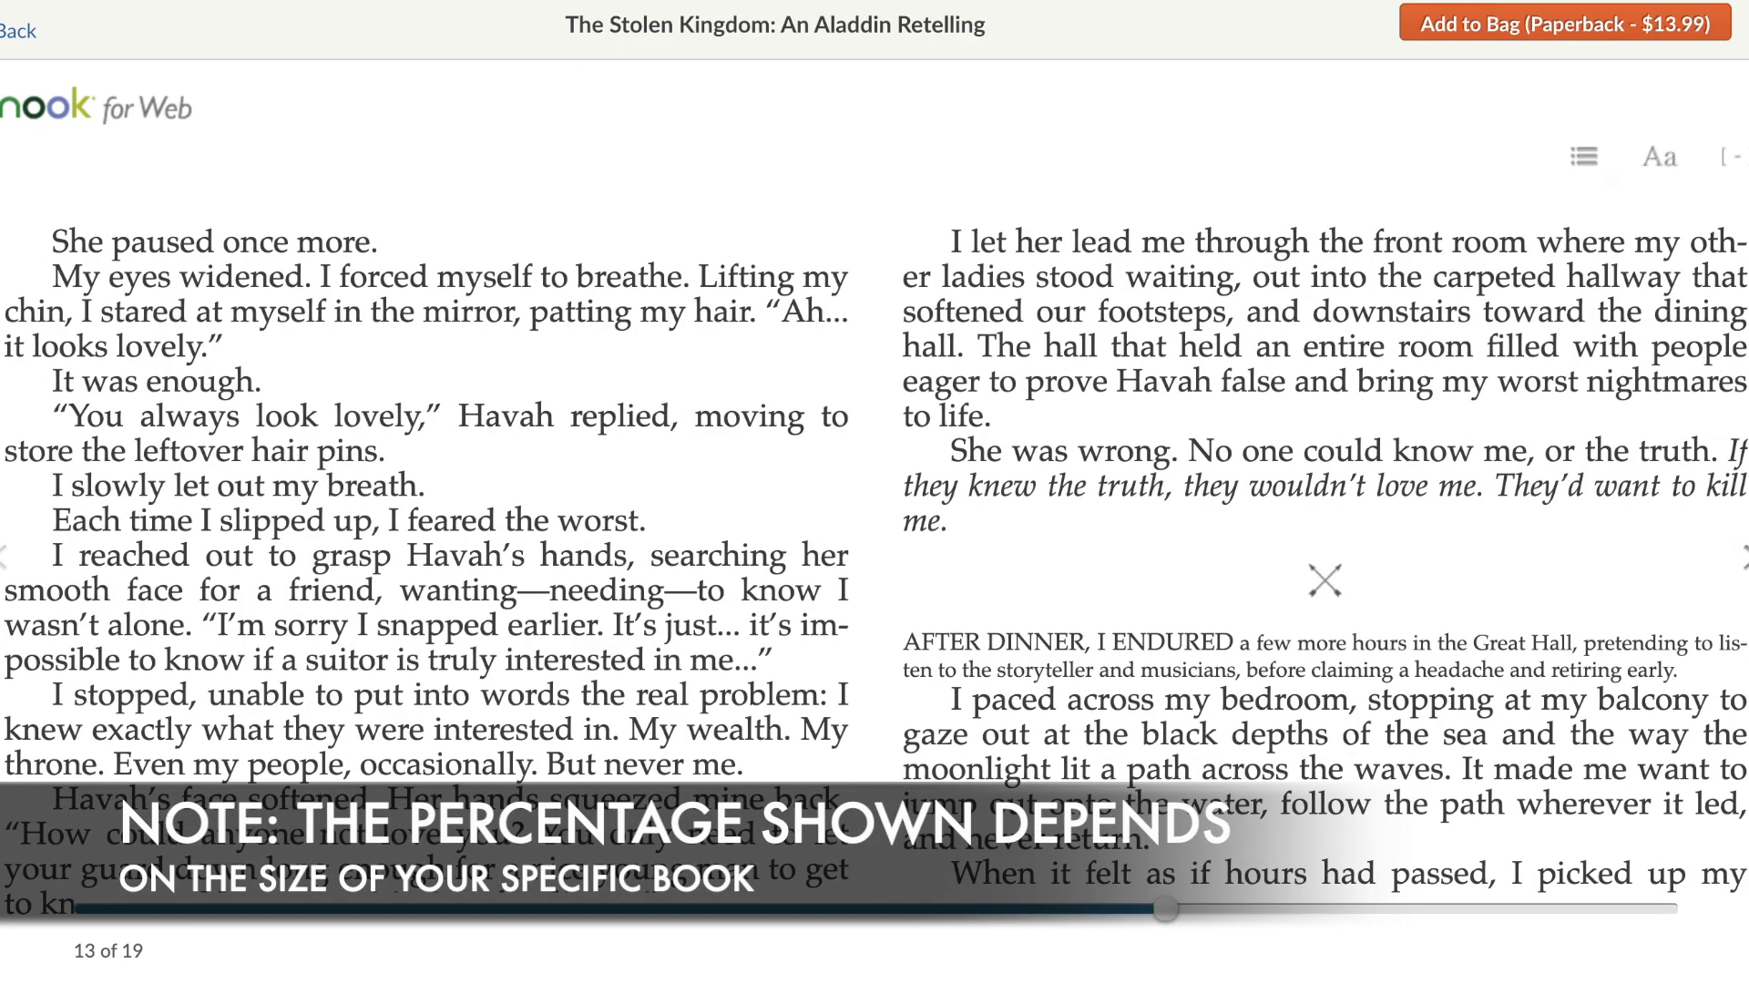
key(Right)
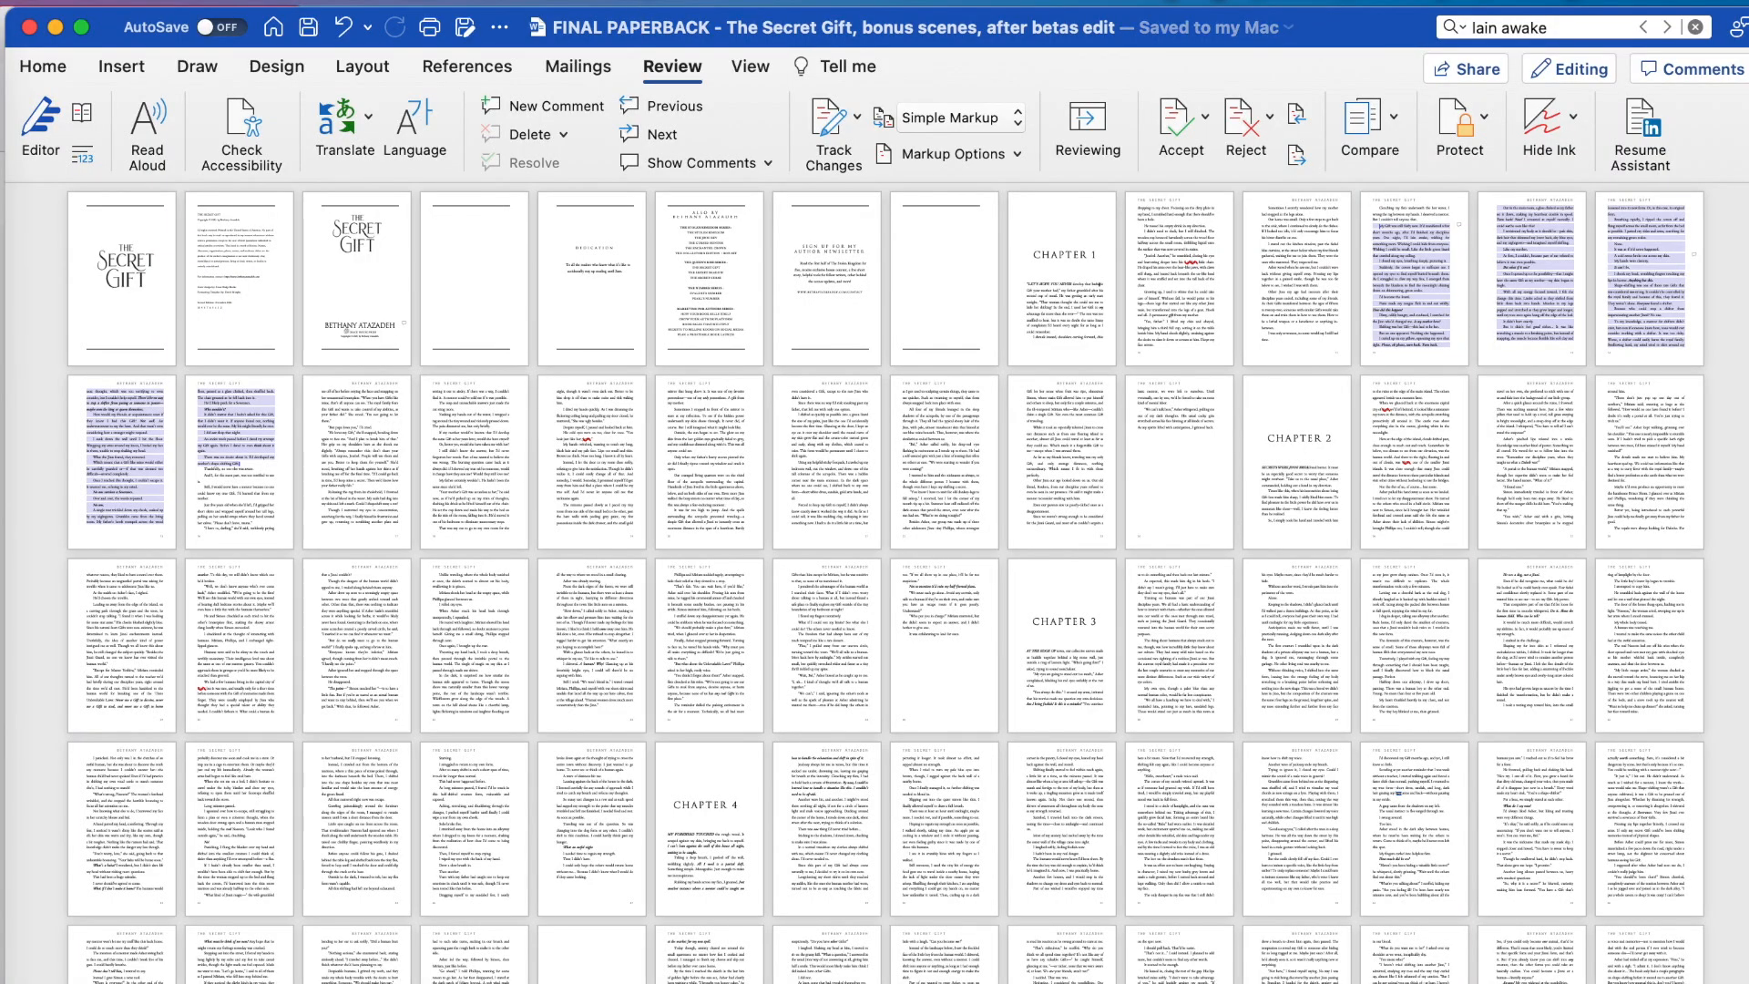
- Save a copy of the manuscript as a Word document named "chapter teaser" in the 1. THE SECRET GIFT folder
click(71, 1)
click(171, 223)
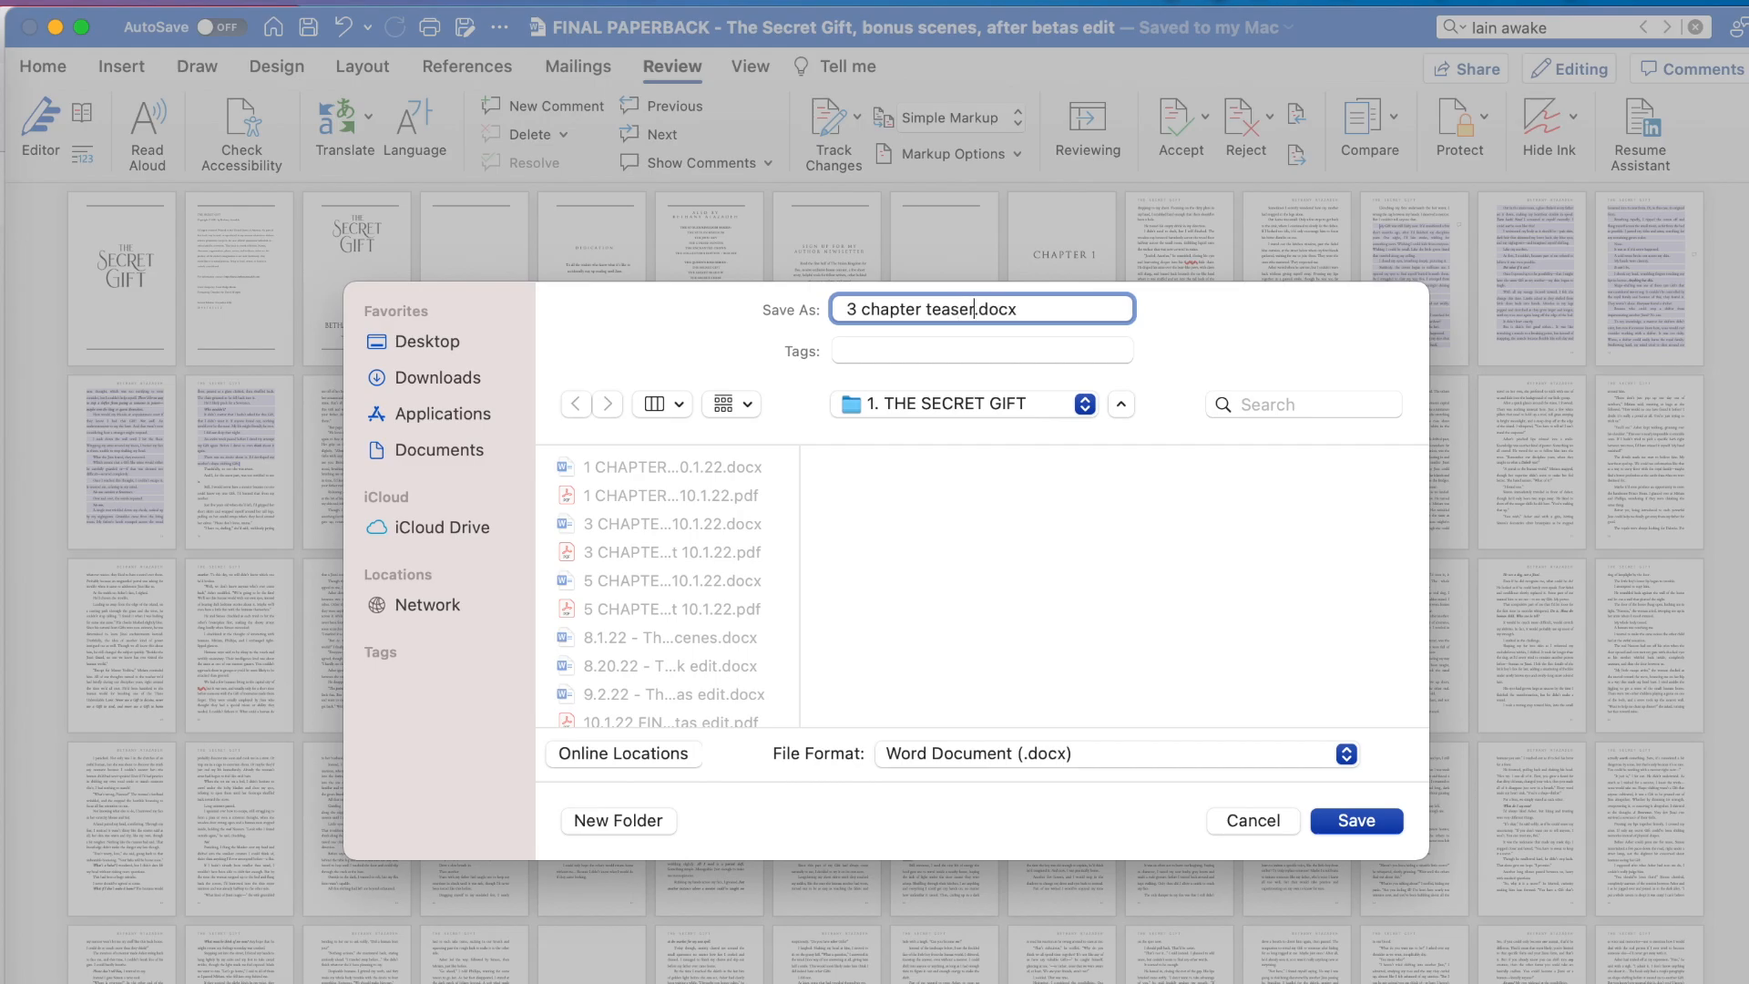
key(Return)
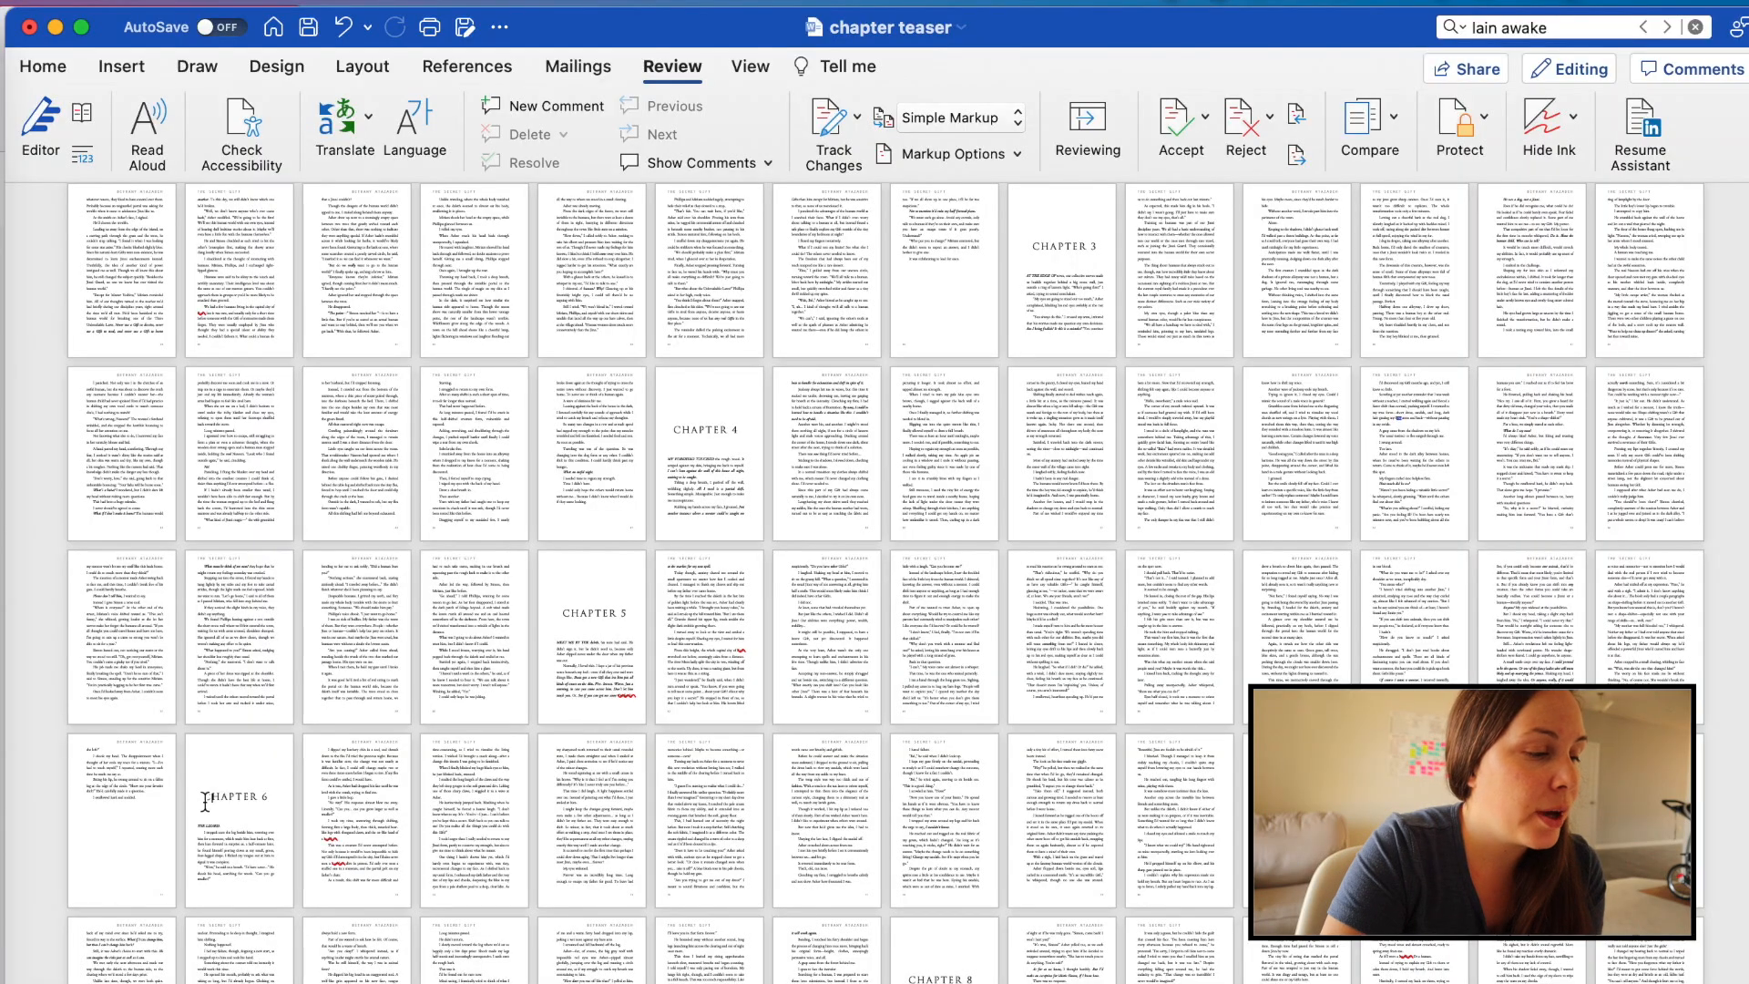
- Delete the story text from Chapter 6 through the last chapter, keeping the back matter
drag(205, 802, 428, 957)
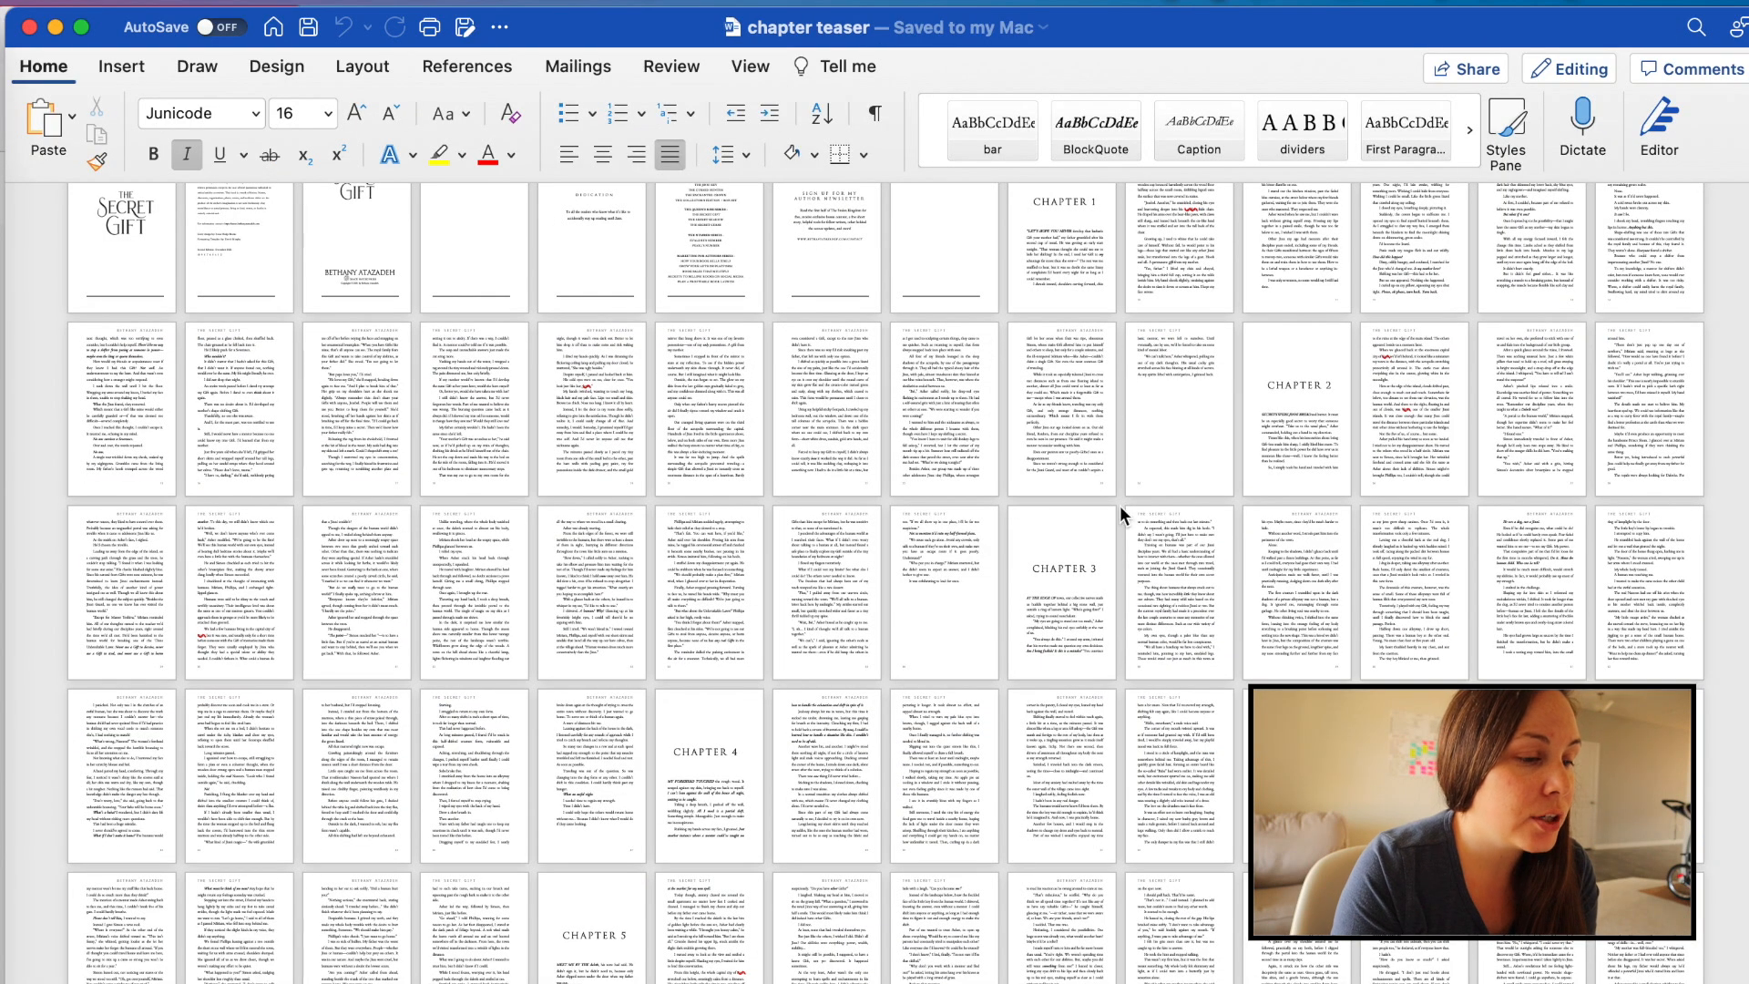
scroll(639, 740, down, 3)
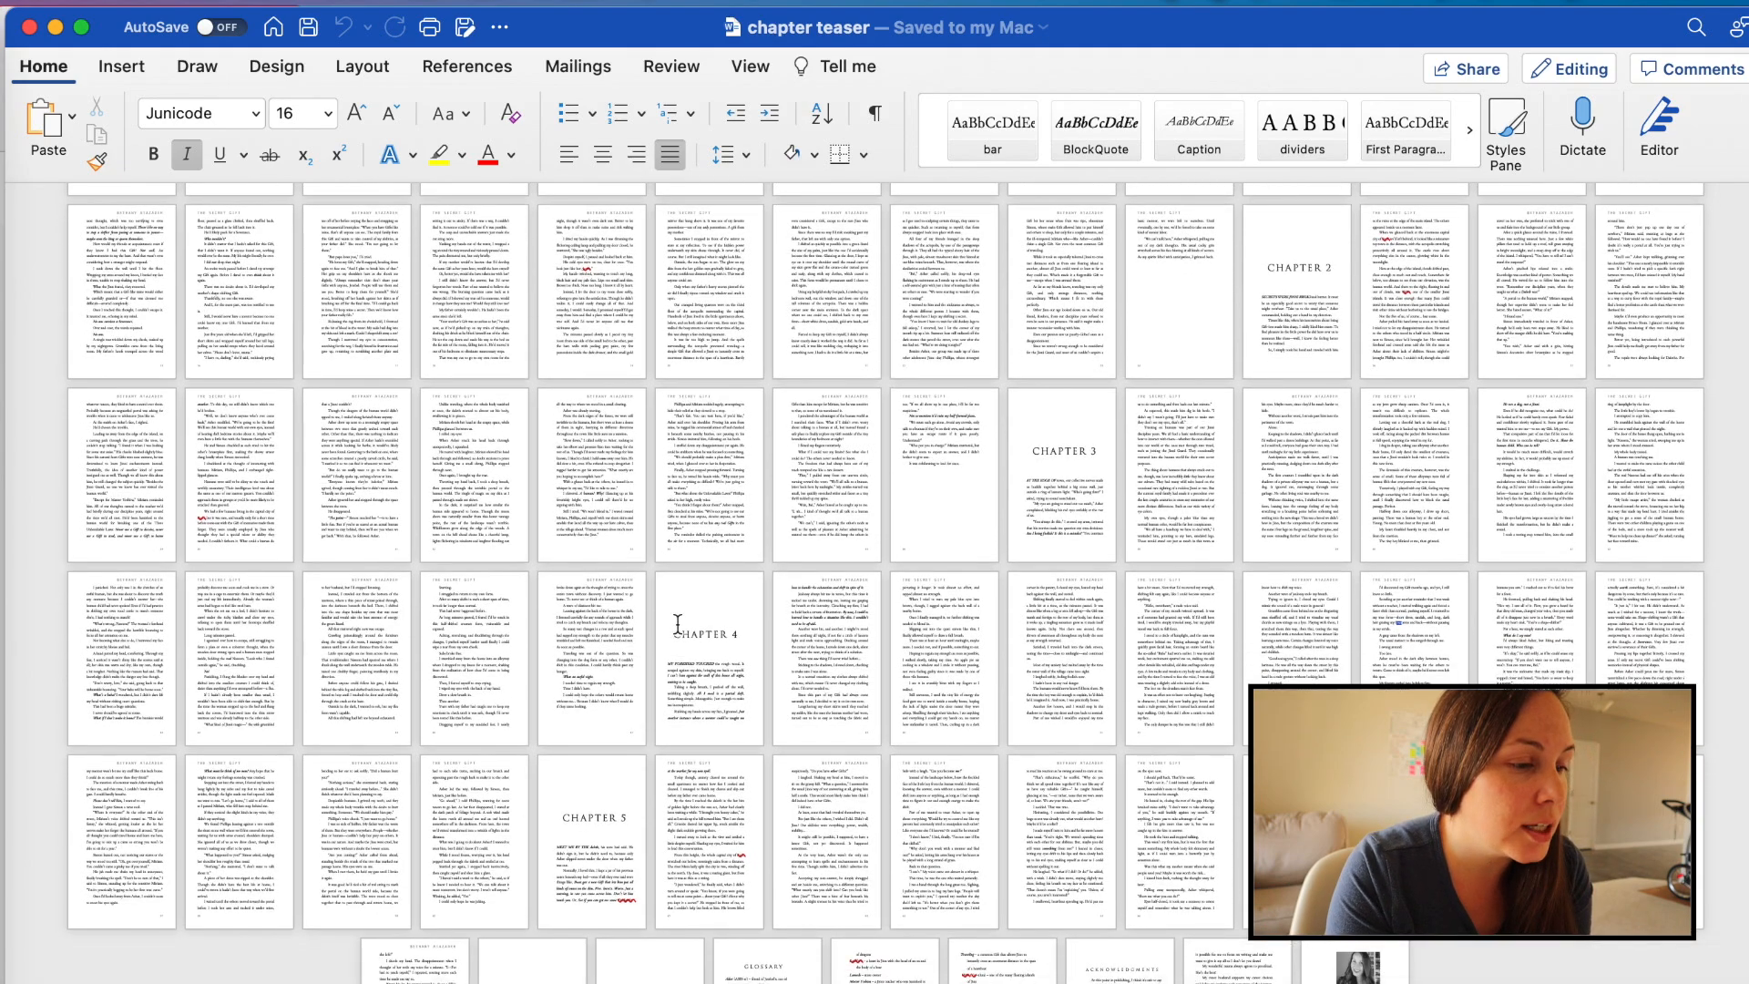
drag(677, 625, 448, 980)
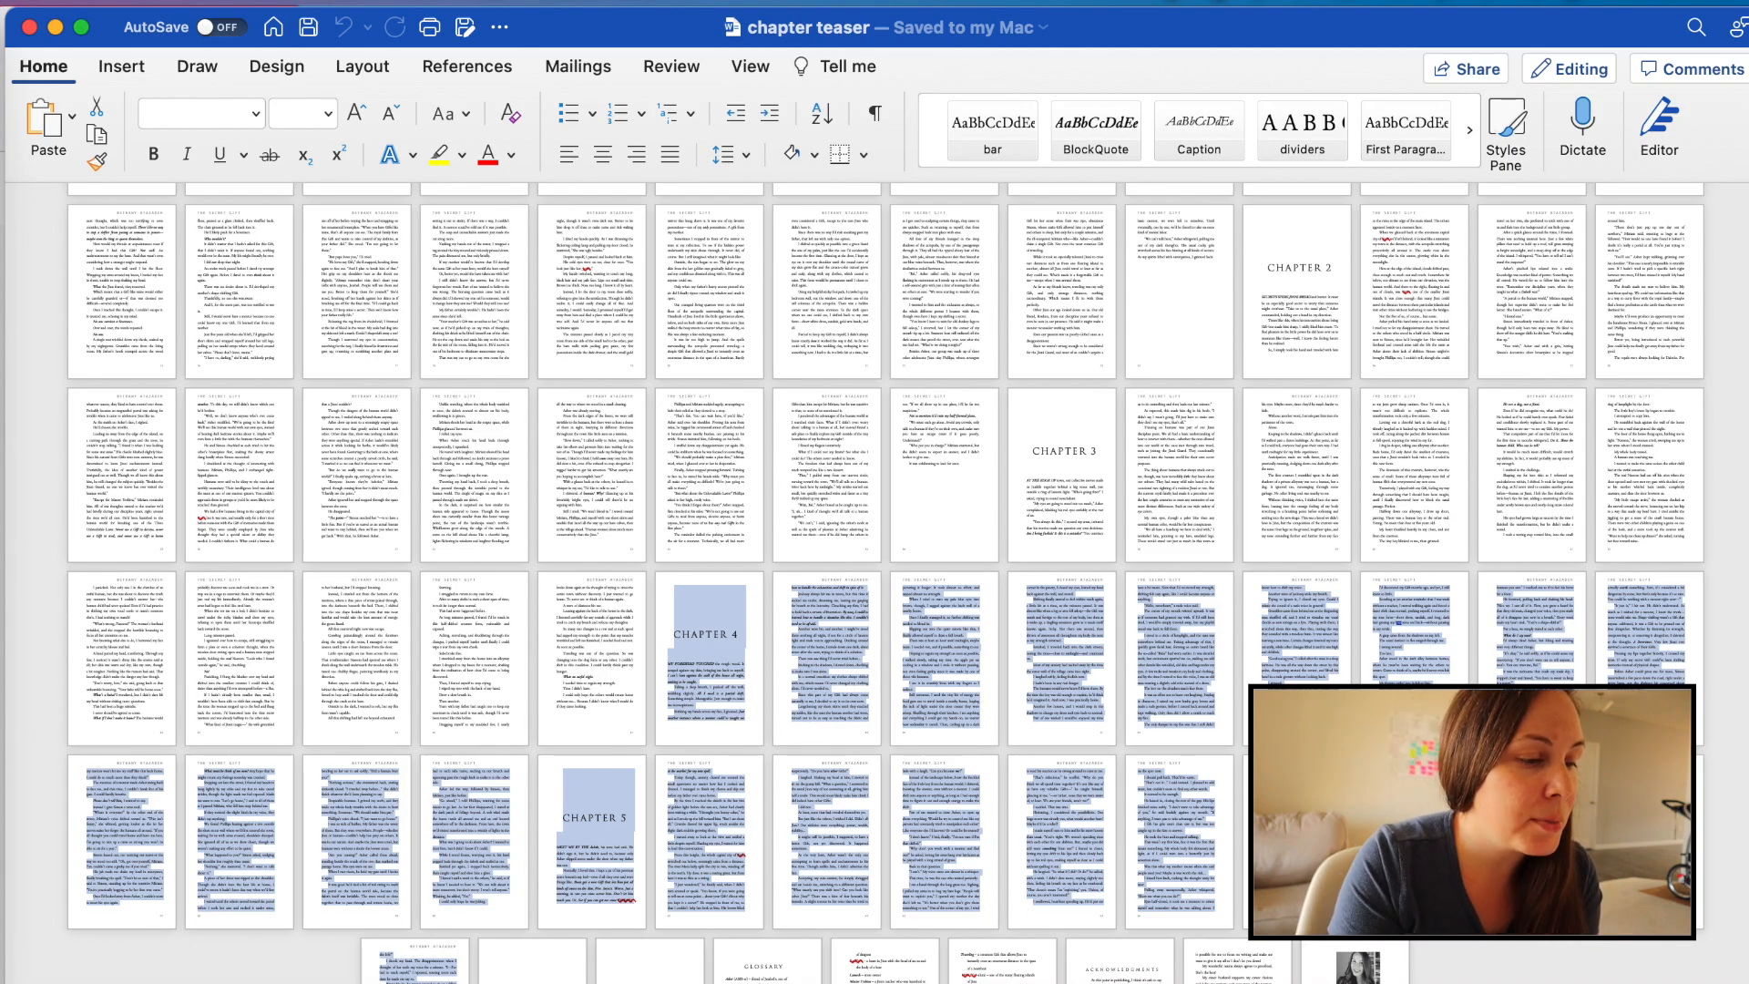
click(677, 625)
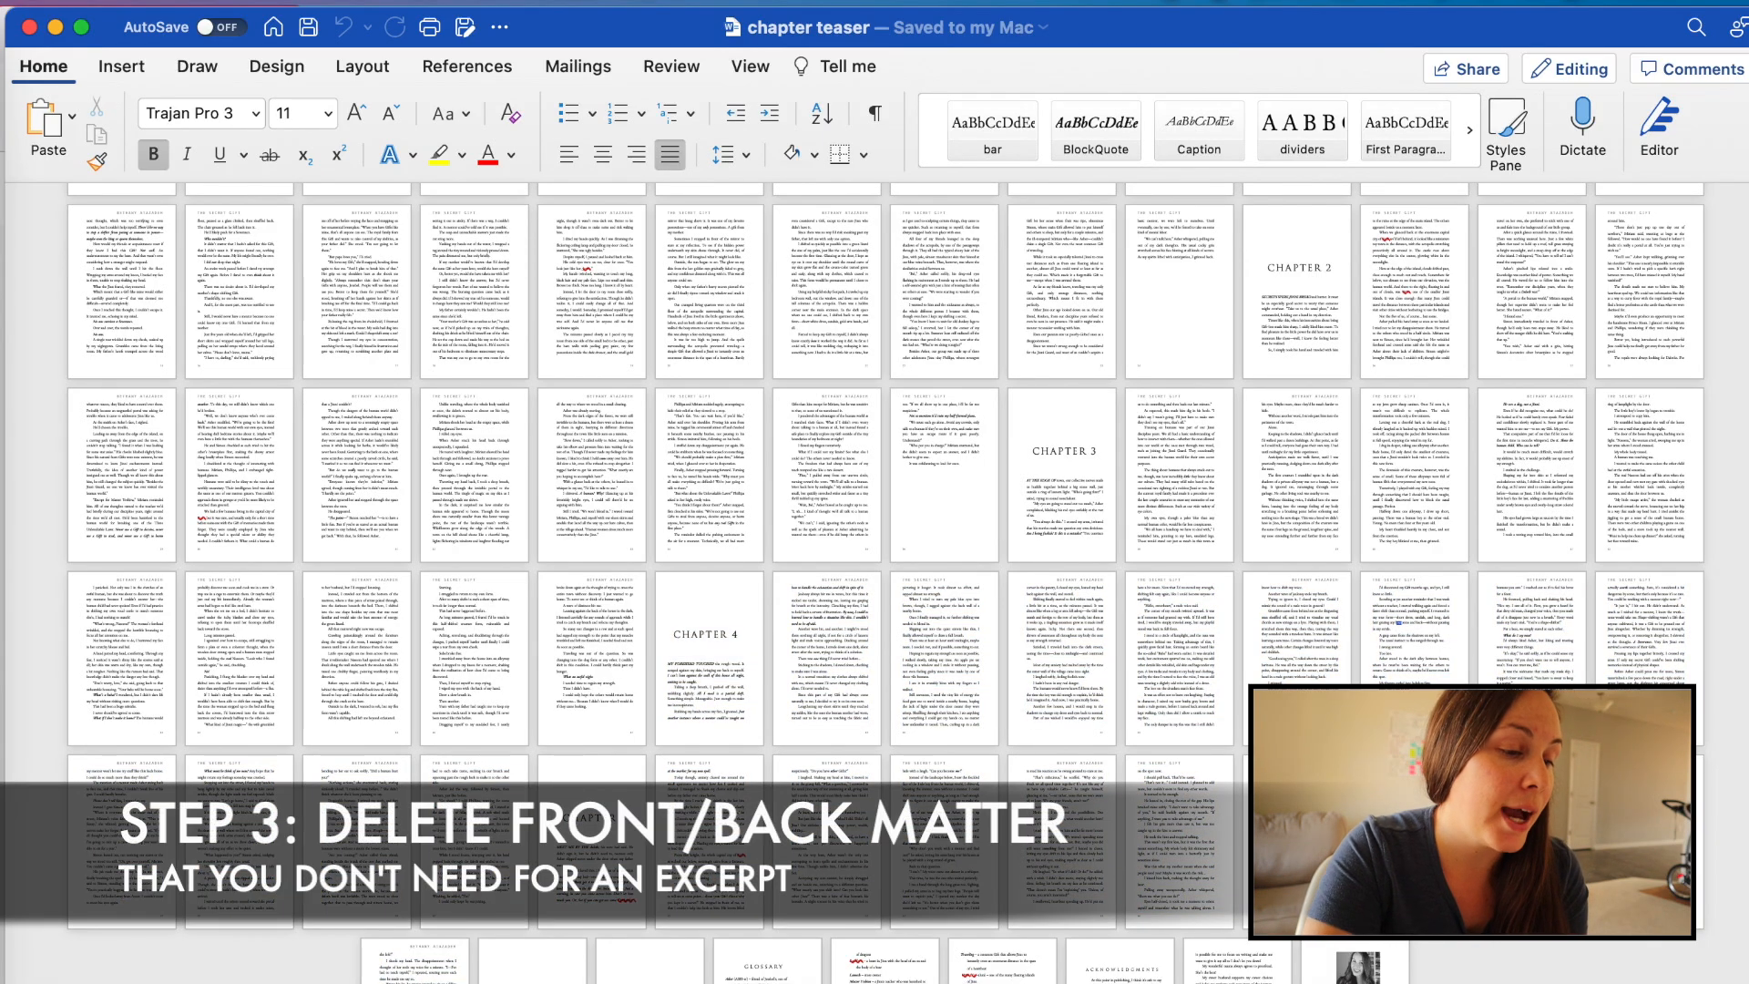
- Delete the second title page, the blank page after it and the dedication page from the front matter
scroll(211, 224, up, 5)
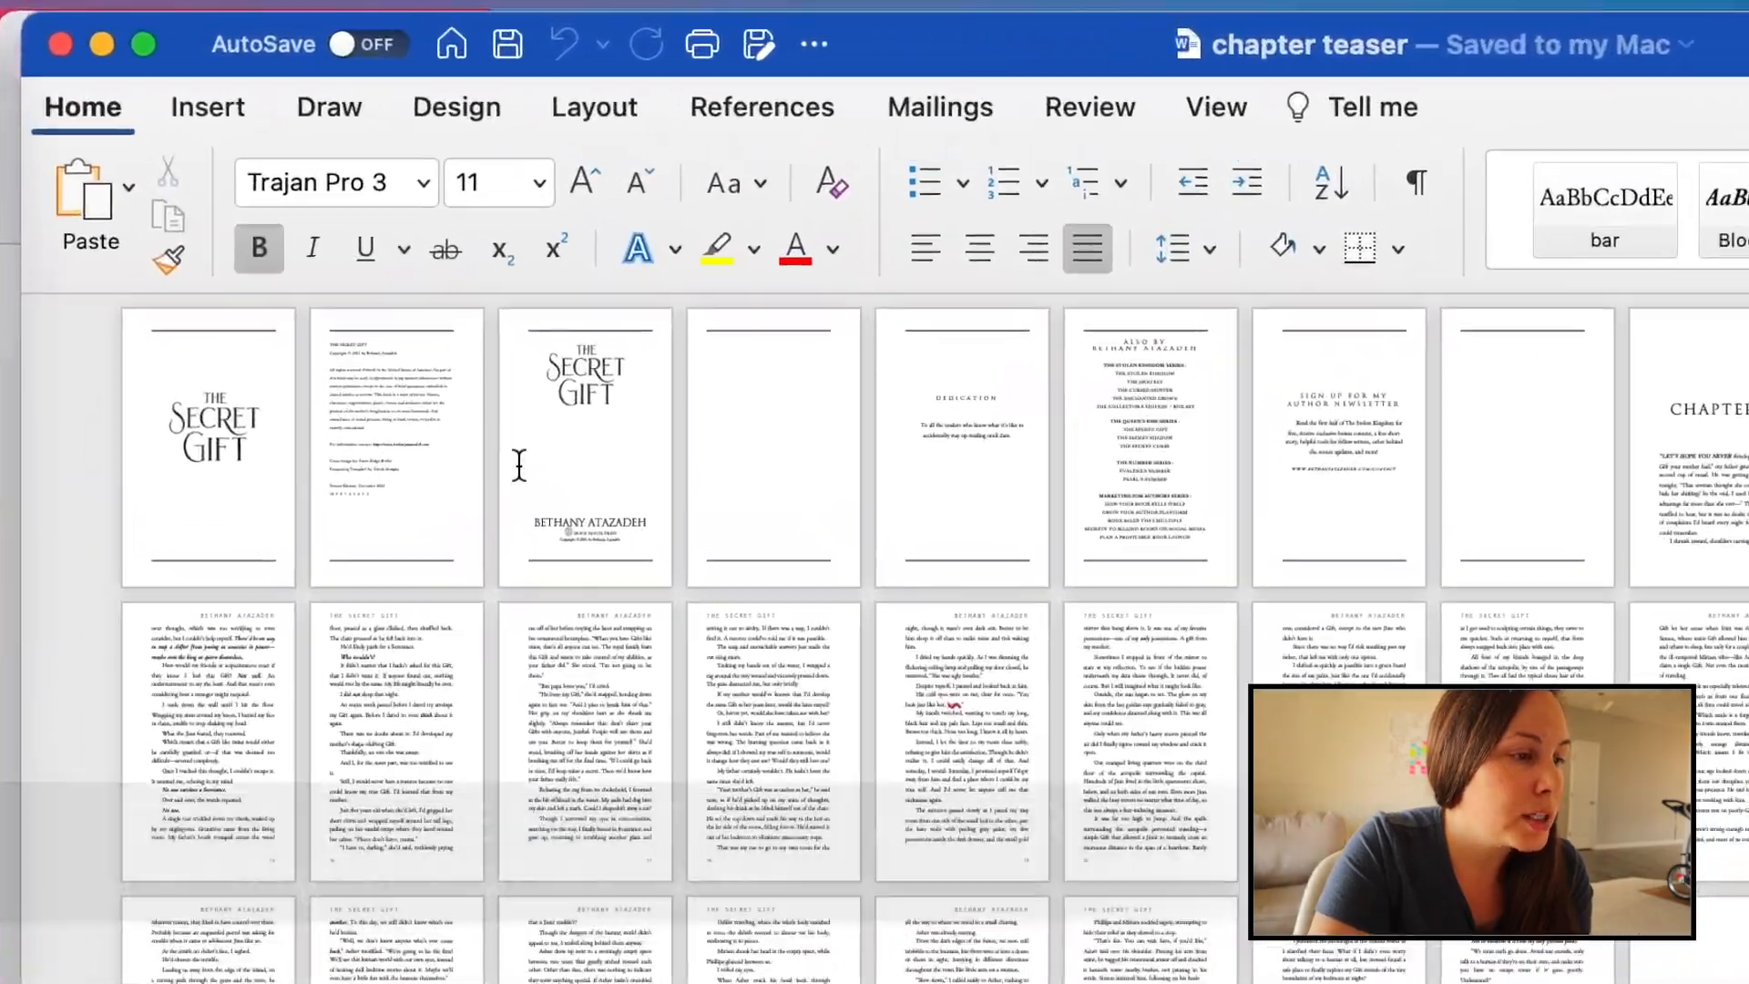
click(403, 257)
key(BackSpace)
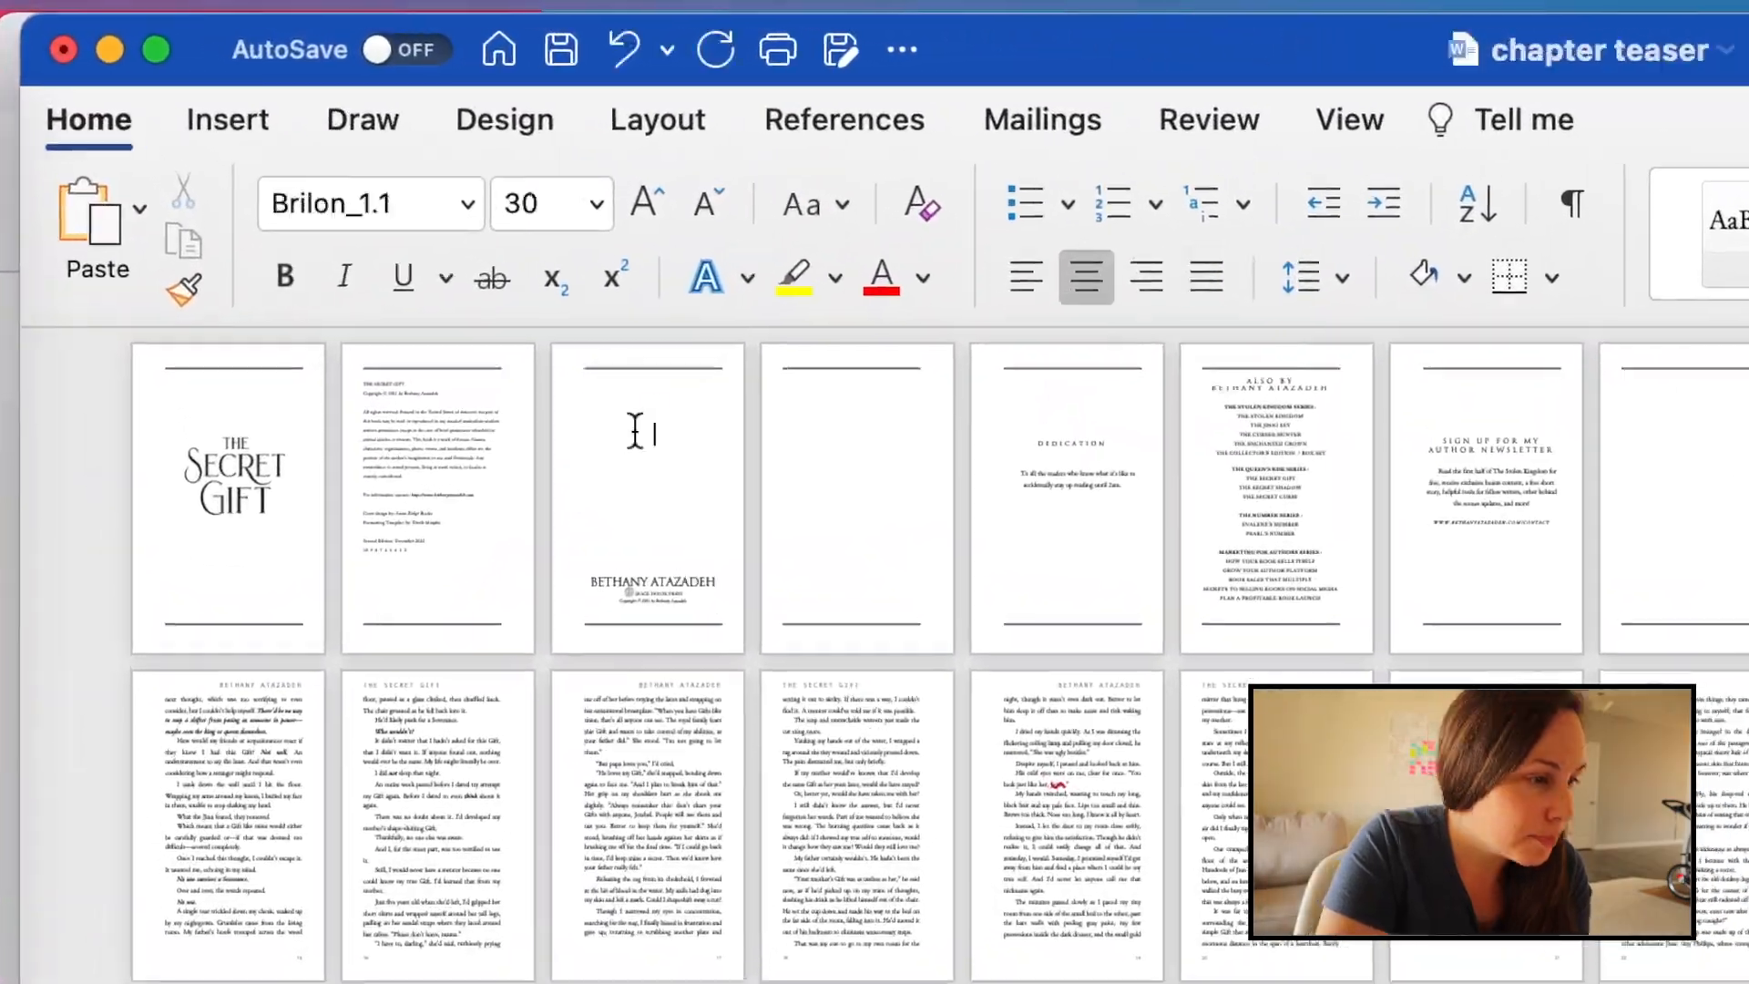
drag(403, 253, 471, 408)
key(BackSpace)
- Delete the author newsletter sign-up page from the front matter
drag(818, 372, 890, 528)
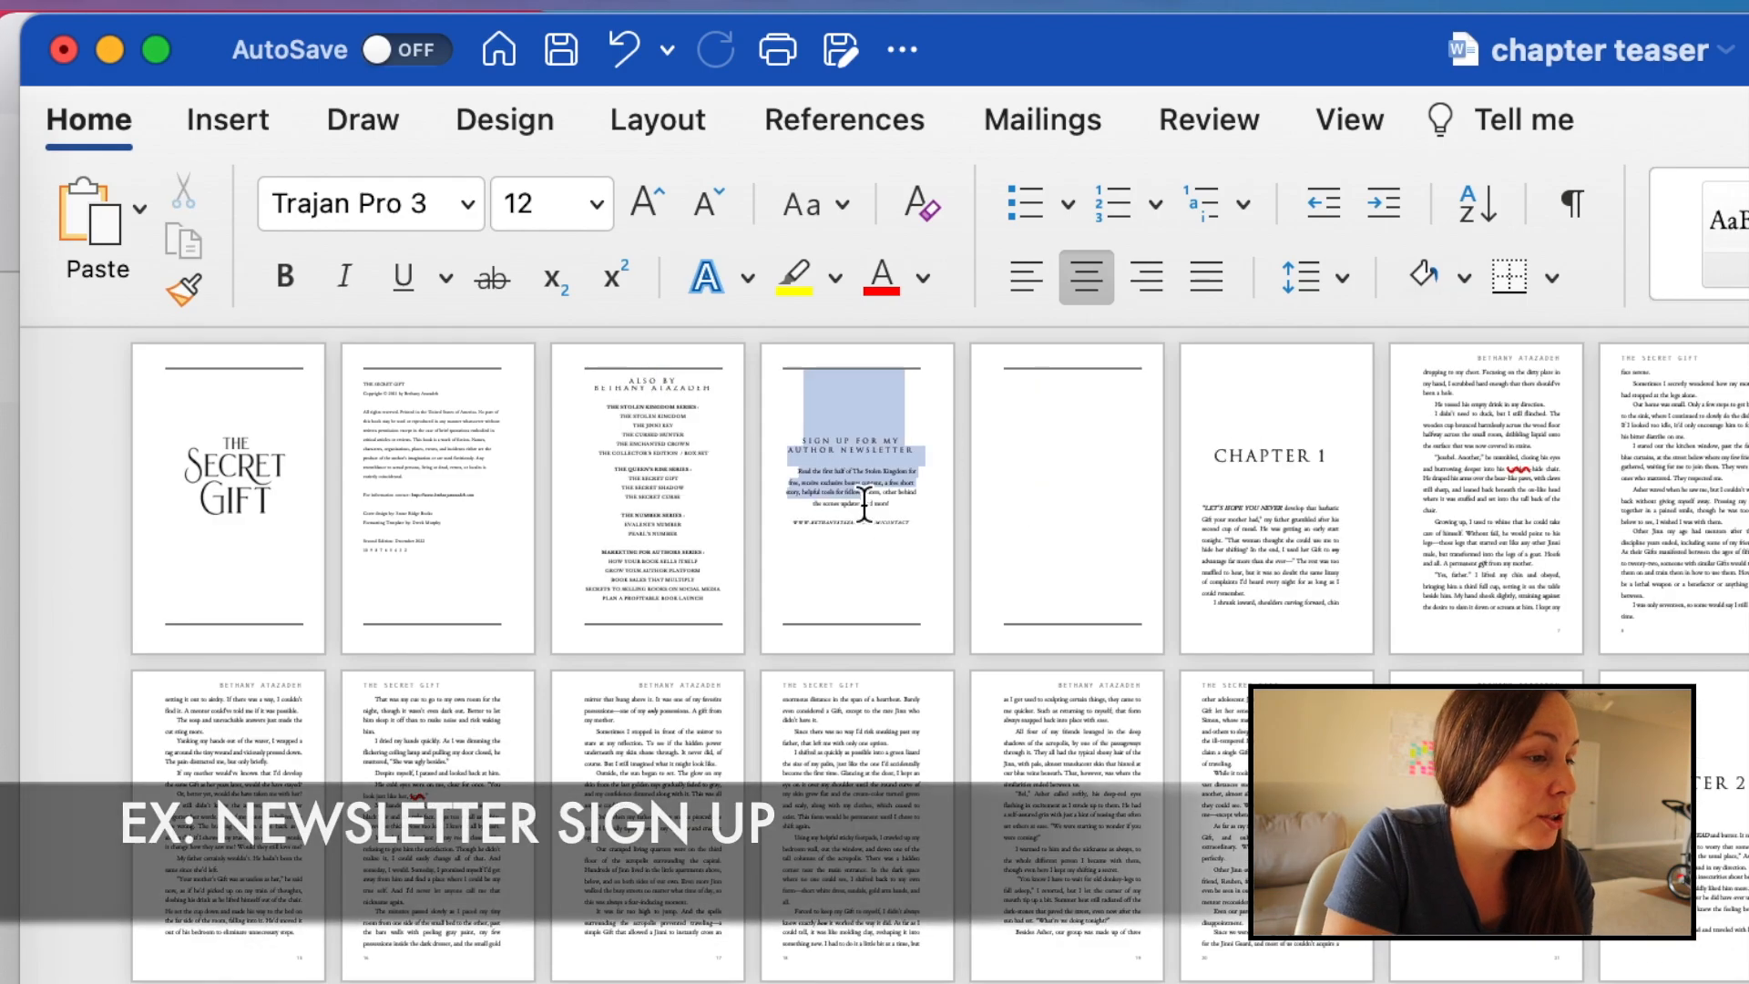
drag(864, 504, 1133, 623)
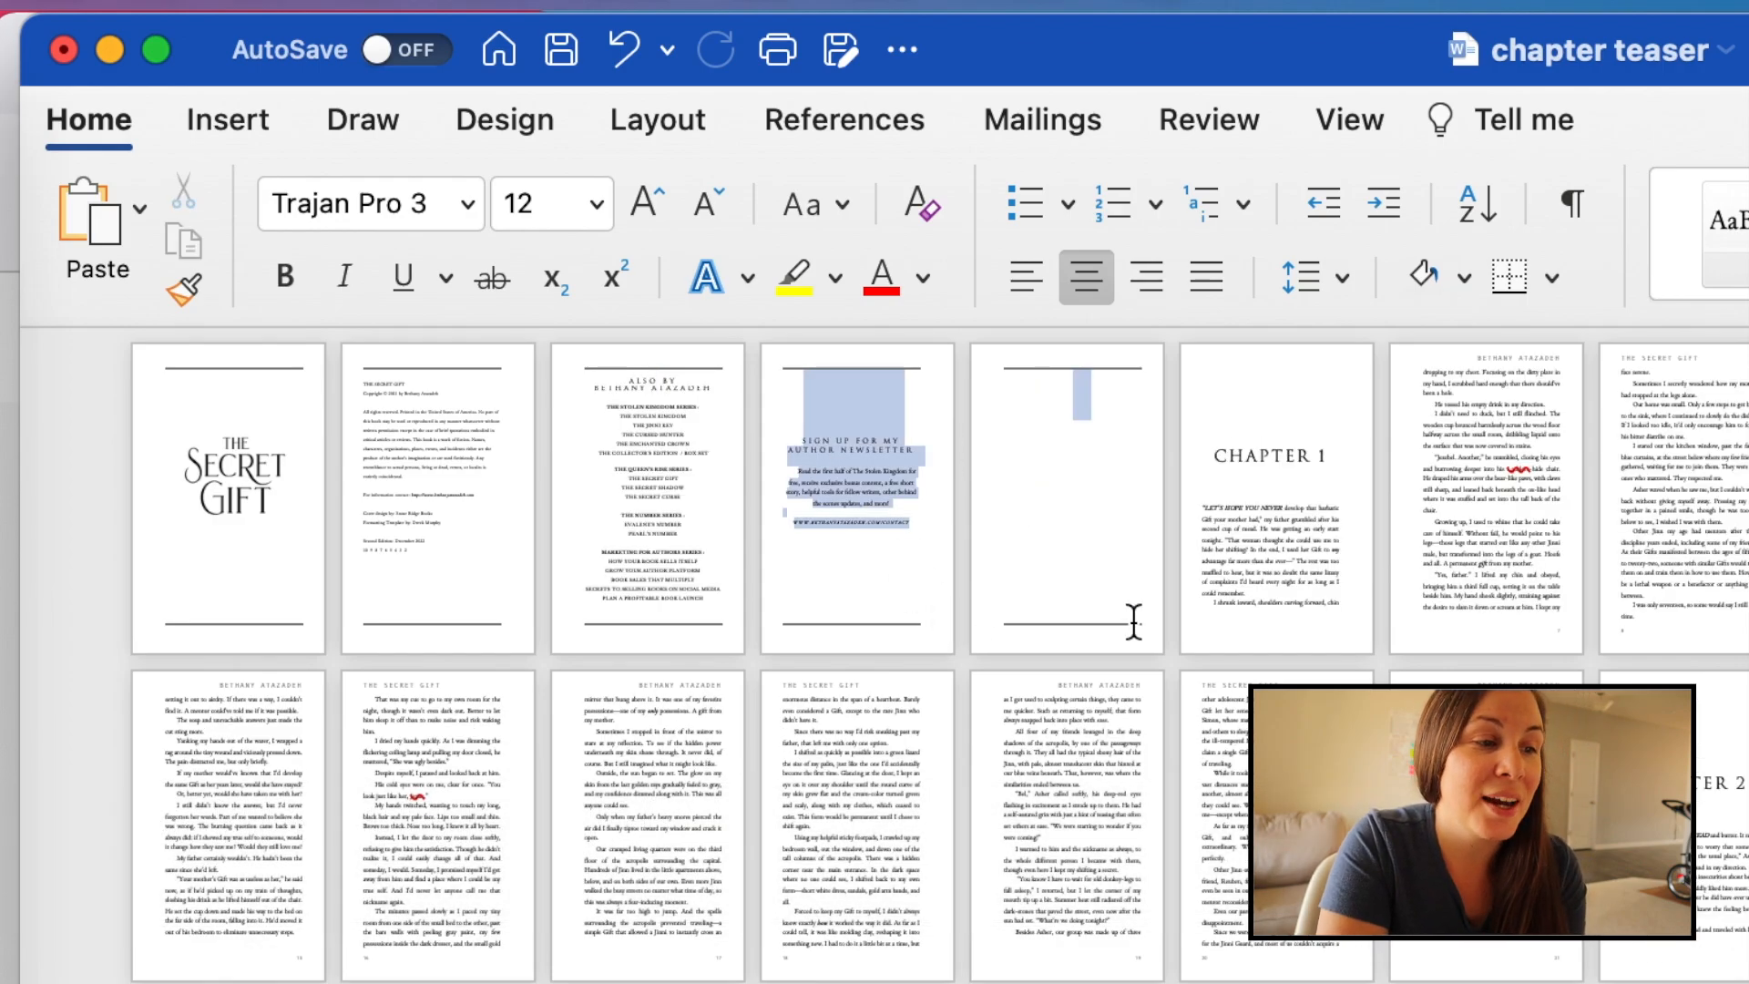
drag(959, 627, 1129, 531)
key(BackSpace)
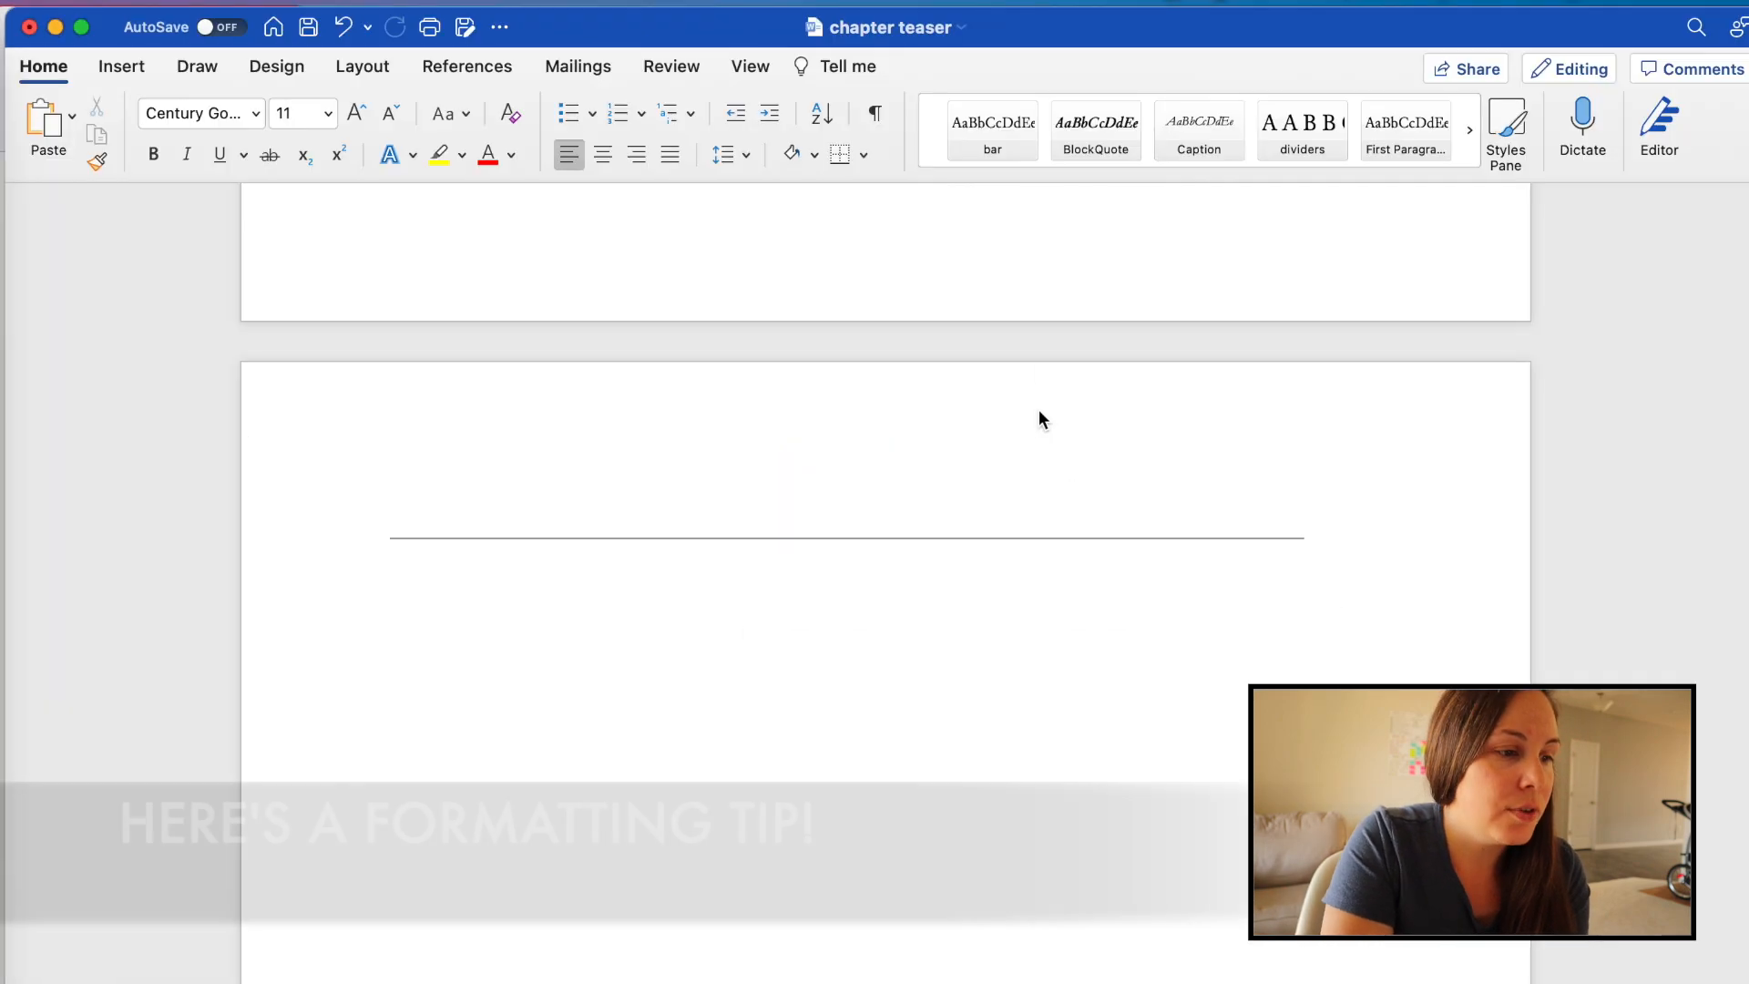
- Show the formatting marks and delete the blank page's section break and the "Also By" page before Chapter 1
scroll(819, 276, down, 7)
scroll(819, 276, up, 1)
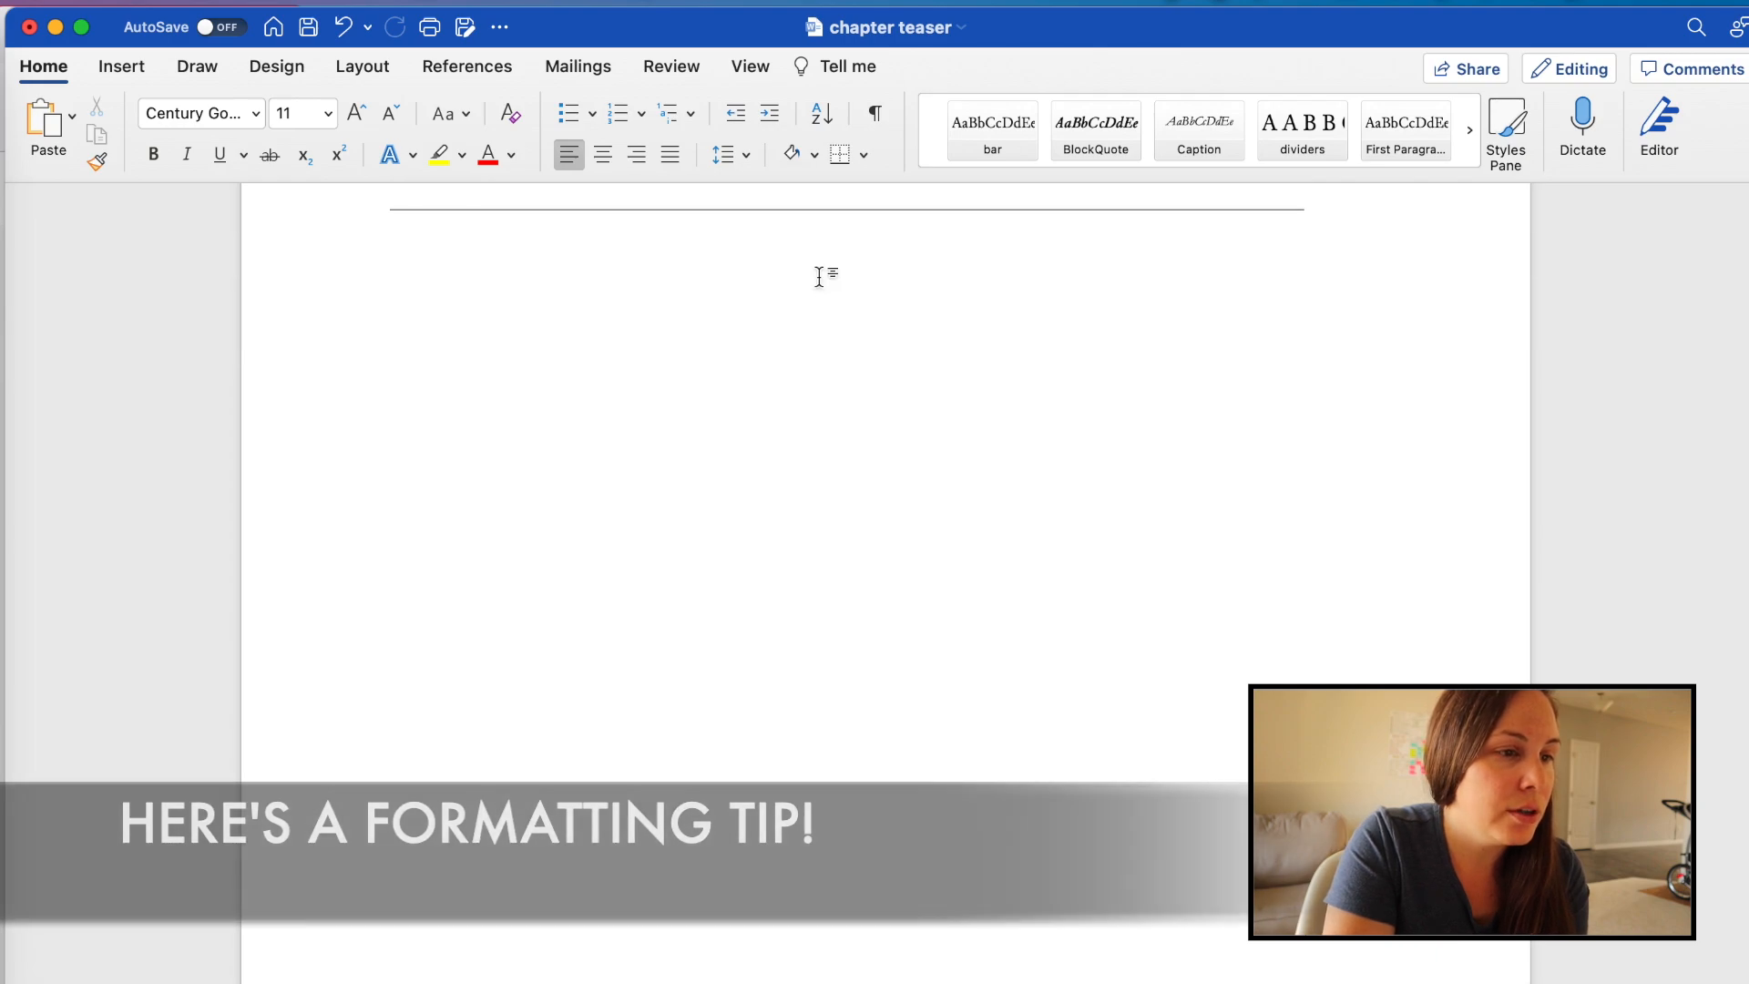
click(876, 117)
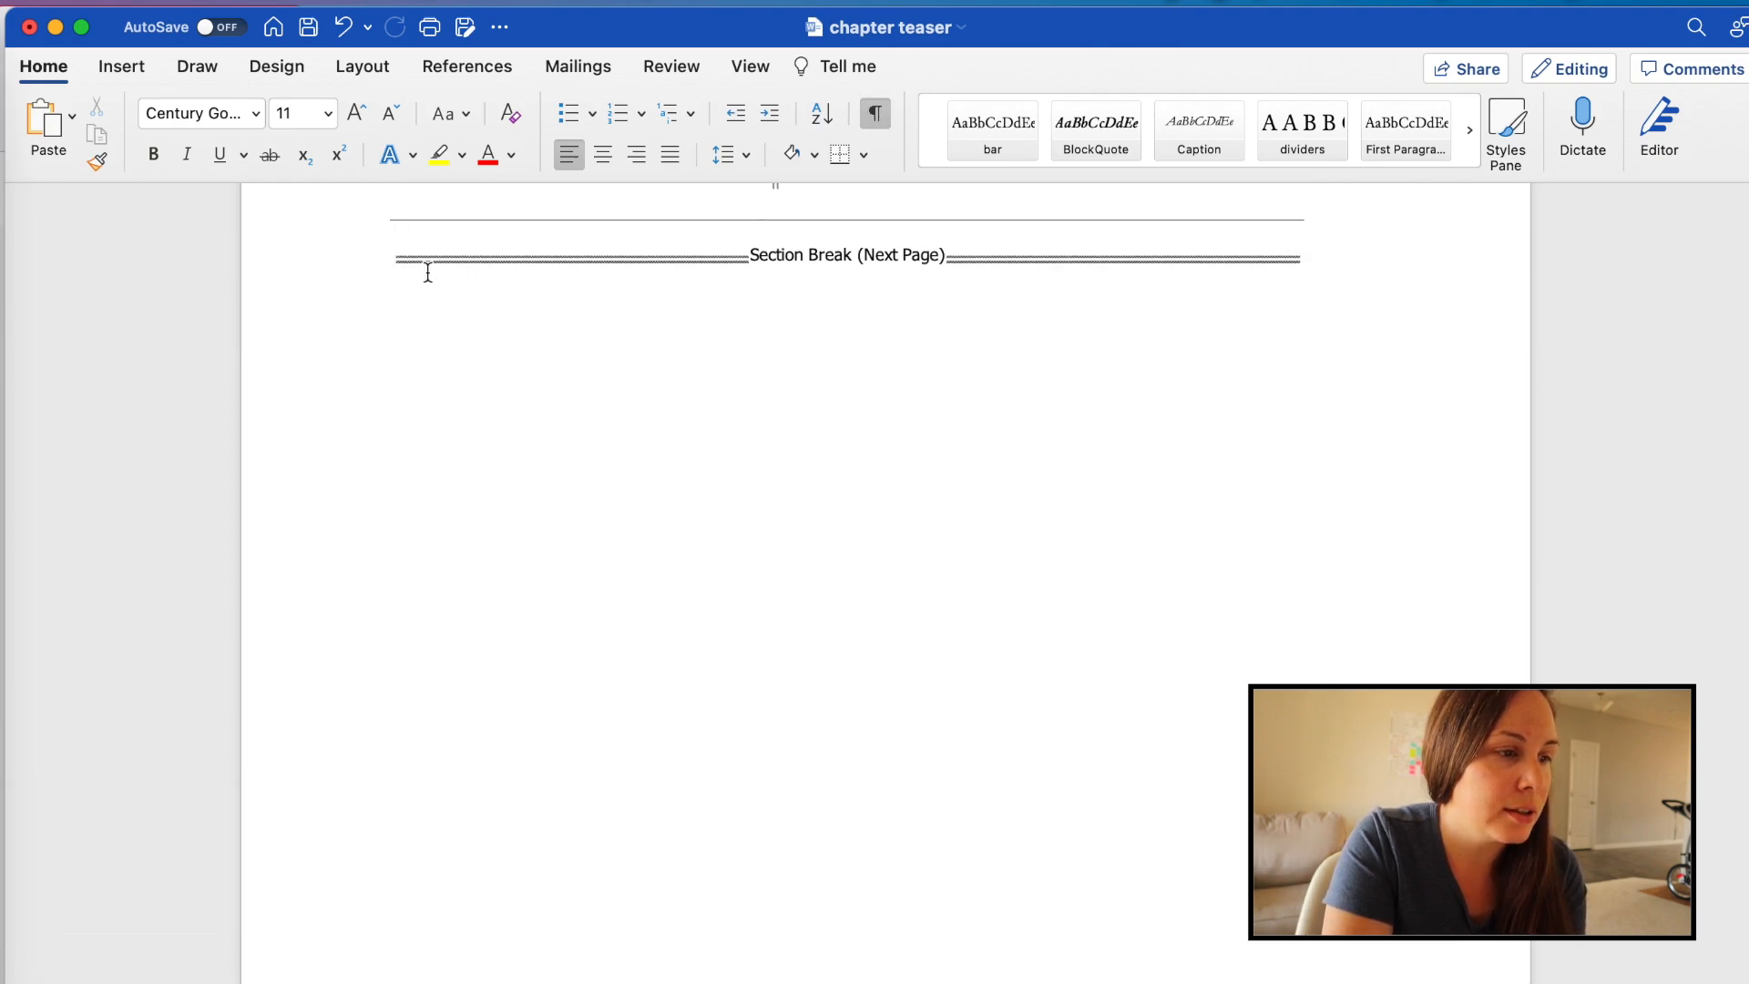
scroll(1418, 640, down, 5)
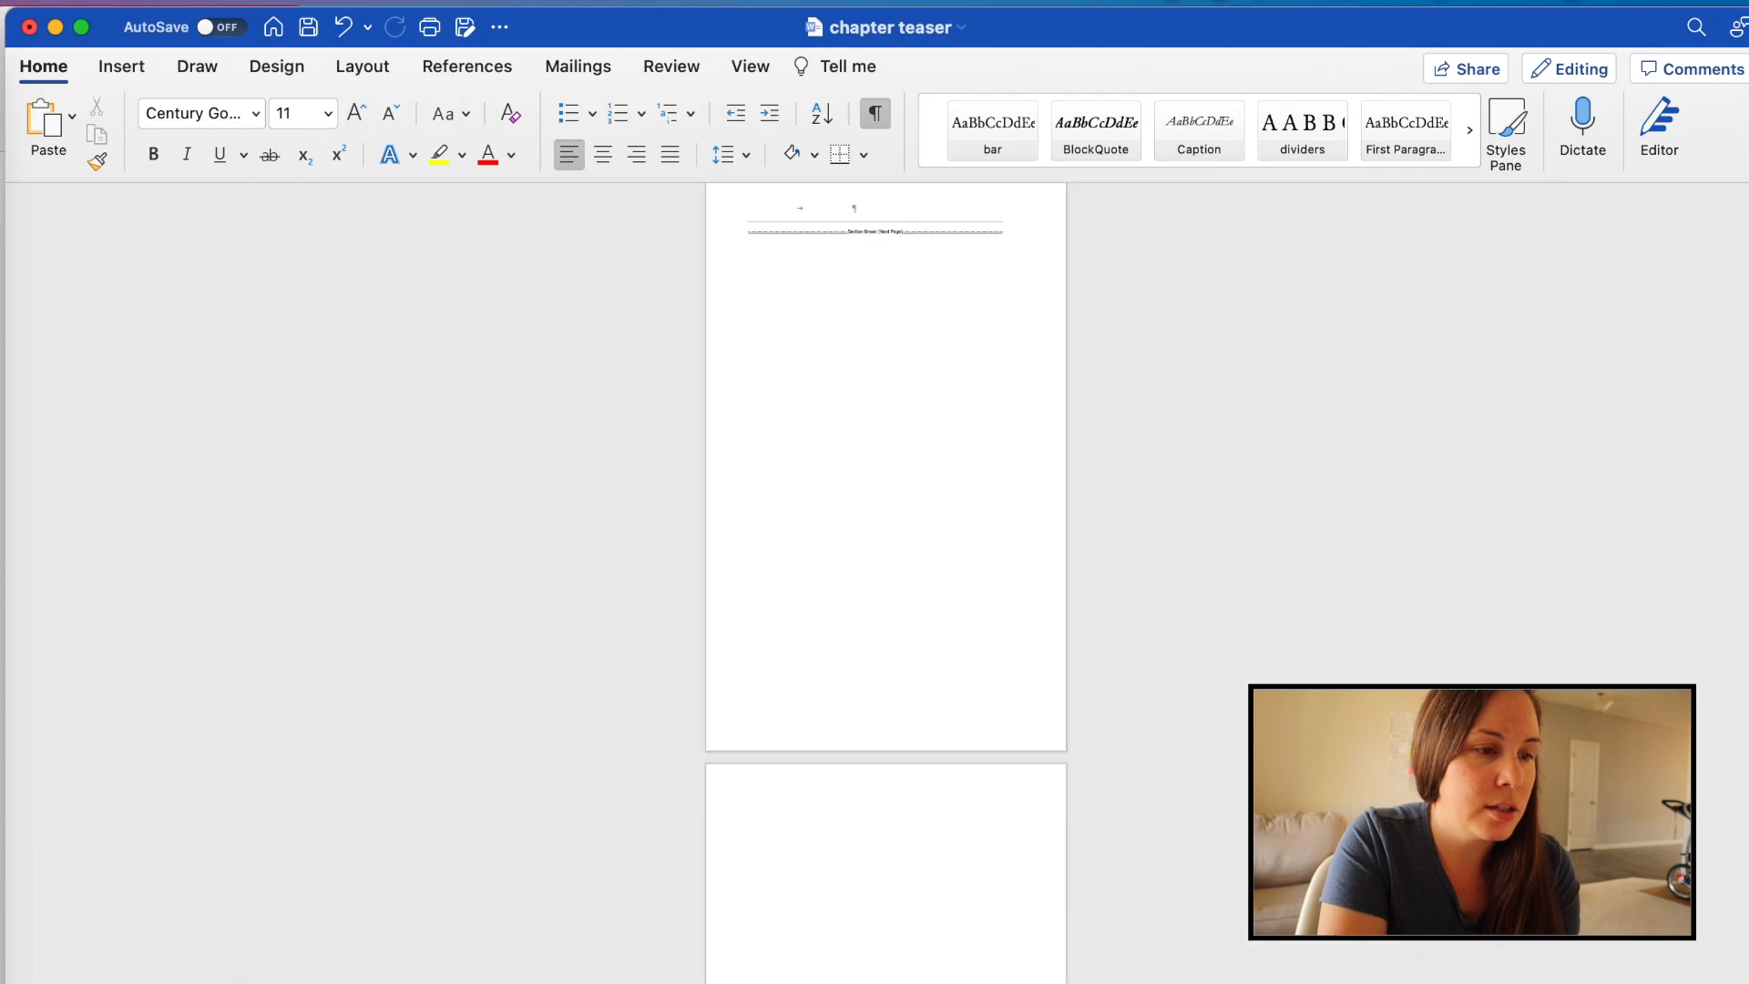
drag(230, 967, 1314, 229)
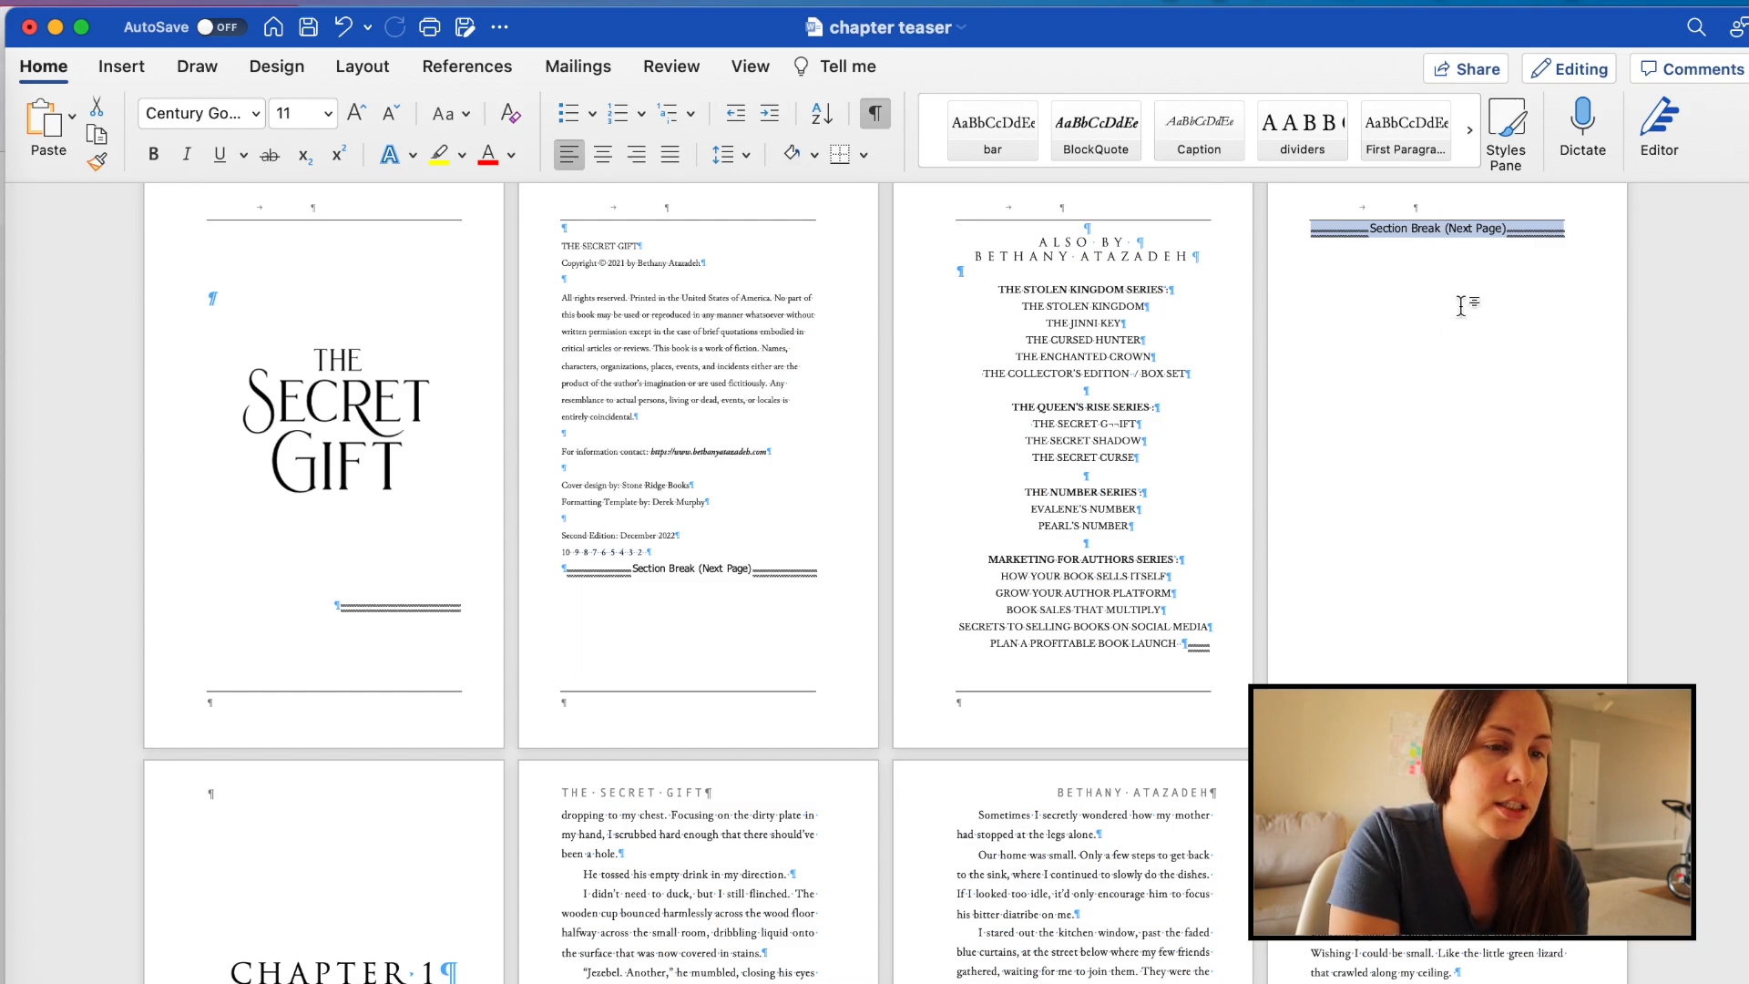
key(Delete)
drag(1378, 235, 728, 551)
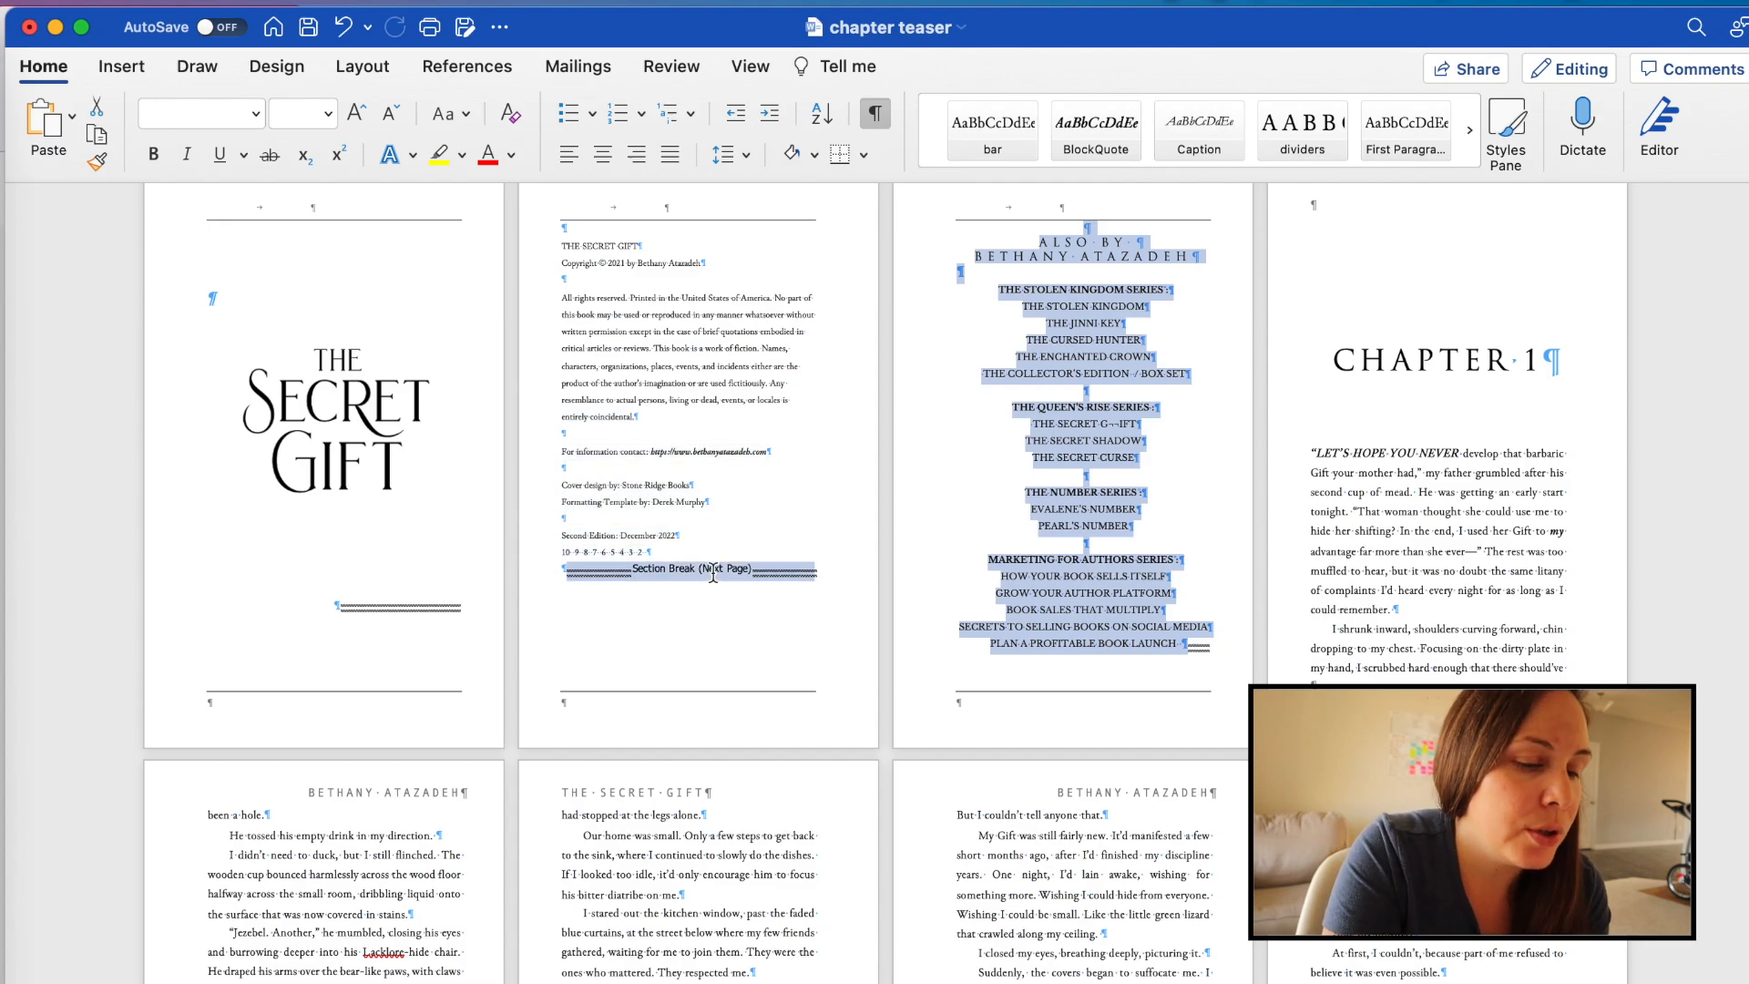
key(BackSpace)
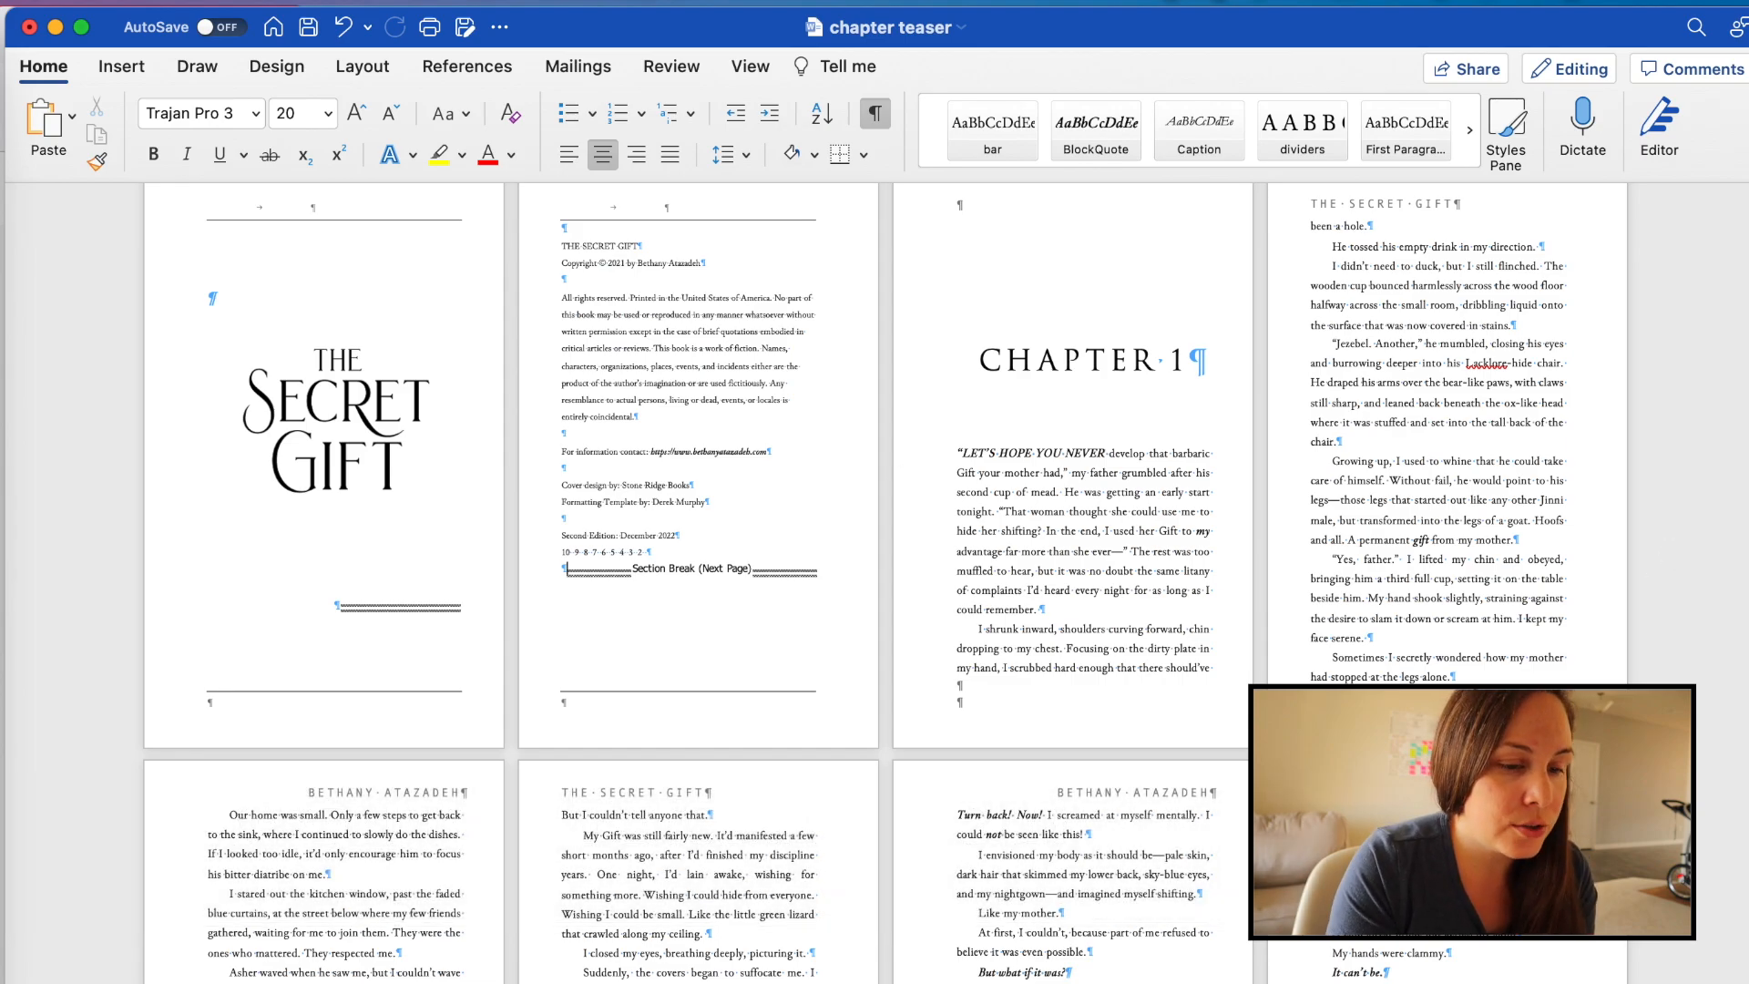
- Delete the newsletter sign-up text and the whole glossary, including the Three Unbreakable Laws of Jinn, from the back matter
scroll(1535, 449, down, 10)
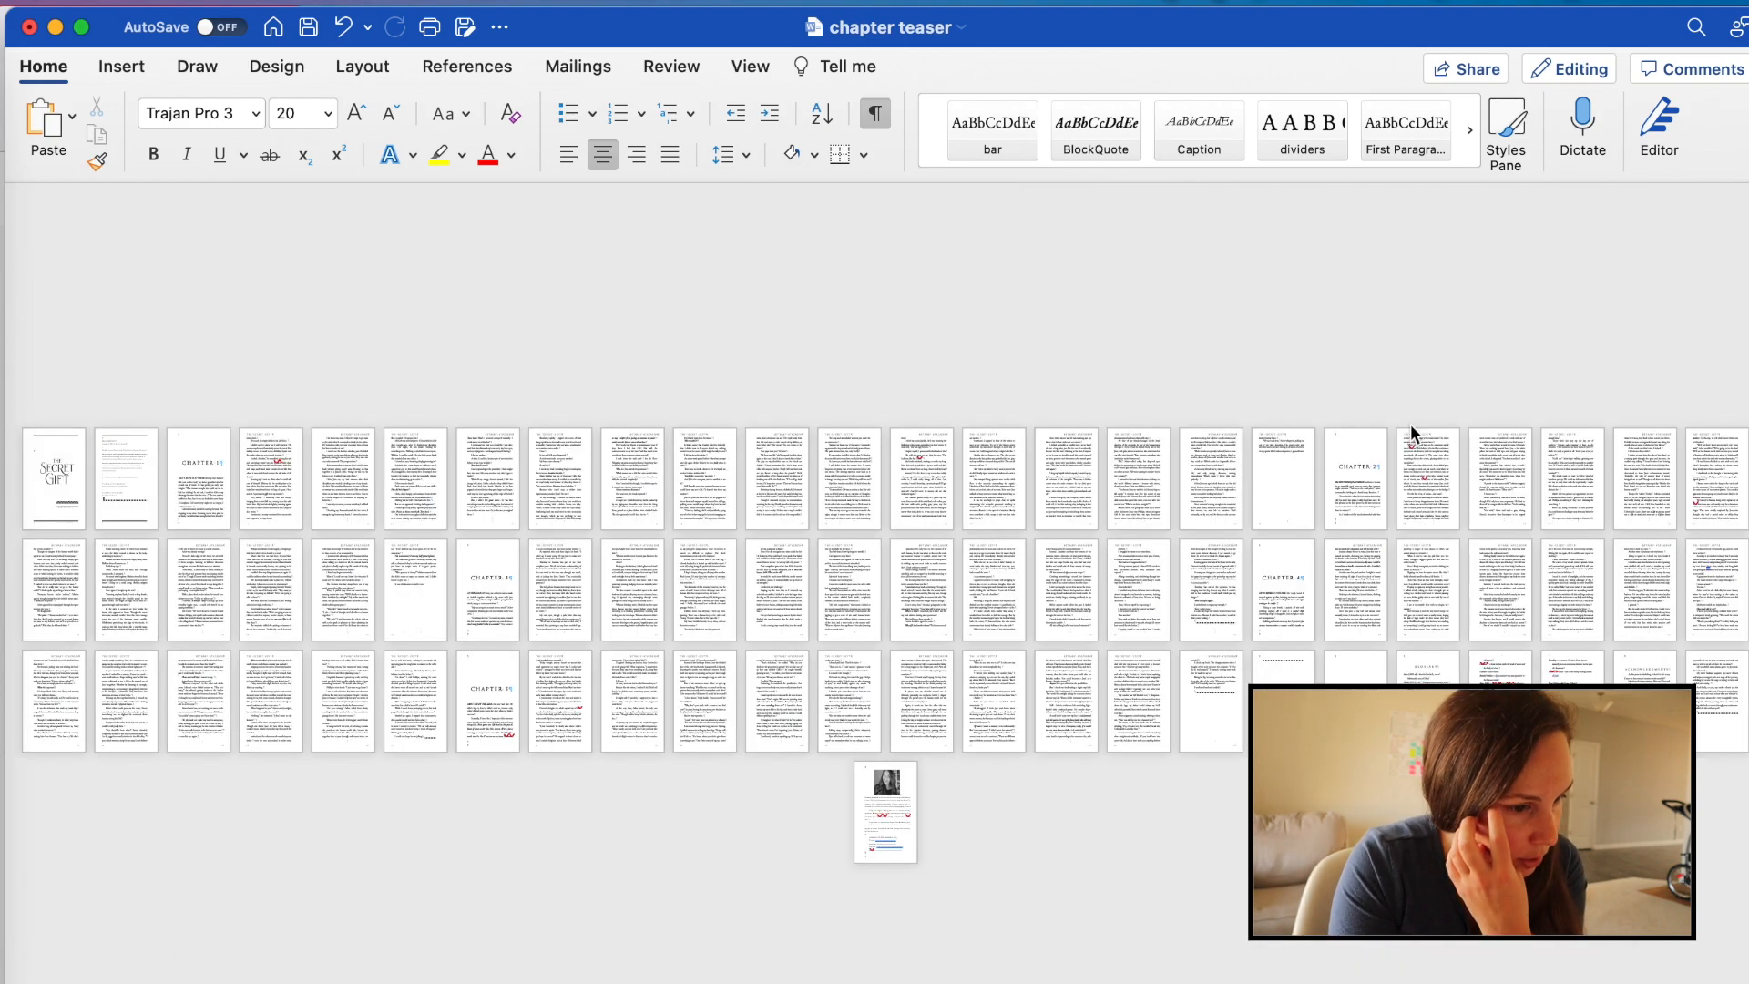
click(1404, 701)
scroll(1404, 702, up, 10)
scroll(1403, 701, up, 5)
scroll(886, 583, down, 4)
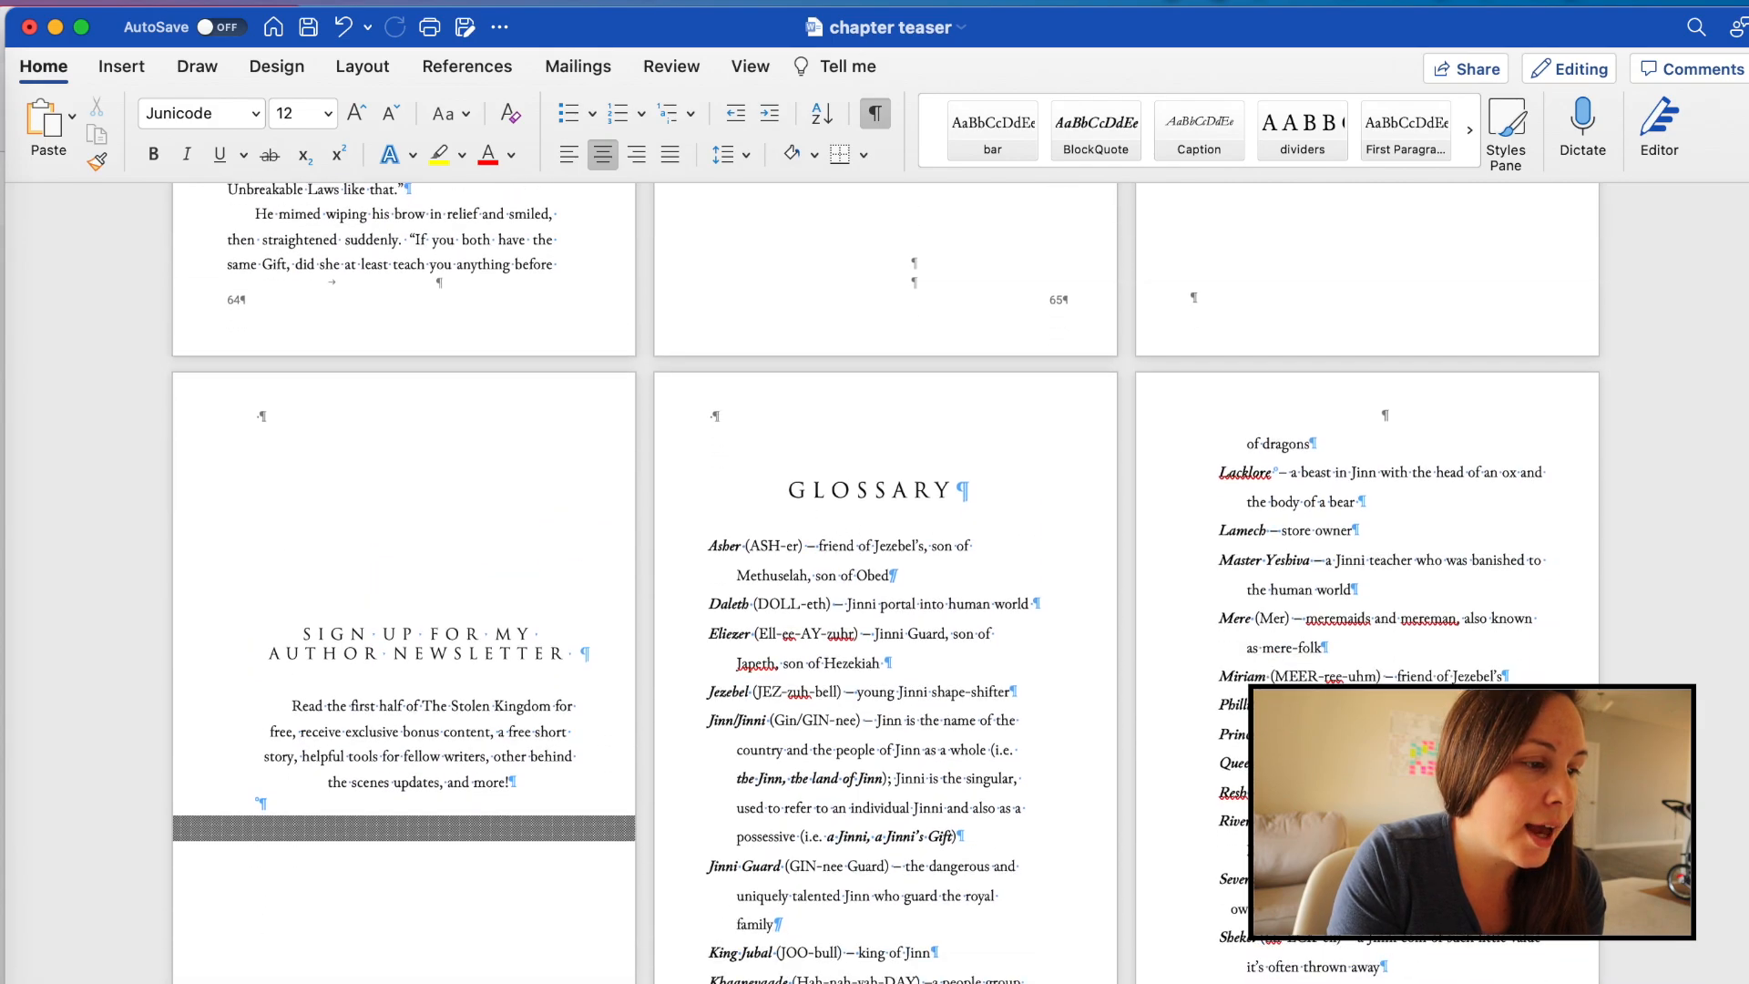
scroll(886, 583, up, 7)
scroll(250, 478, down, 5)
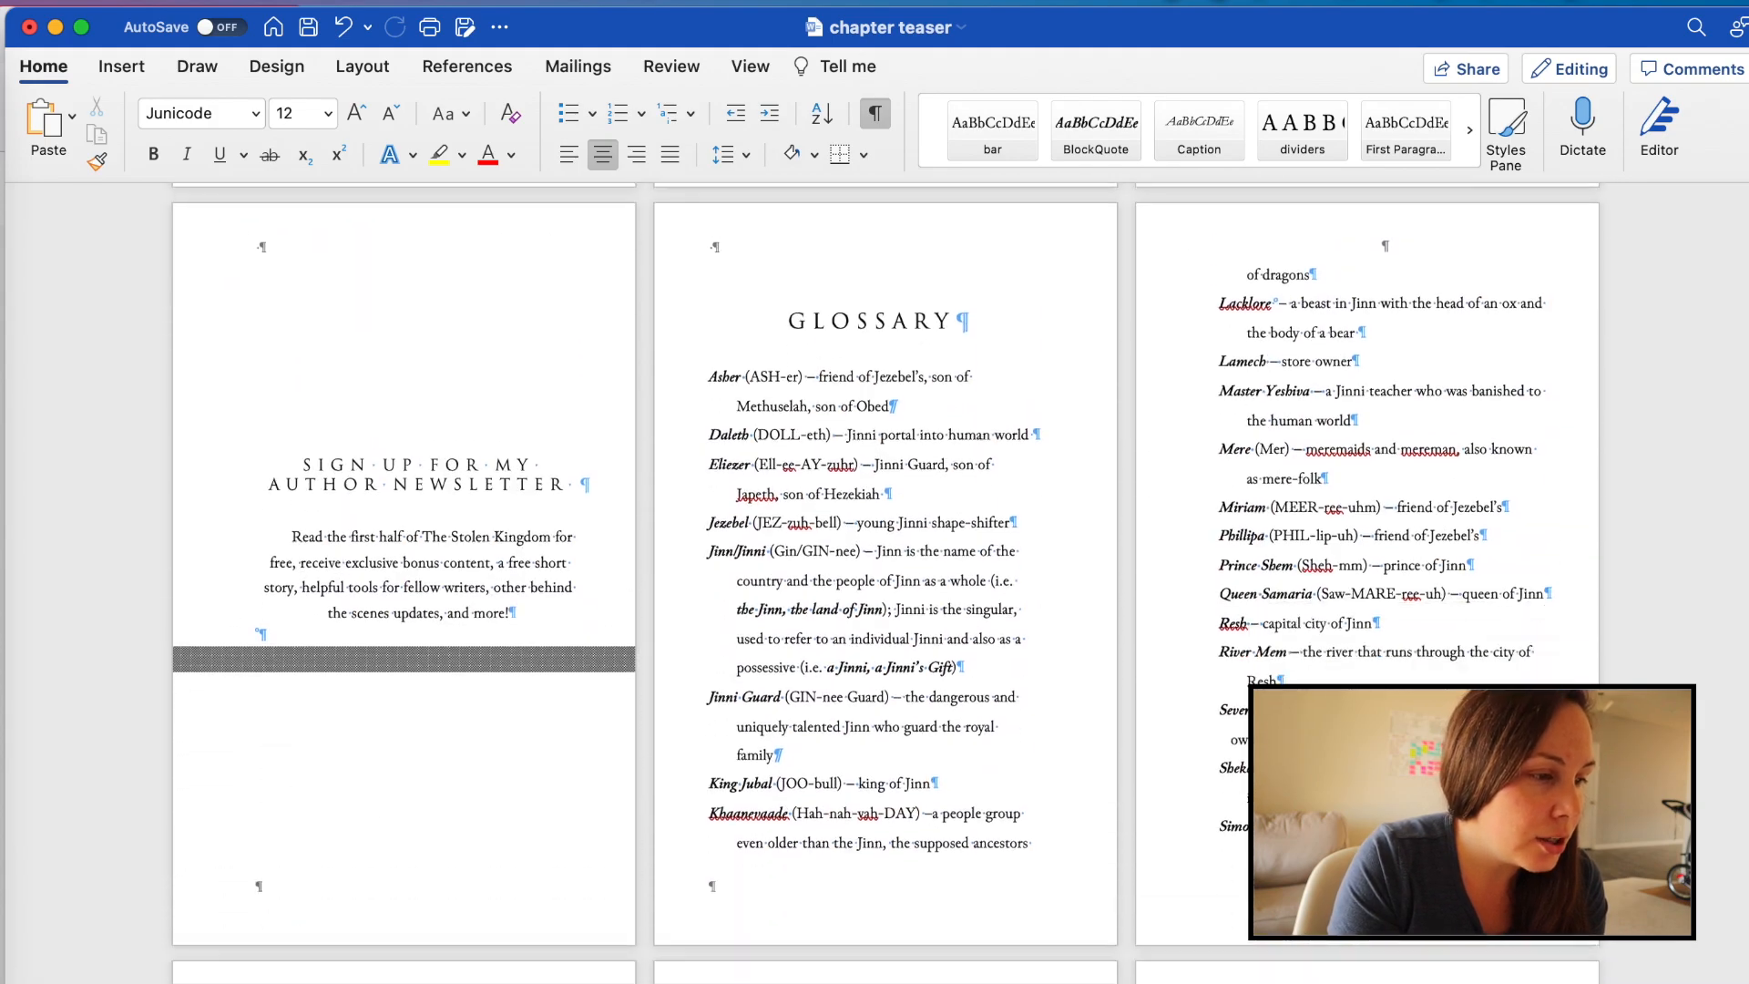
triple_click(343, 331)
click(261, 299)
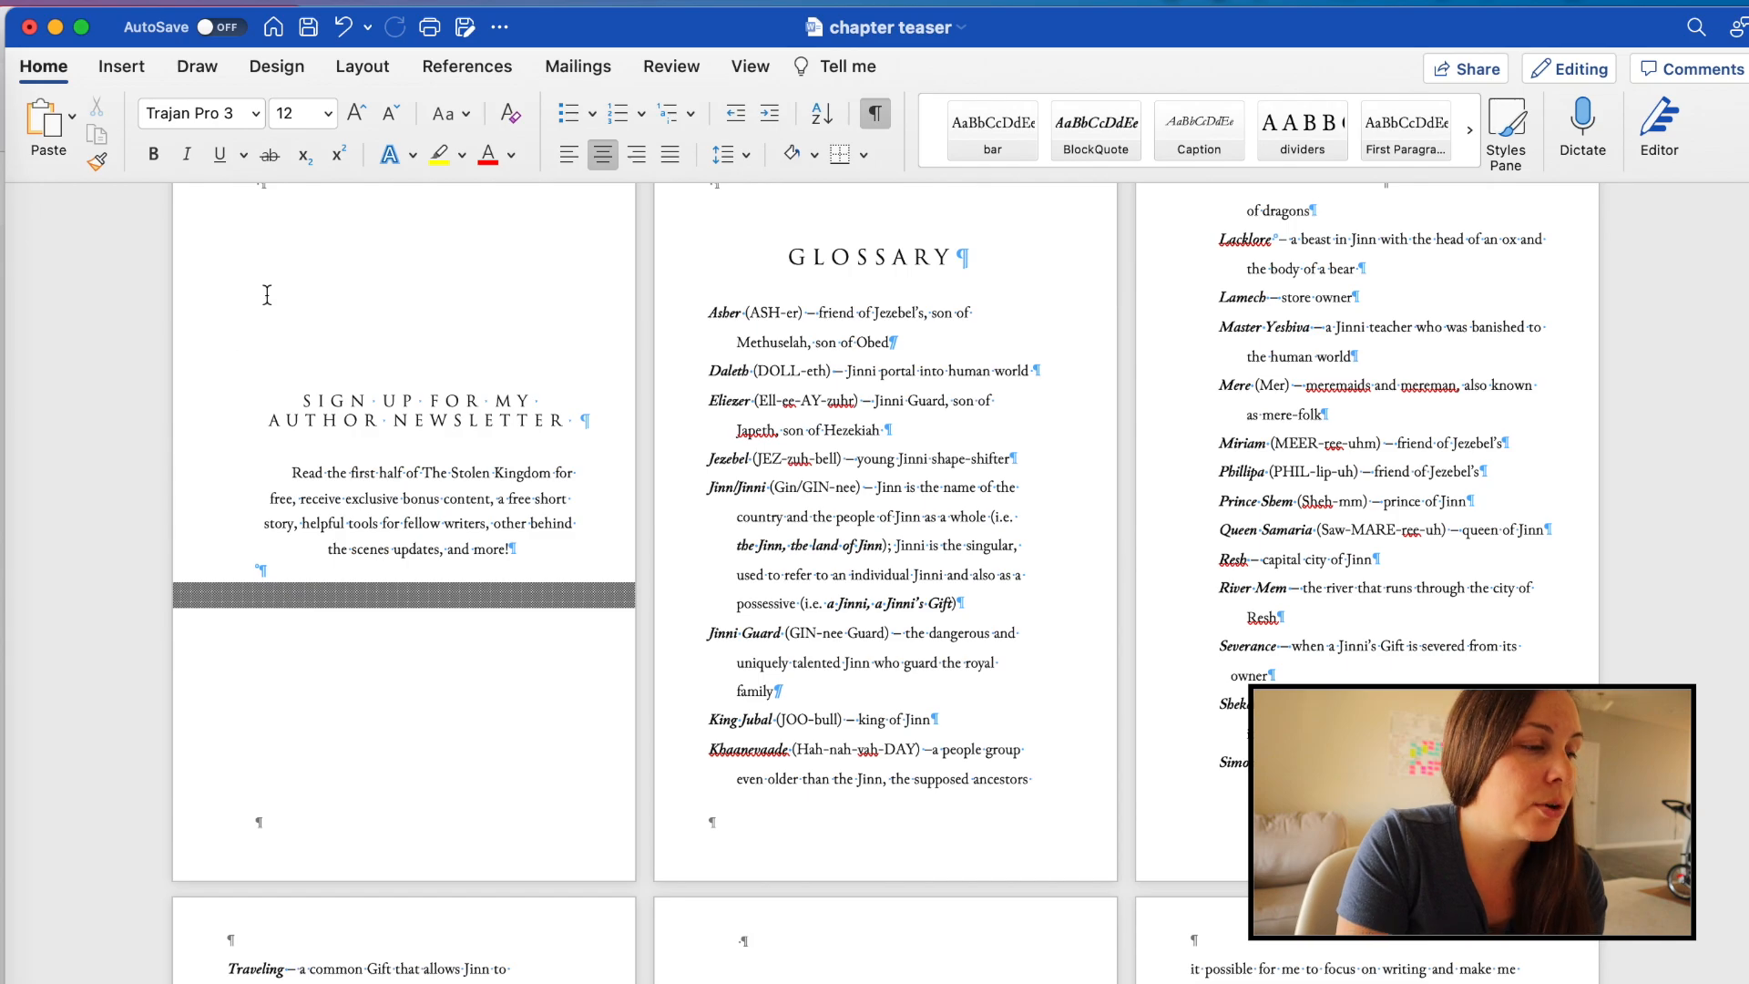
drag(272, 292, 605, 826)
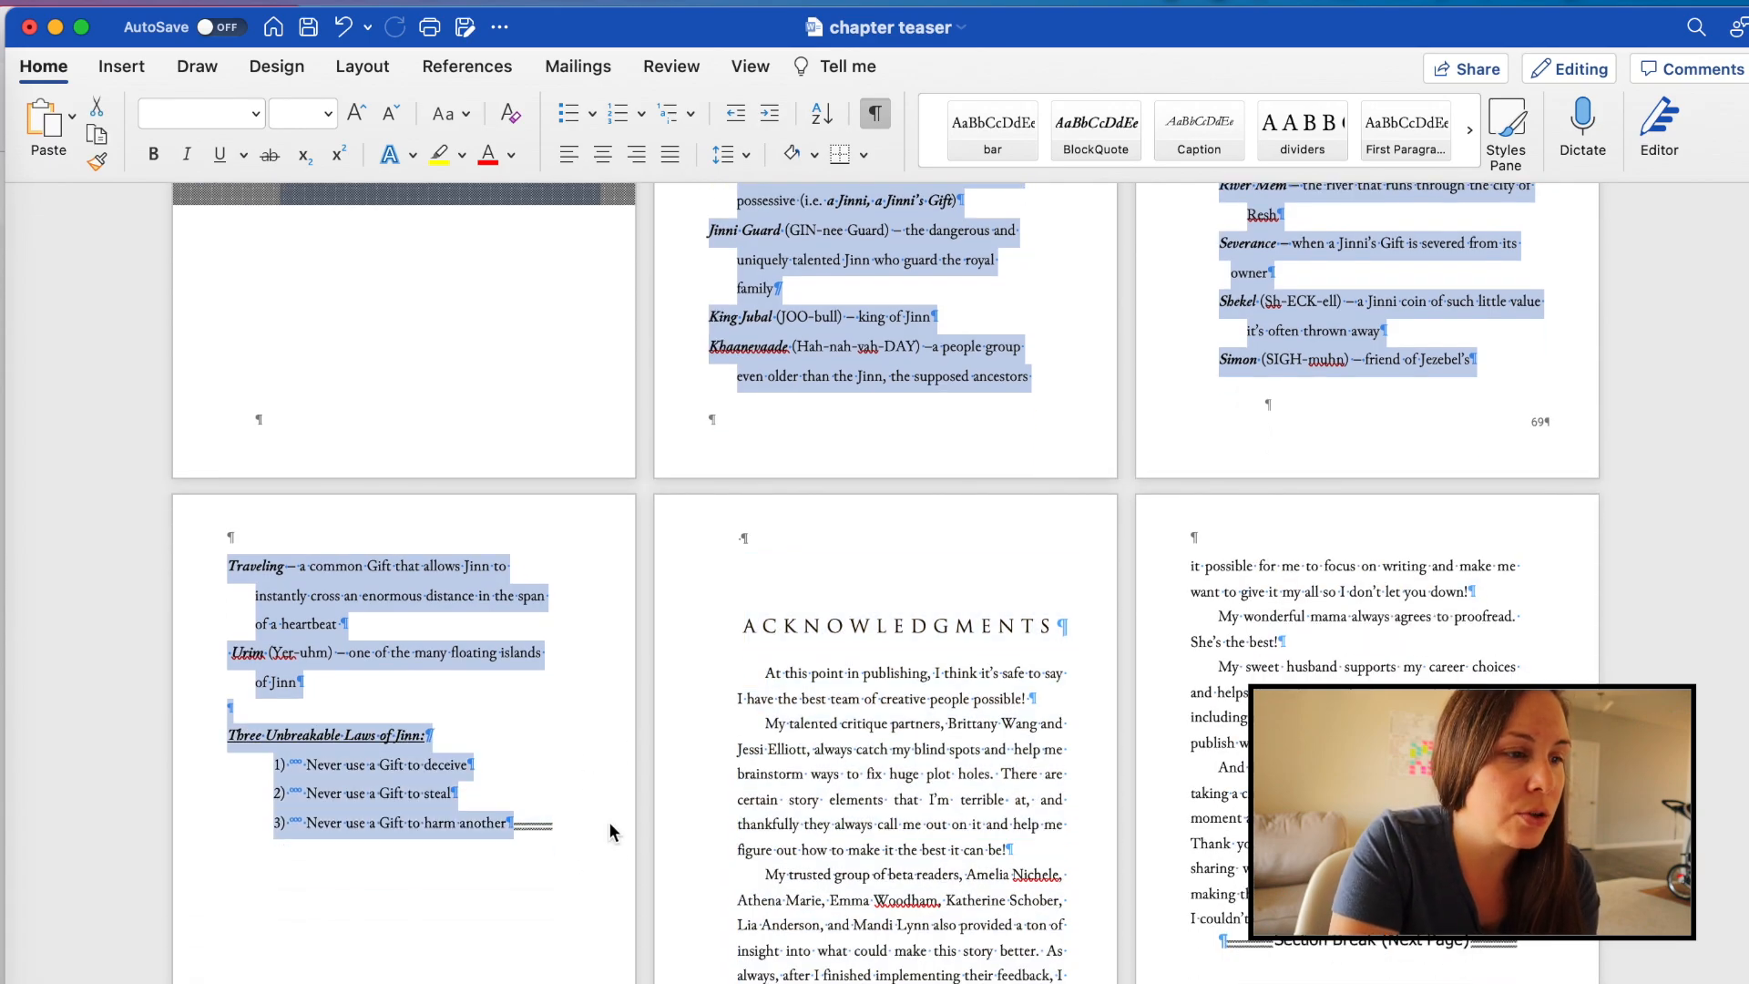
key(BackSpace)
- Delete the acknowledgments and the author biography page with its photo and links at the end of the document
key(shift+super+End)
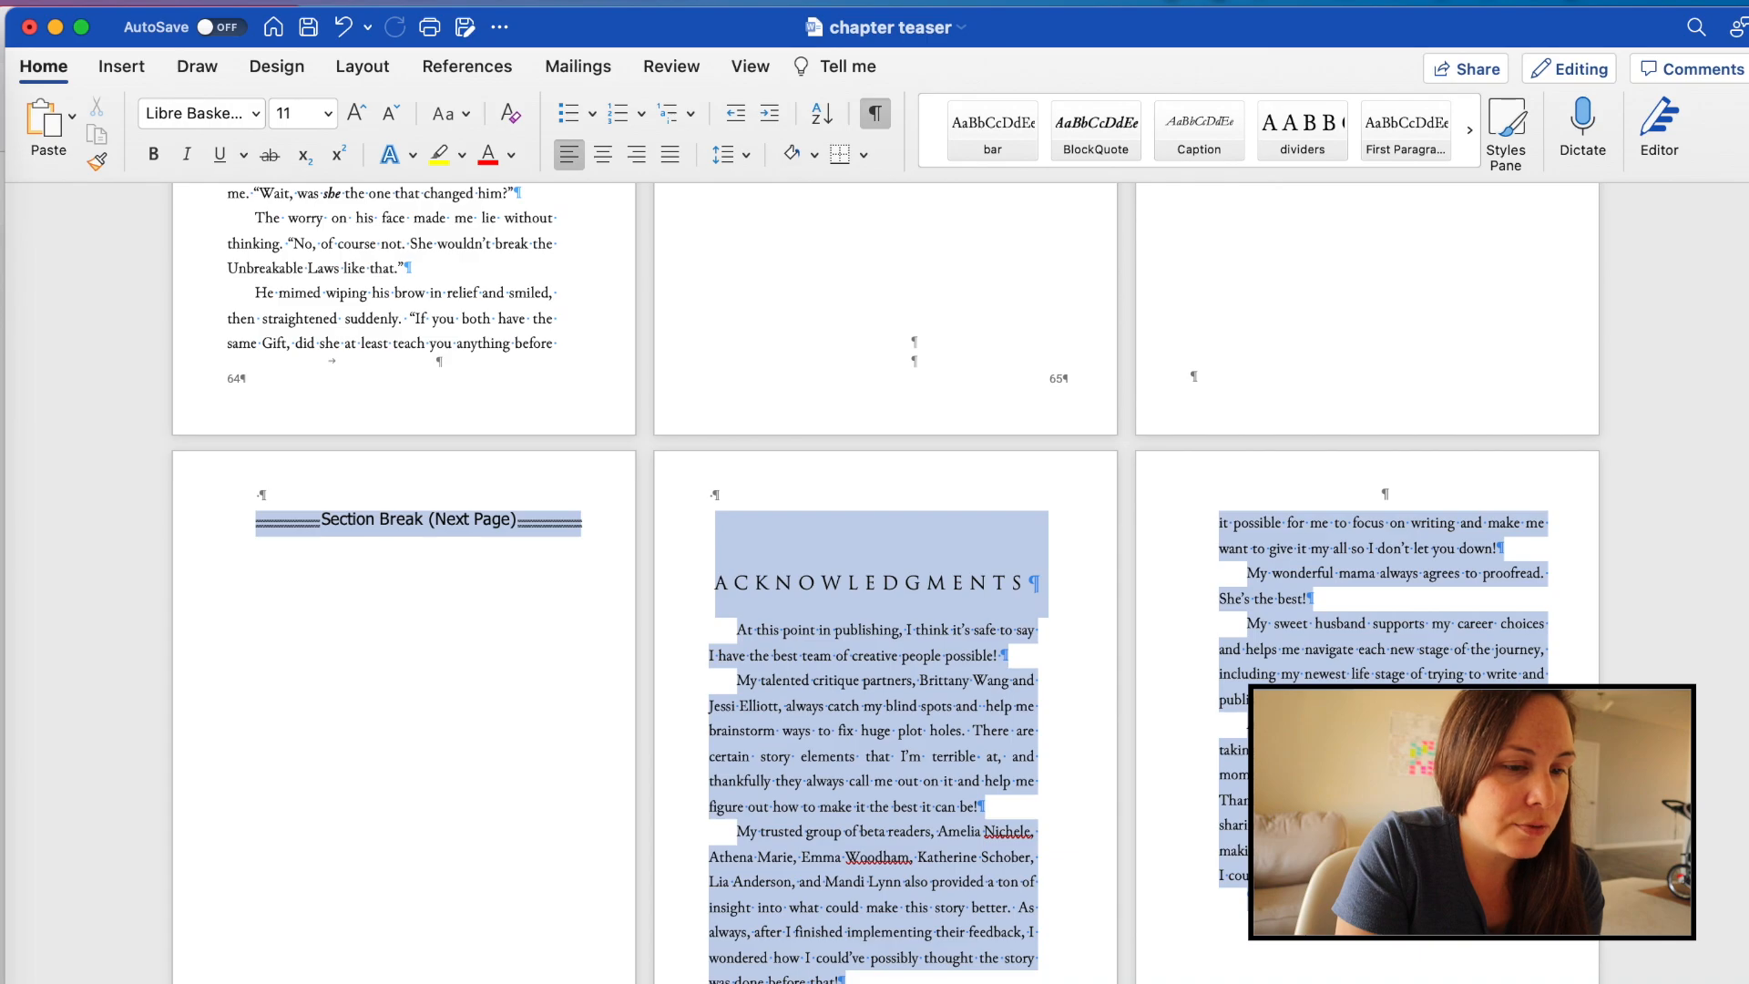
key(BackSpace)
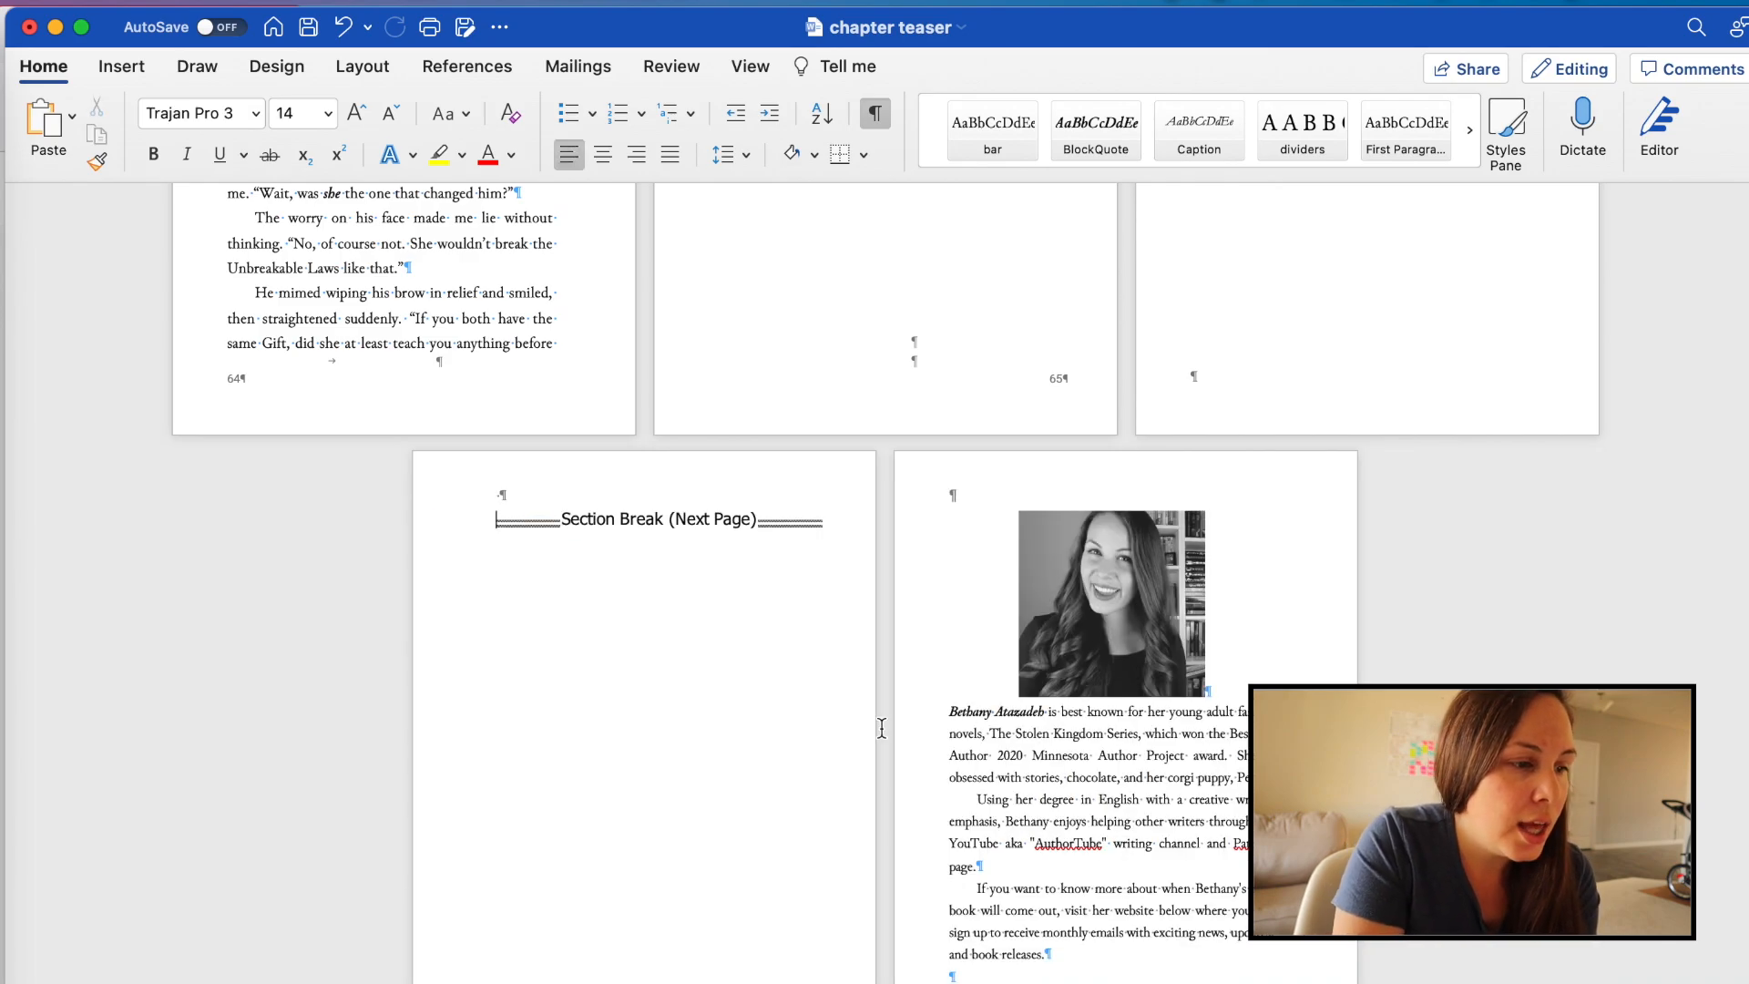
key(shift+Down)
key(shift+Down)
key(shift+Down)
key(shift+Down)
key(shift+Down)
key(shift+Down)
key(shift+Down)
key(shift+Down)
key(shift+Down)
key(shift+Down)
key(shift+Down)
key(shift+Down)
key(shift+Down)
key(shift+Down)
key(shift+Down)
key(shift+Down)
key(shift+Down)
key(shift+Down)
key(shift+Down)
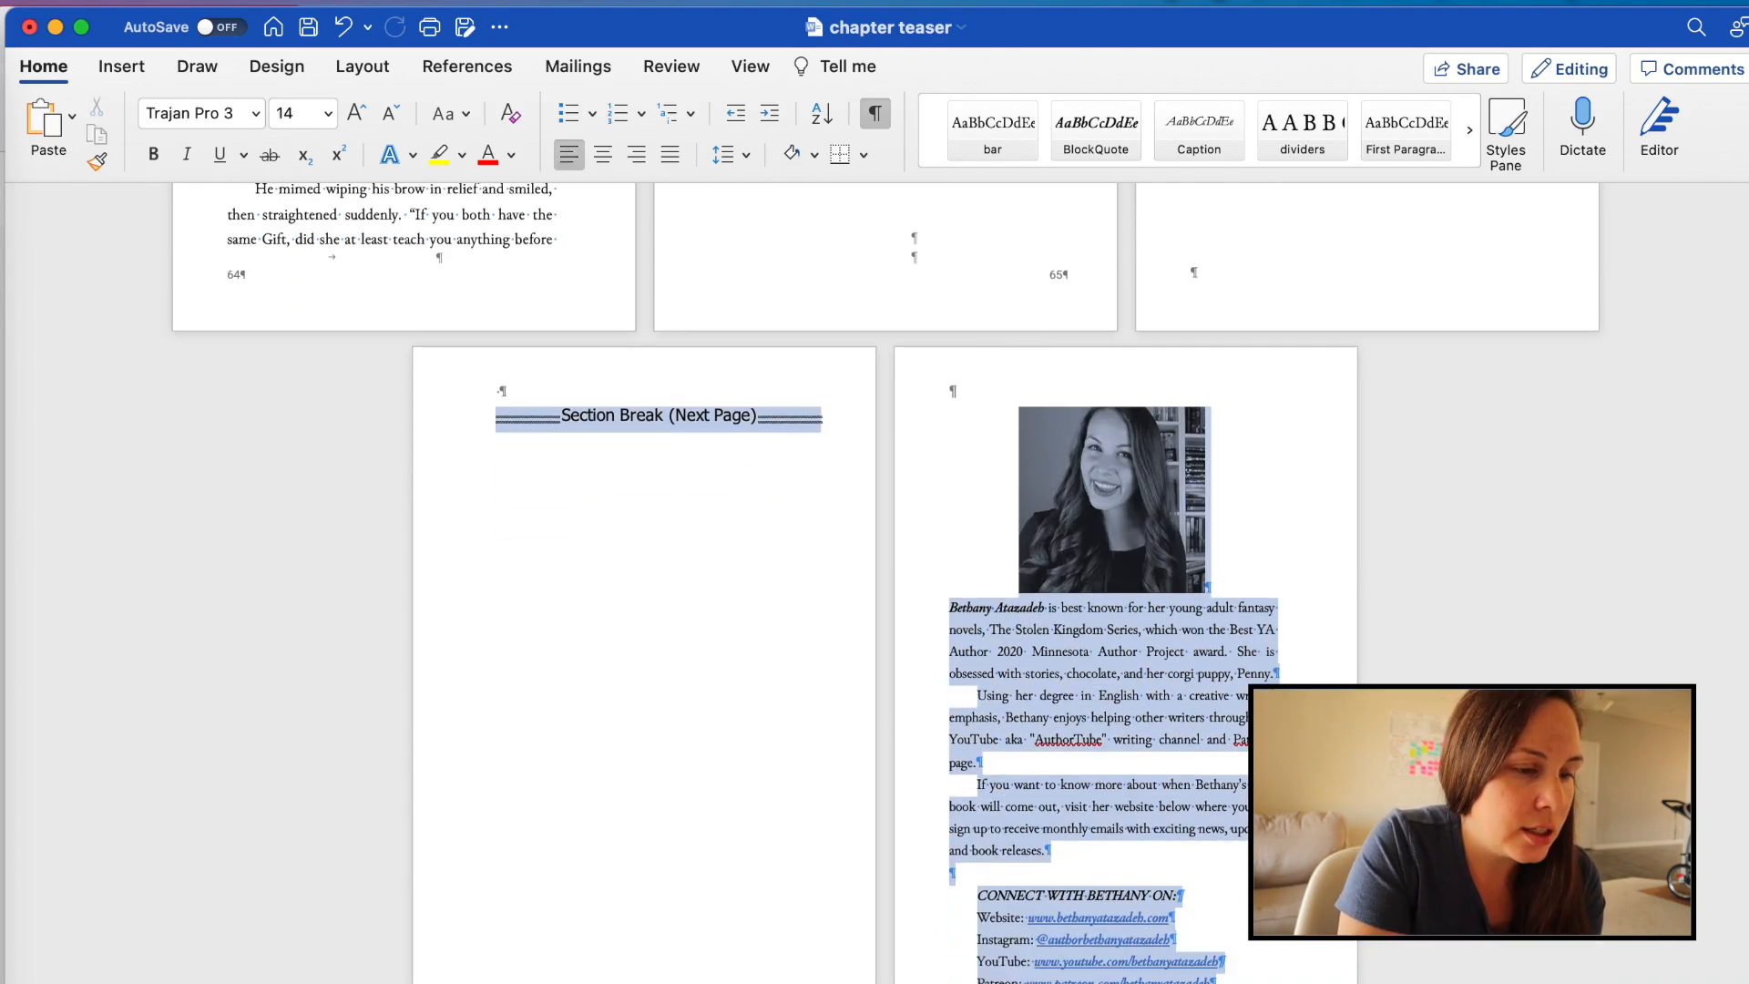
key(shift+Down)
key(shift+Down)
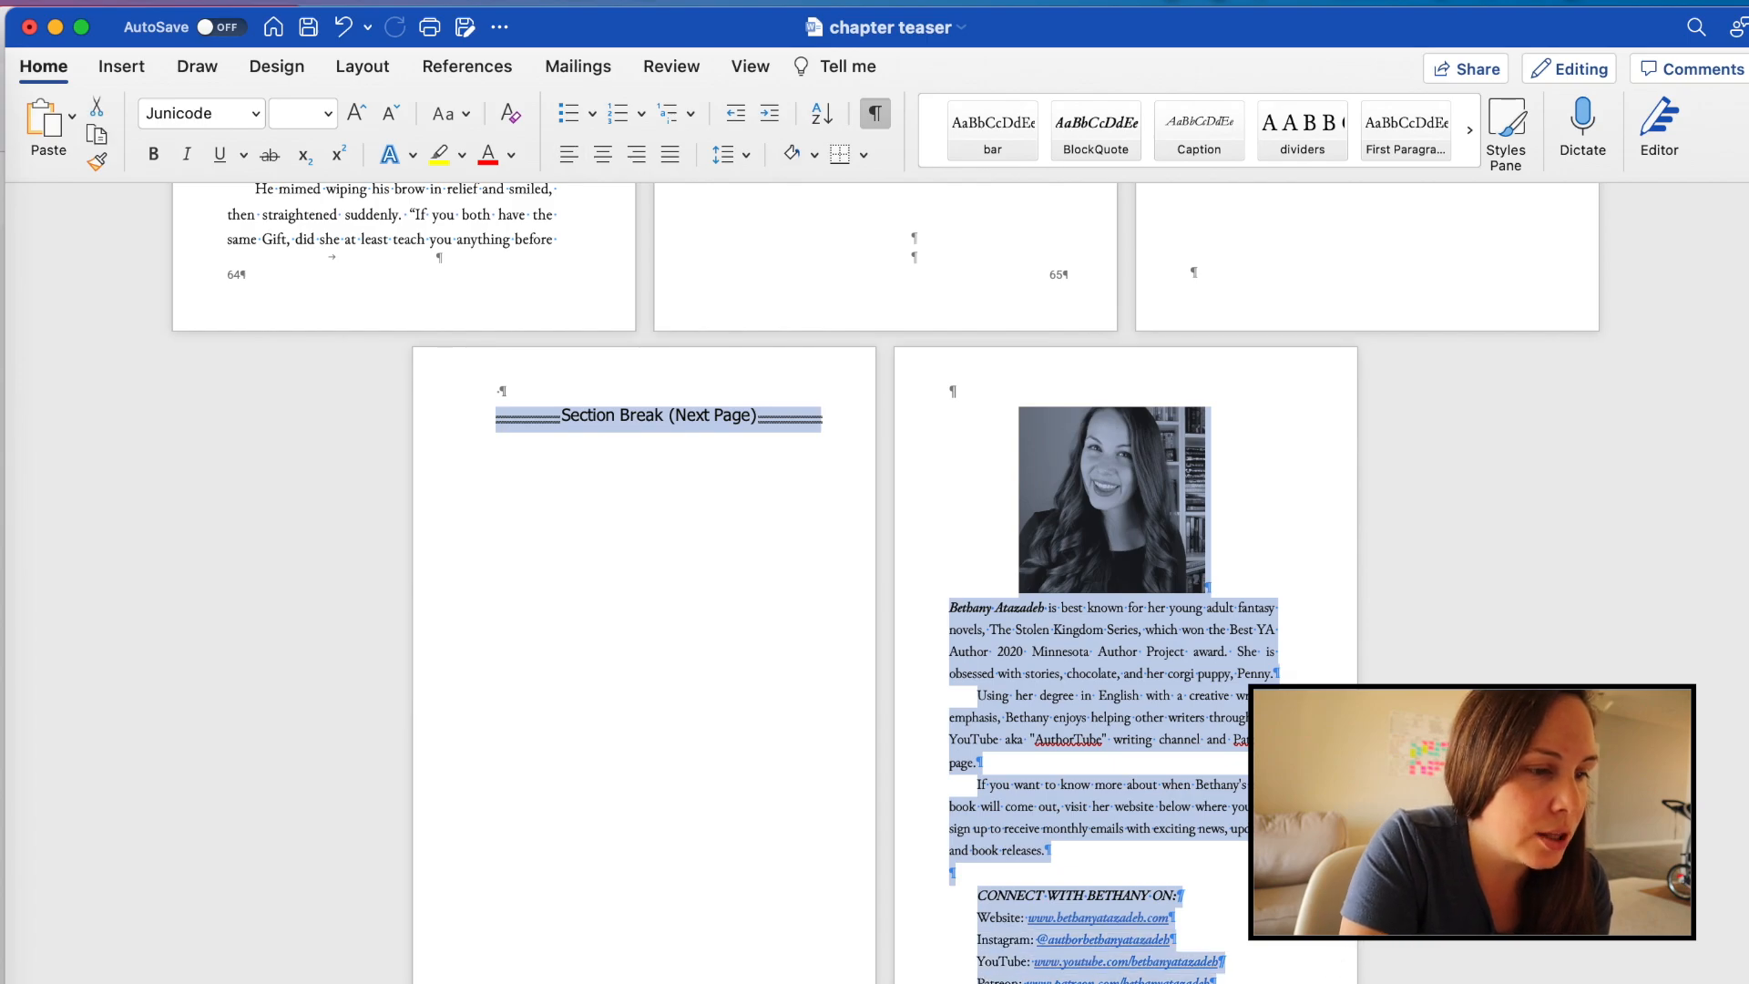
key(BackSpace)
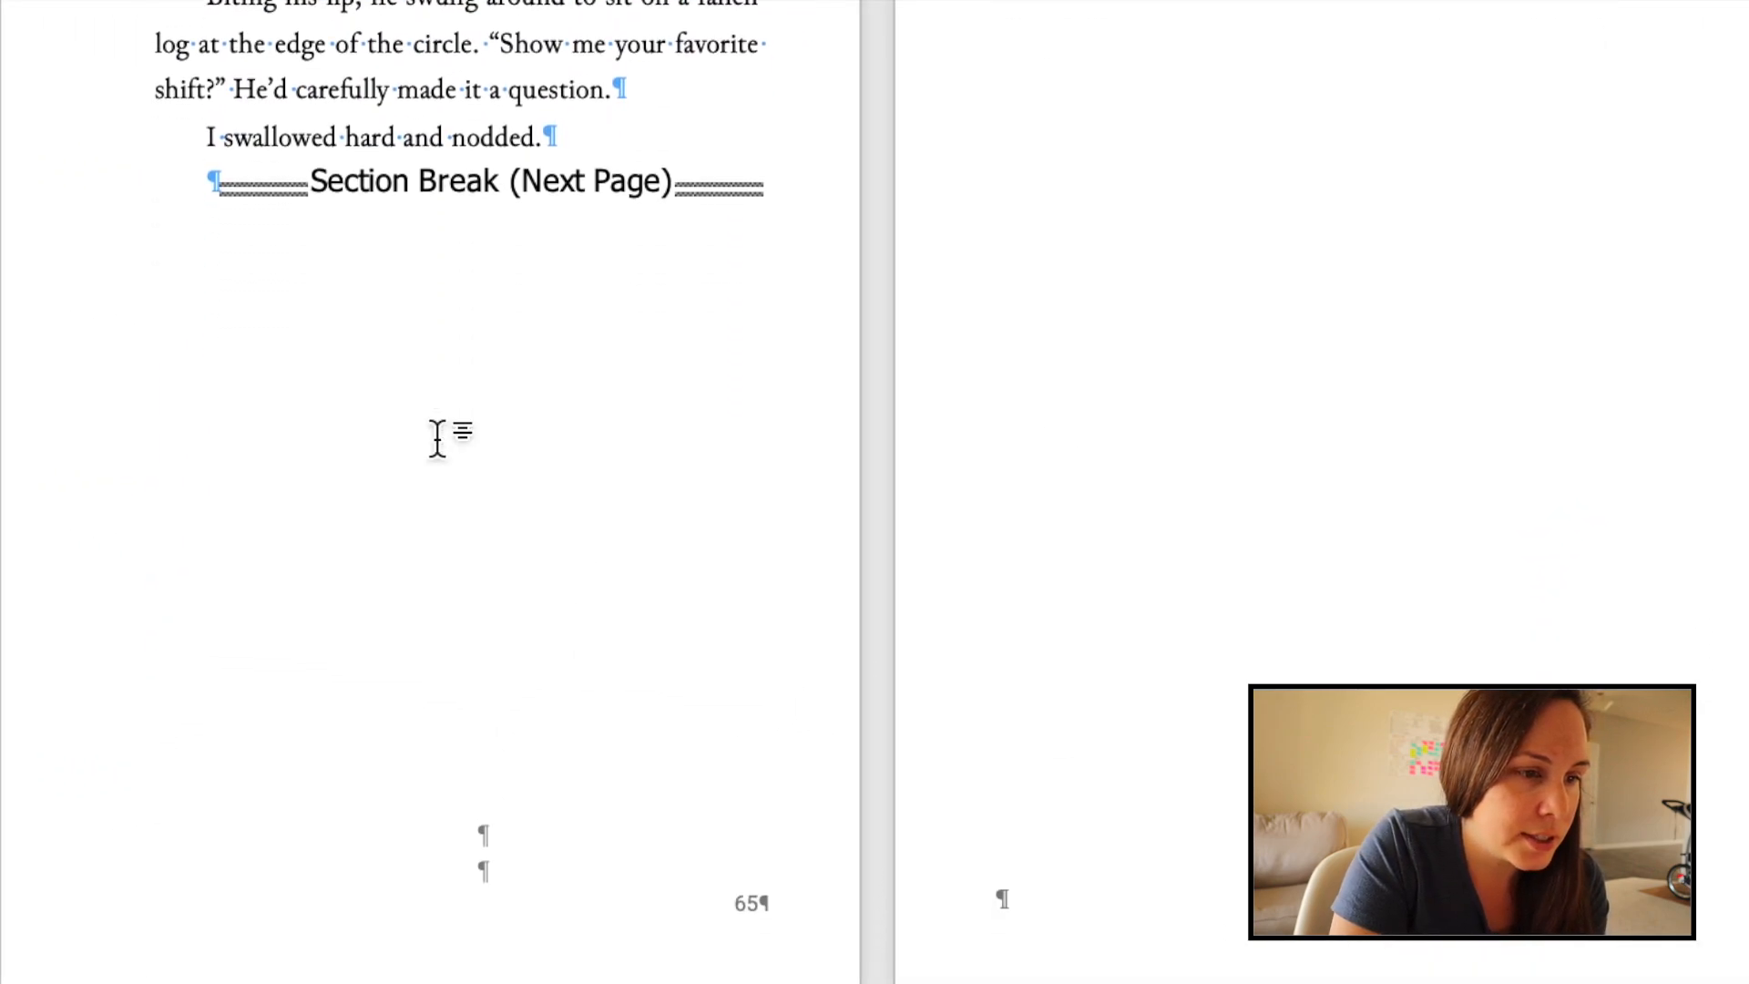
- Delete the leftover section breaks and trailing blank page after "I swallowed hard and nodded."
scroll(437, 439, down, 1)
scroll(687, 234, up, 1)
drag(686, 234, 964, 131)
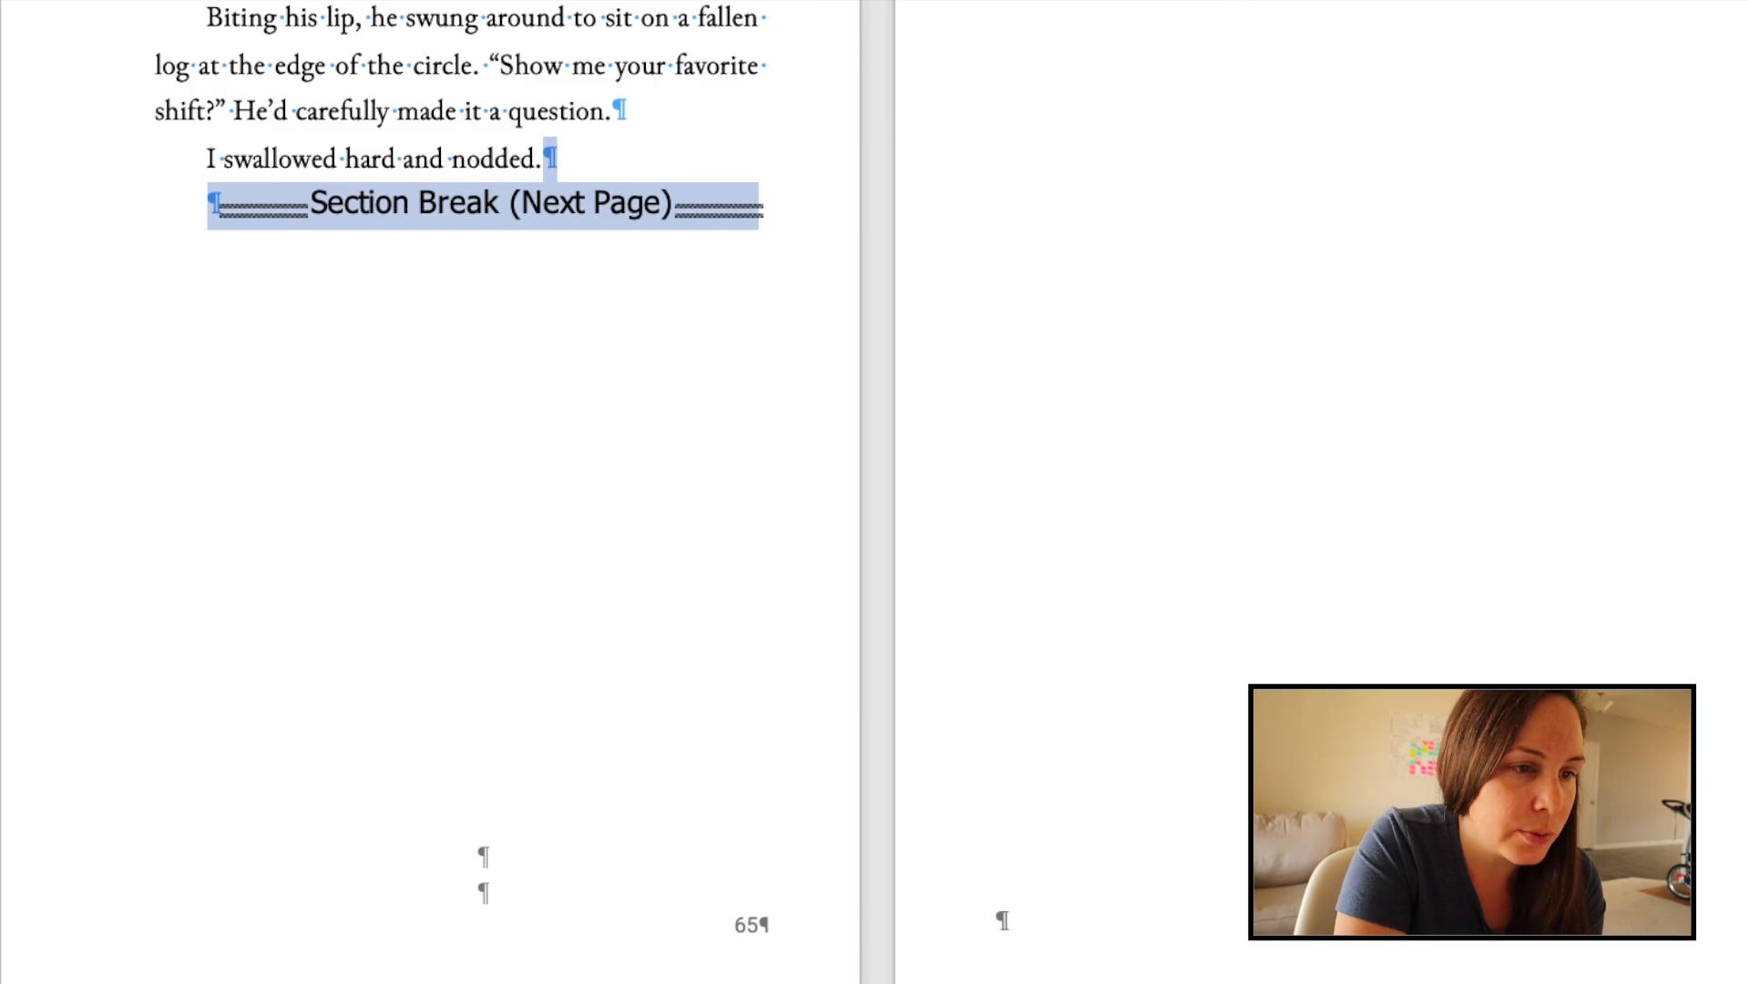
key(BackSpace)
drag(543, 294, 1610, 291)
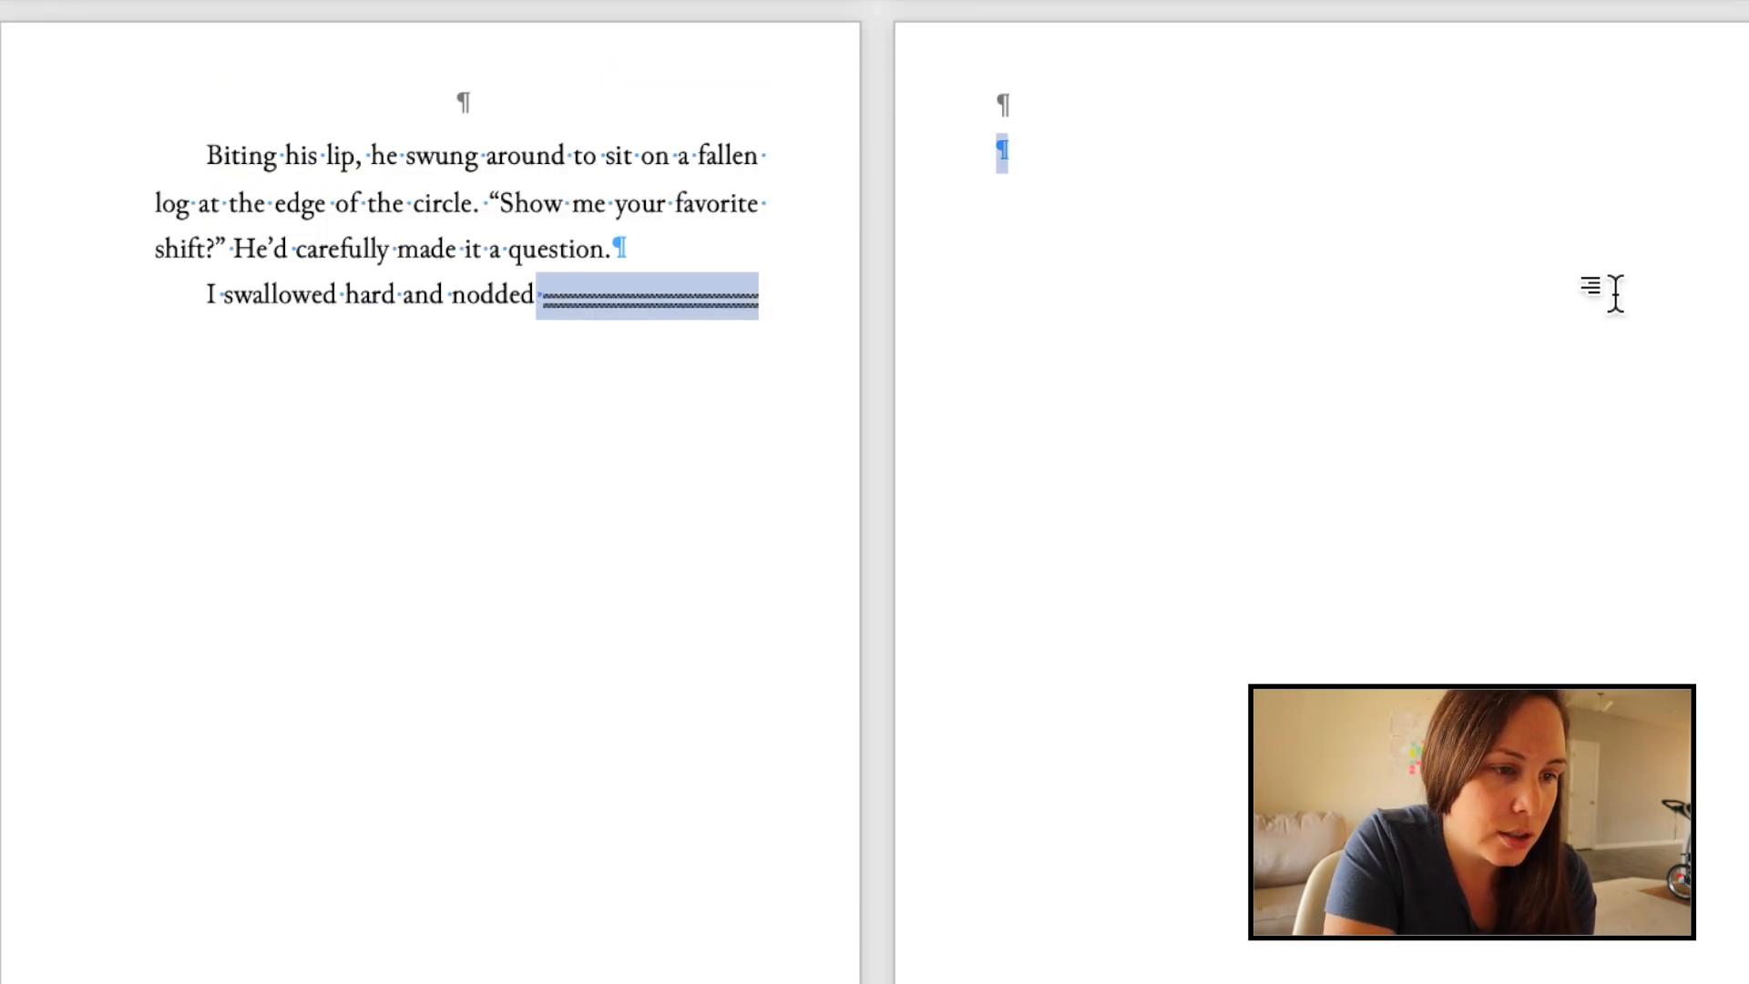
key(BackSpace)
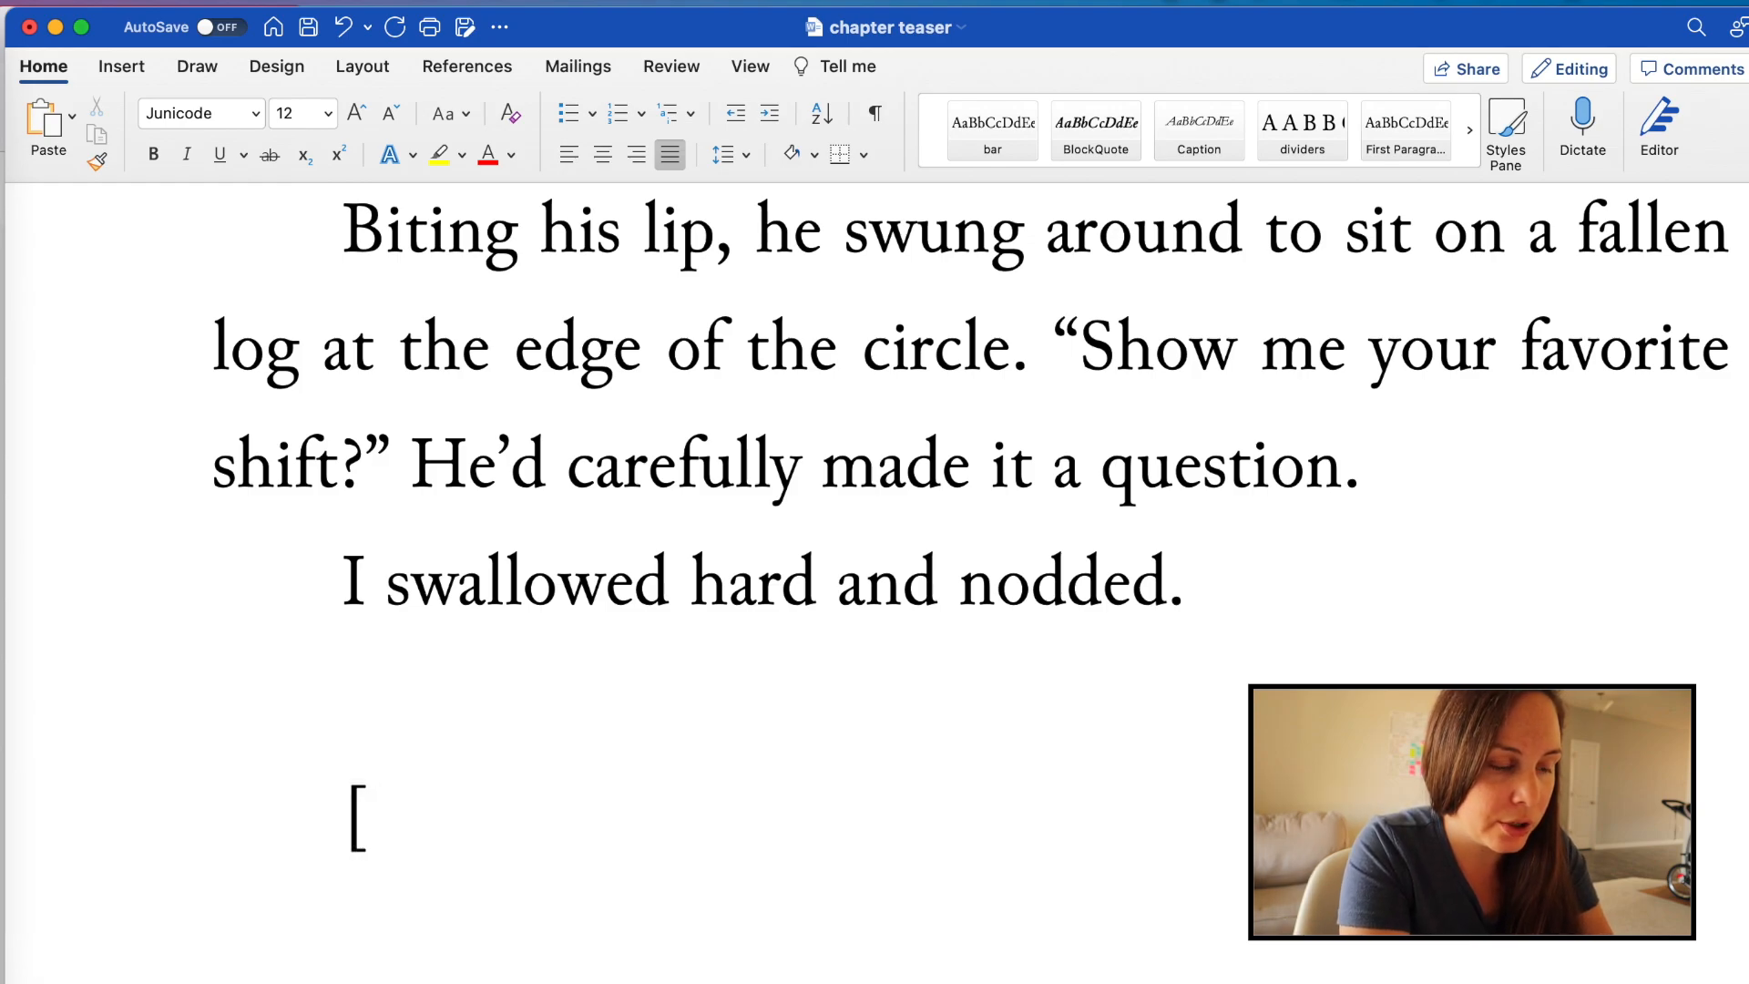
- Add the line "[ END OF EXCERPT ]" below "I swallowed hard and nodded." and leave blank lines after it
text(END OF EX)
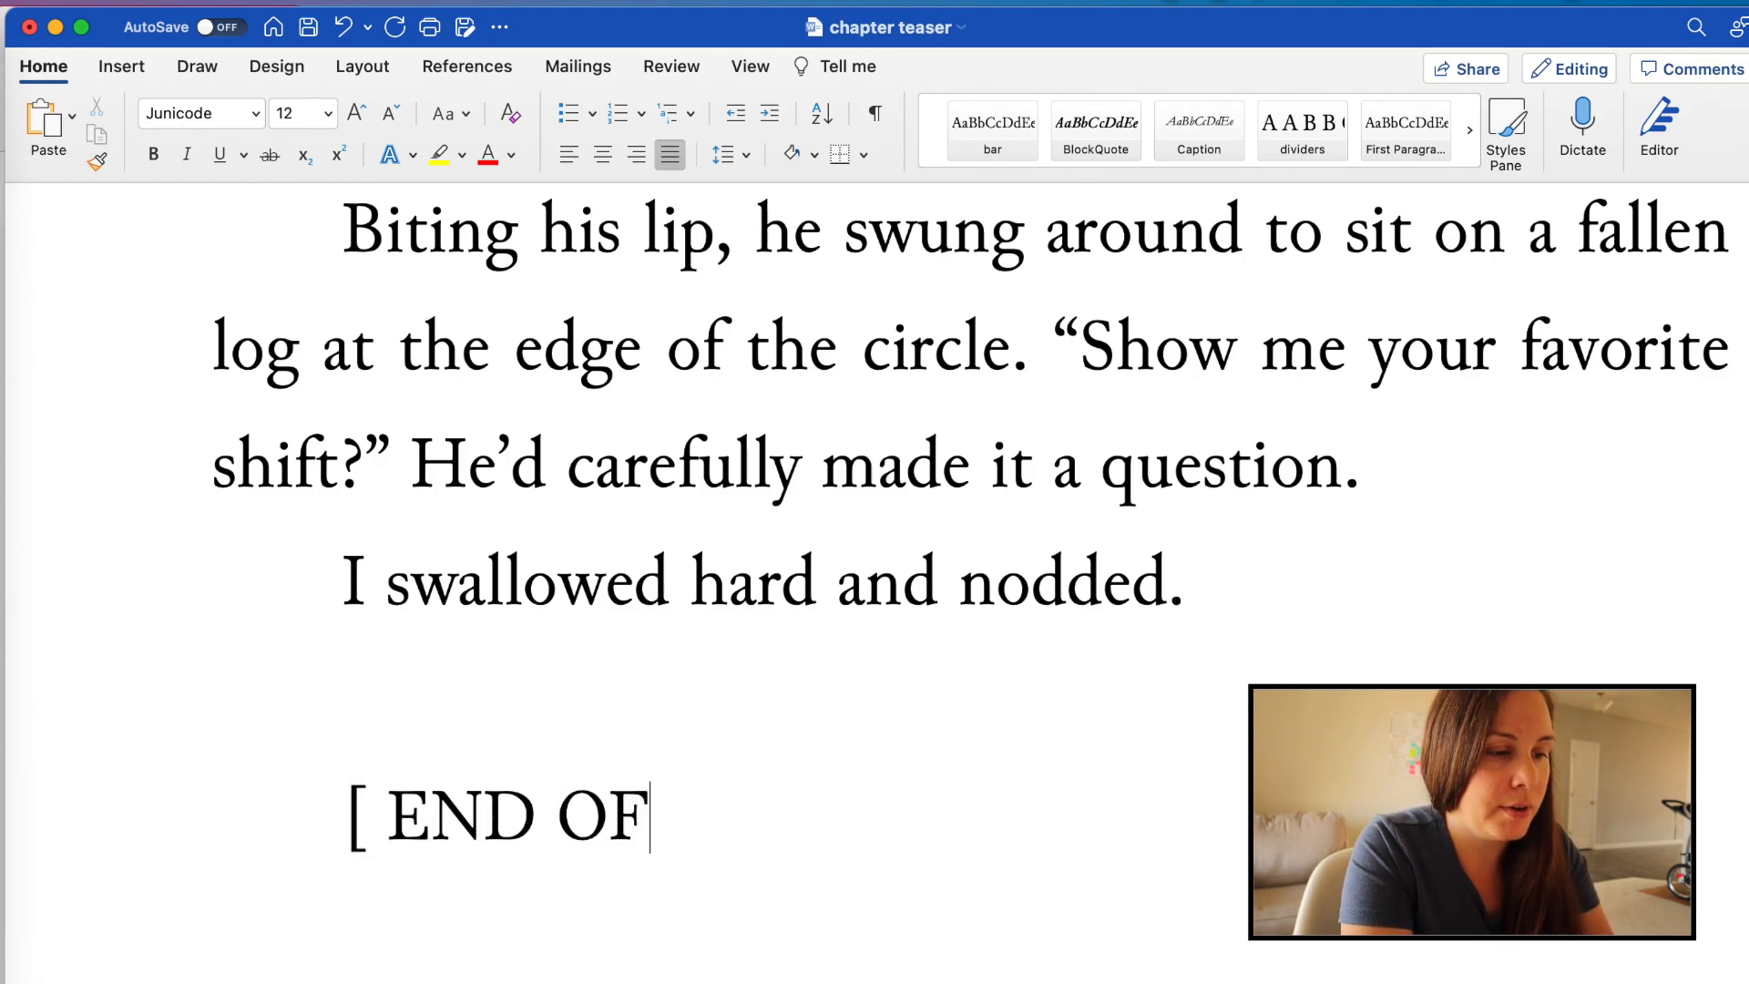
text(CERPT ])
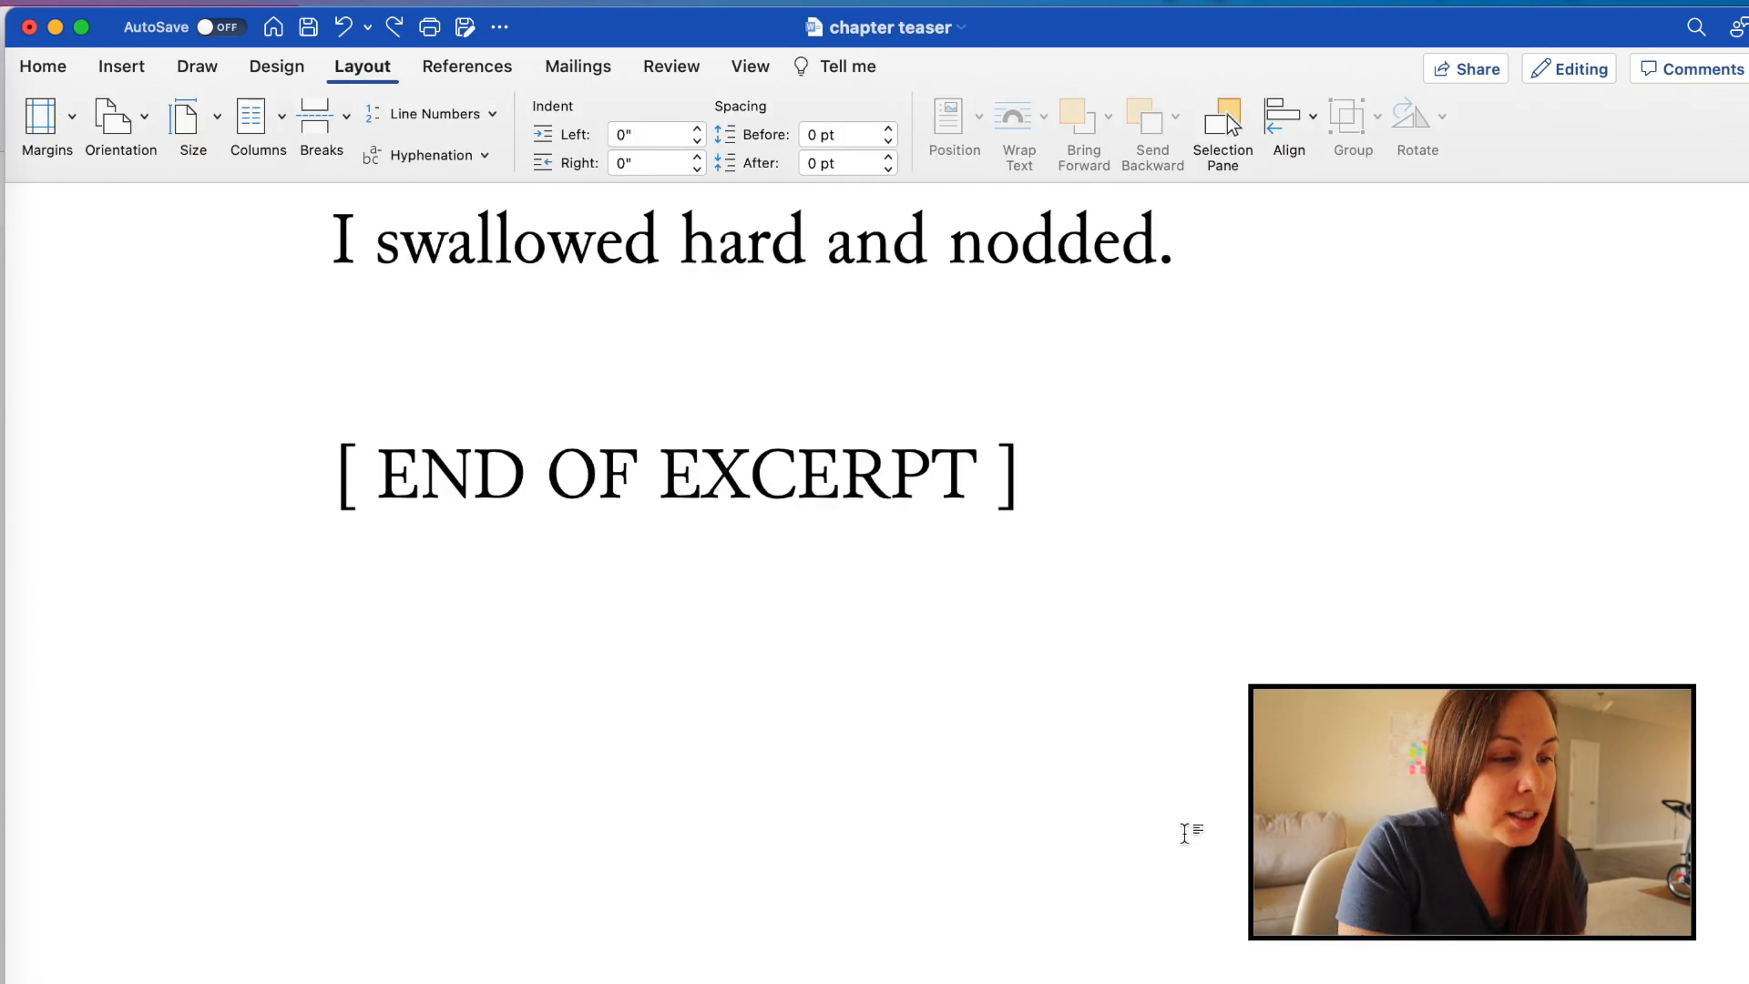
key(Return)
key(Return)
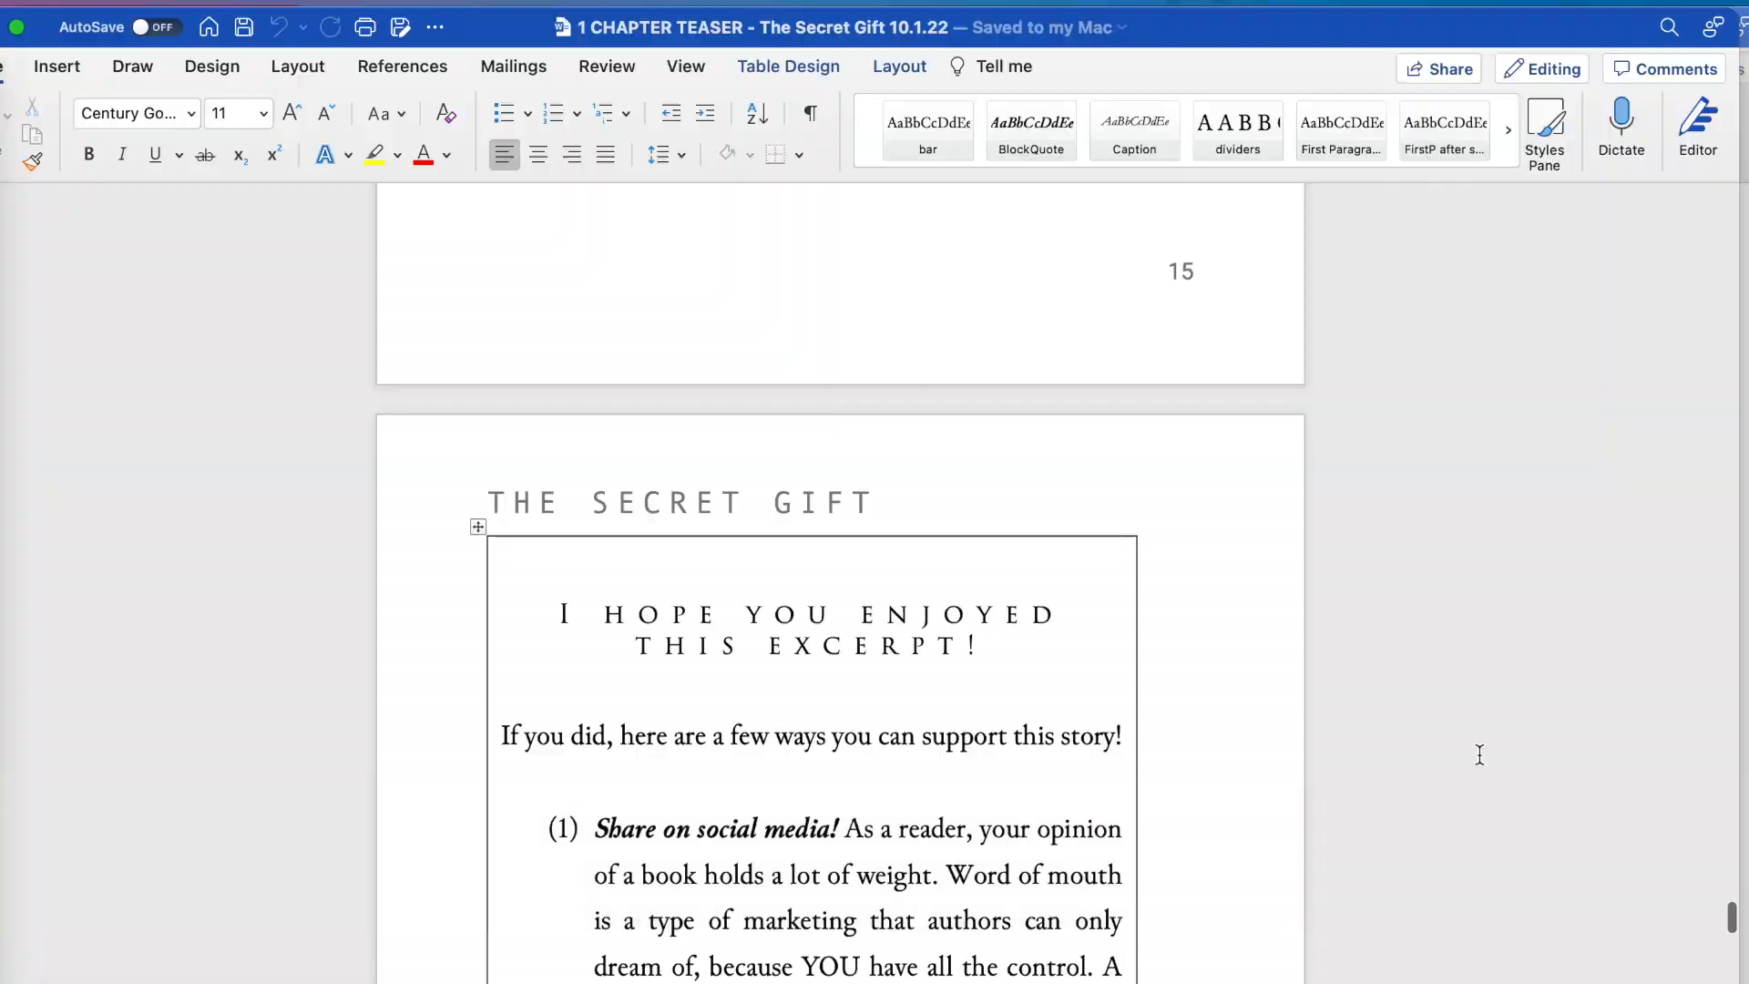
- In the document 1 CHAPTER TEASER - The Secret Gift 10.1.22, copy the whole "I hope you enjoyed this excerpt!" box
scroll(1480, 755, down, 5)
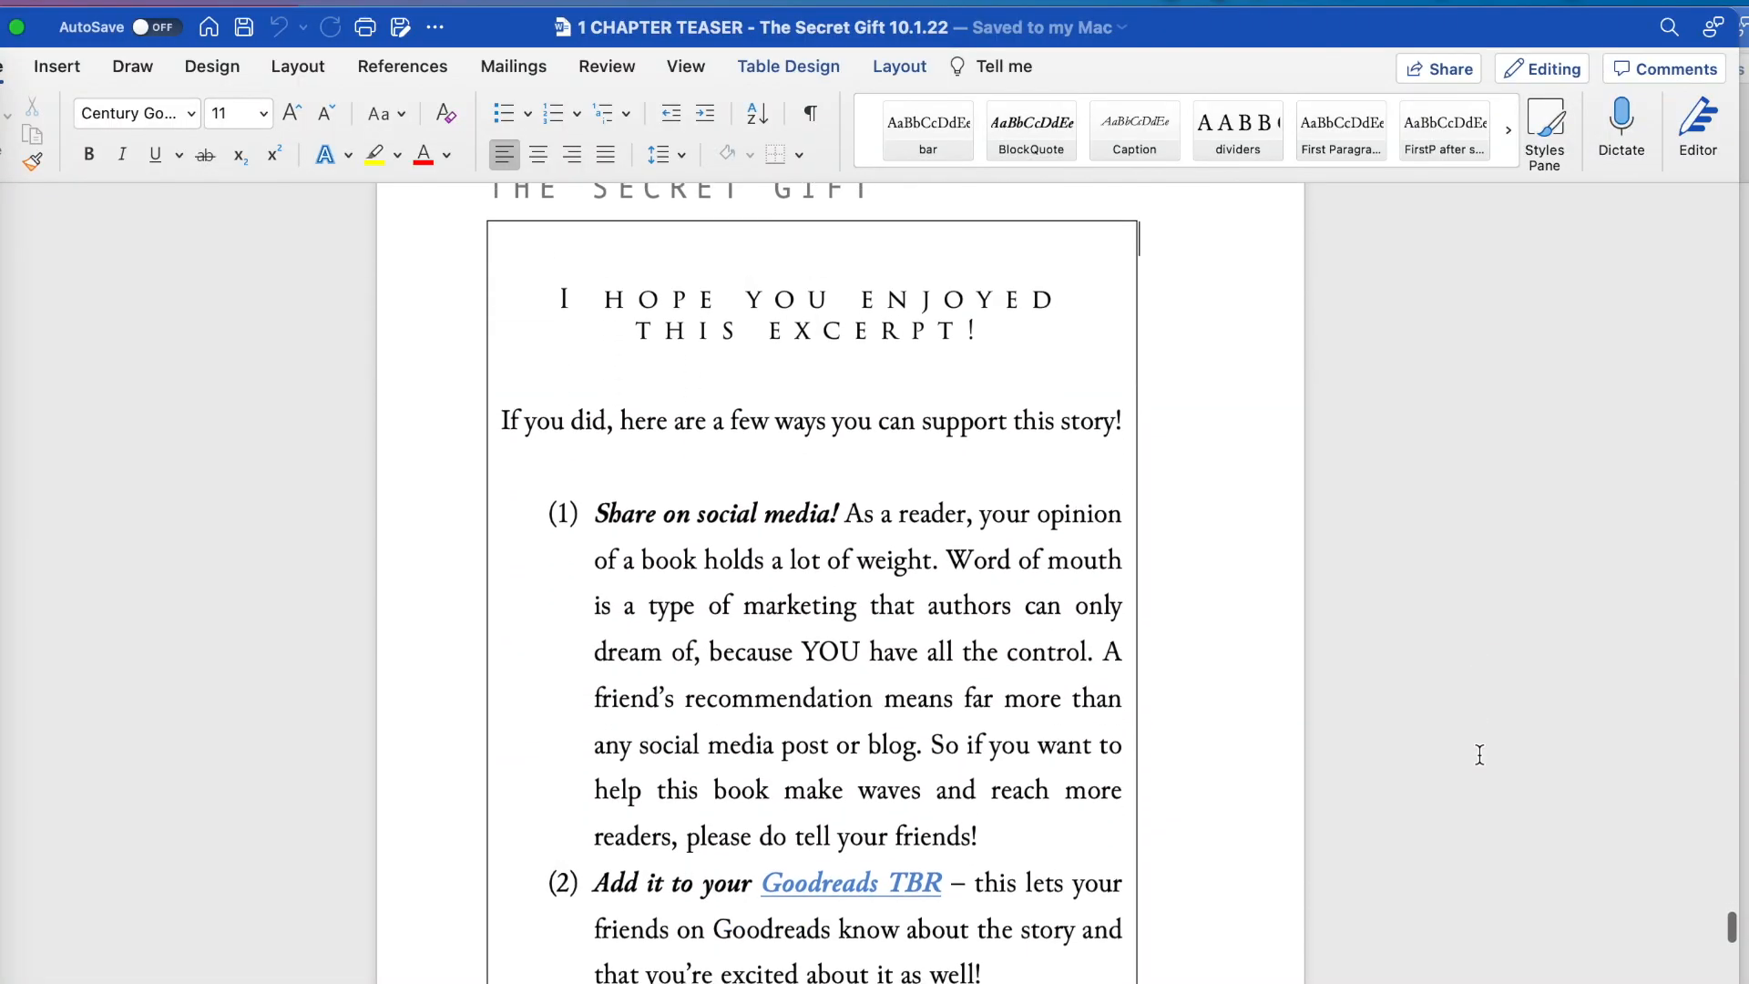
scroll(1479, 755, up, 2)
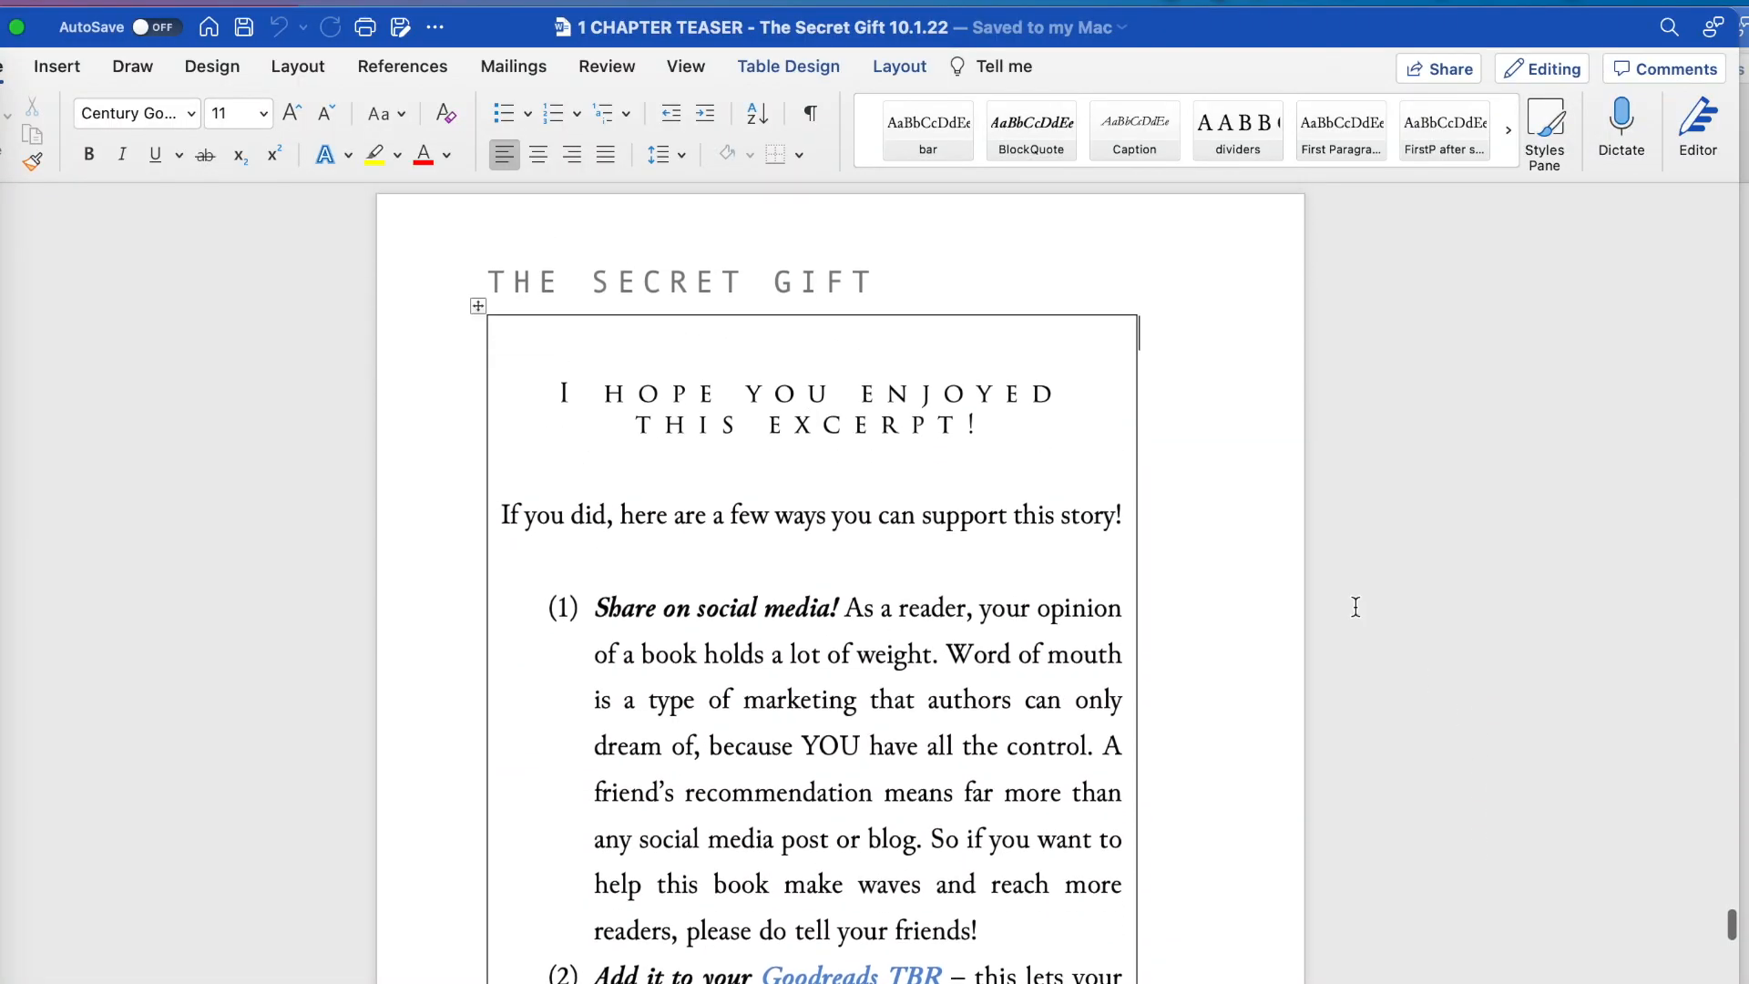
click(452, 337)
key(super+c)
scroll(670, 776, down, 6)
scroll(991, 883, down, 1)
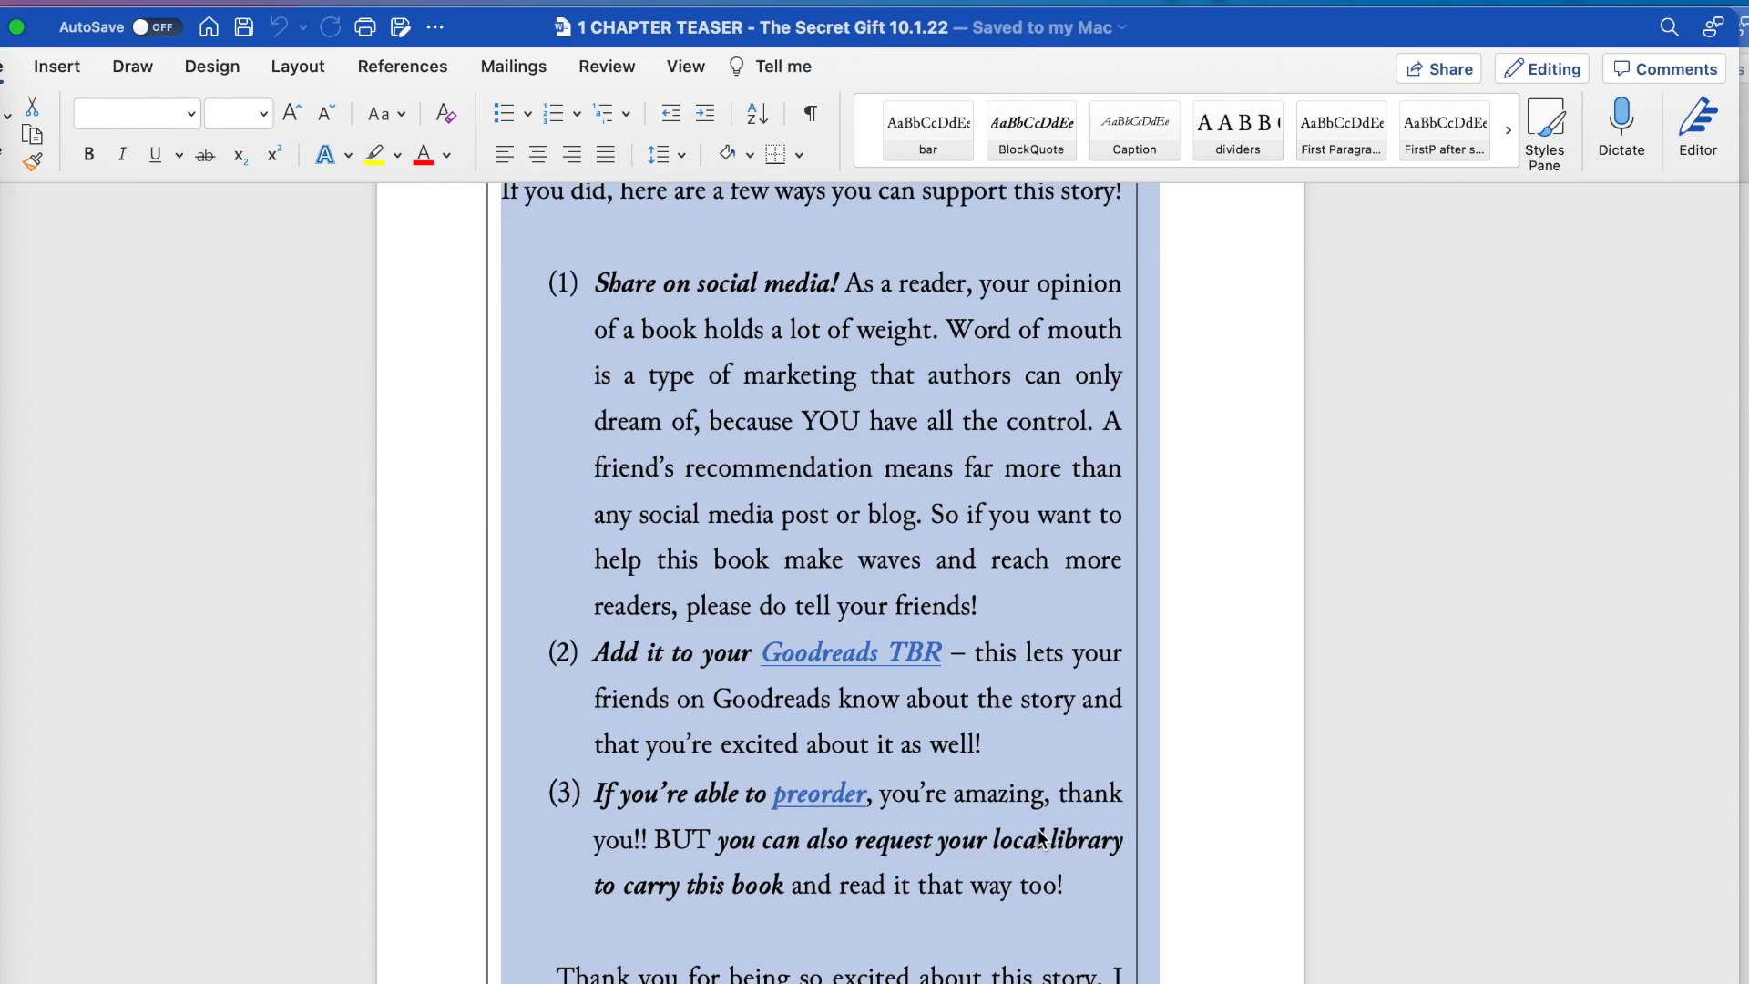
click(1125, 797)
key(super+a)
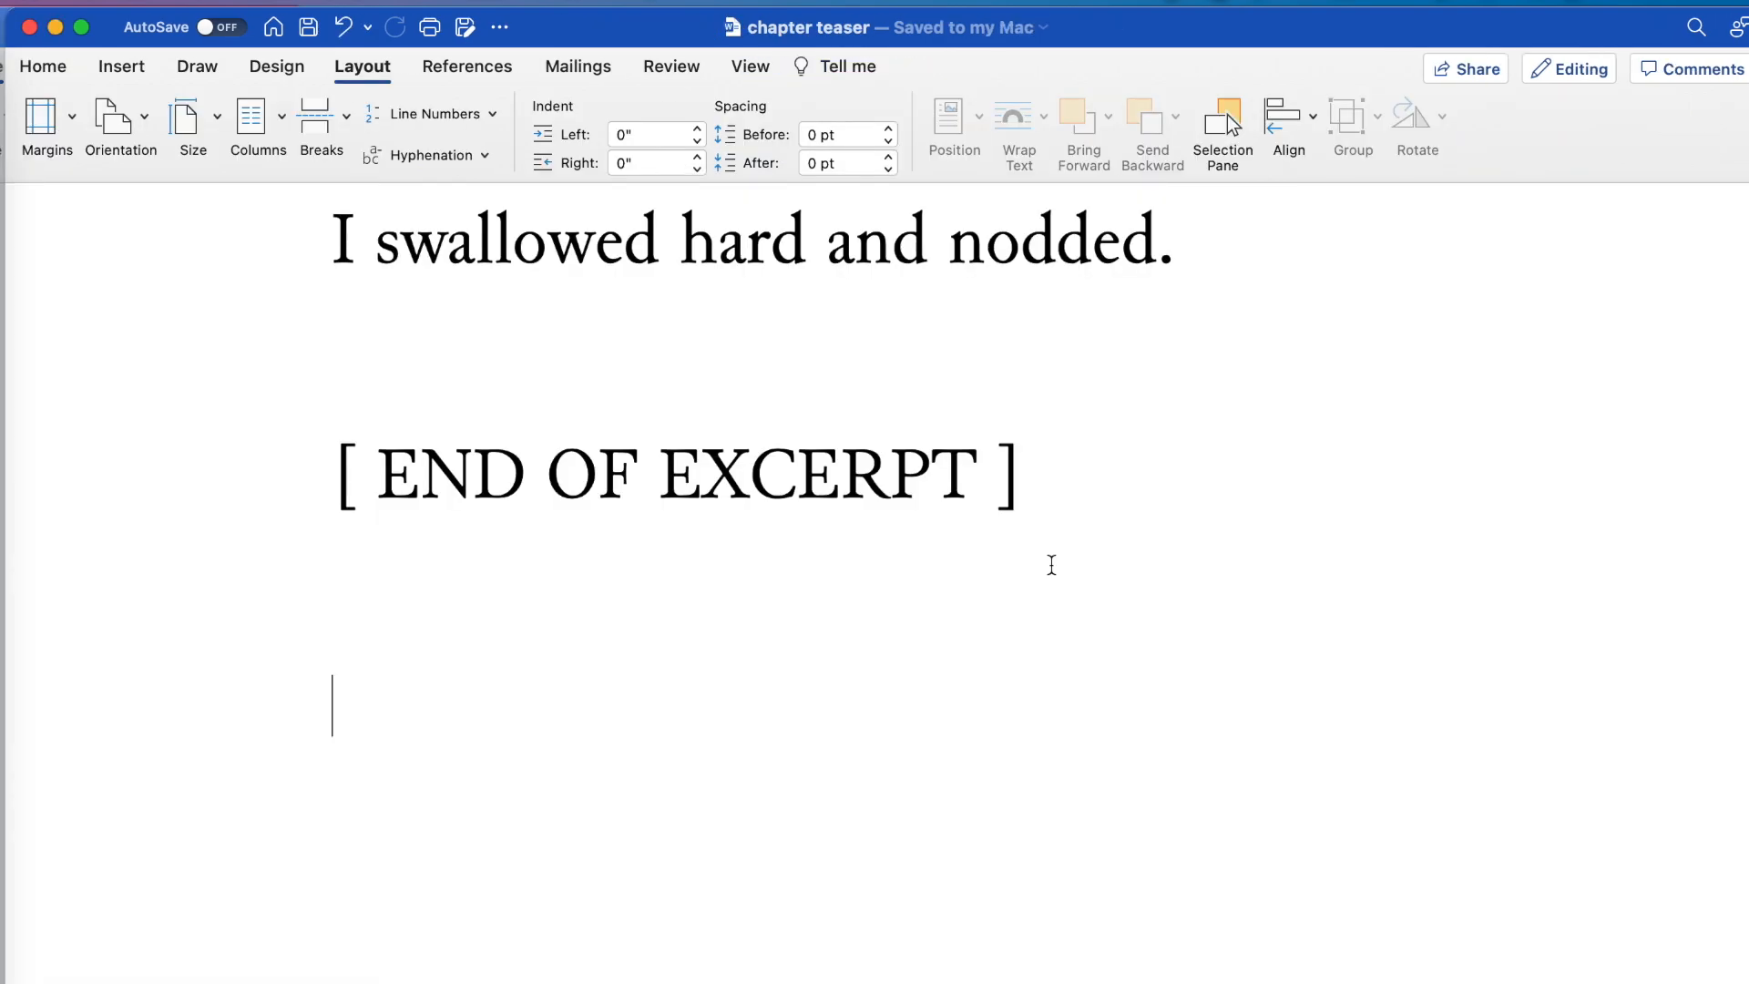
- Paste the copied "I hope you enjoyed this excerpt!" box below "[ END OF EXCERPT ]" in the chapter teaser document
scroll(1050, 562, down, 5)
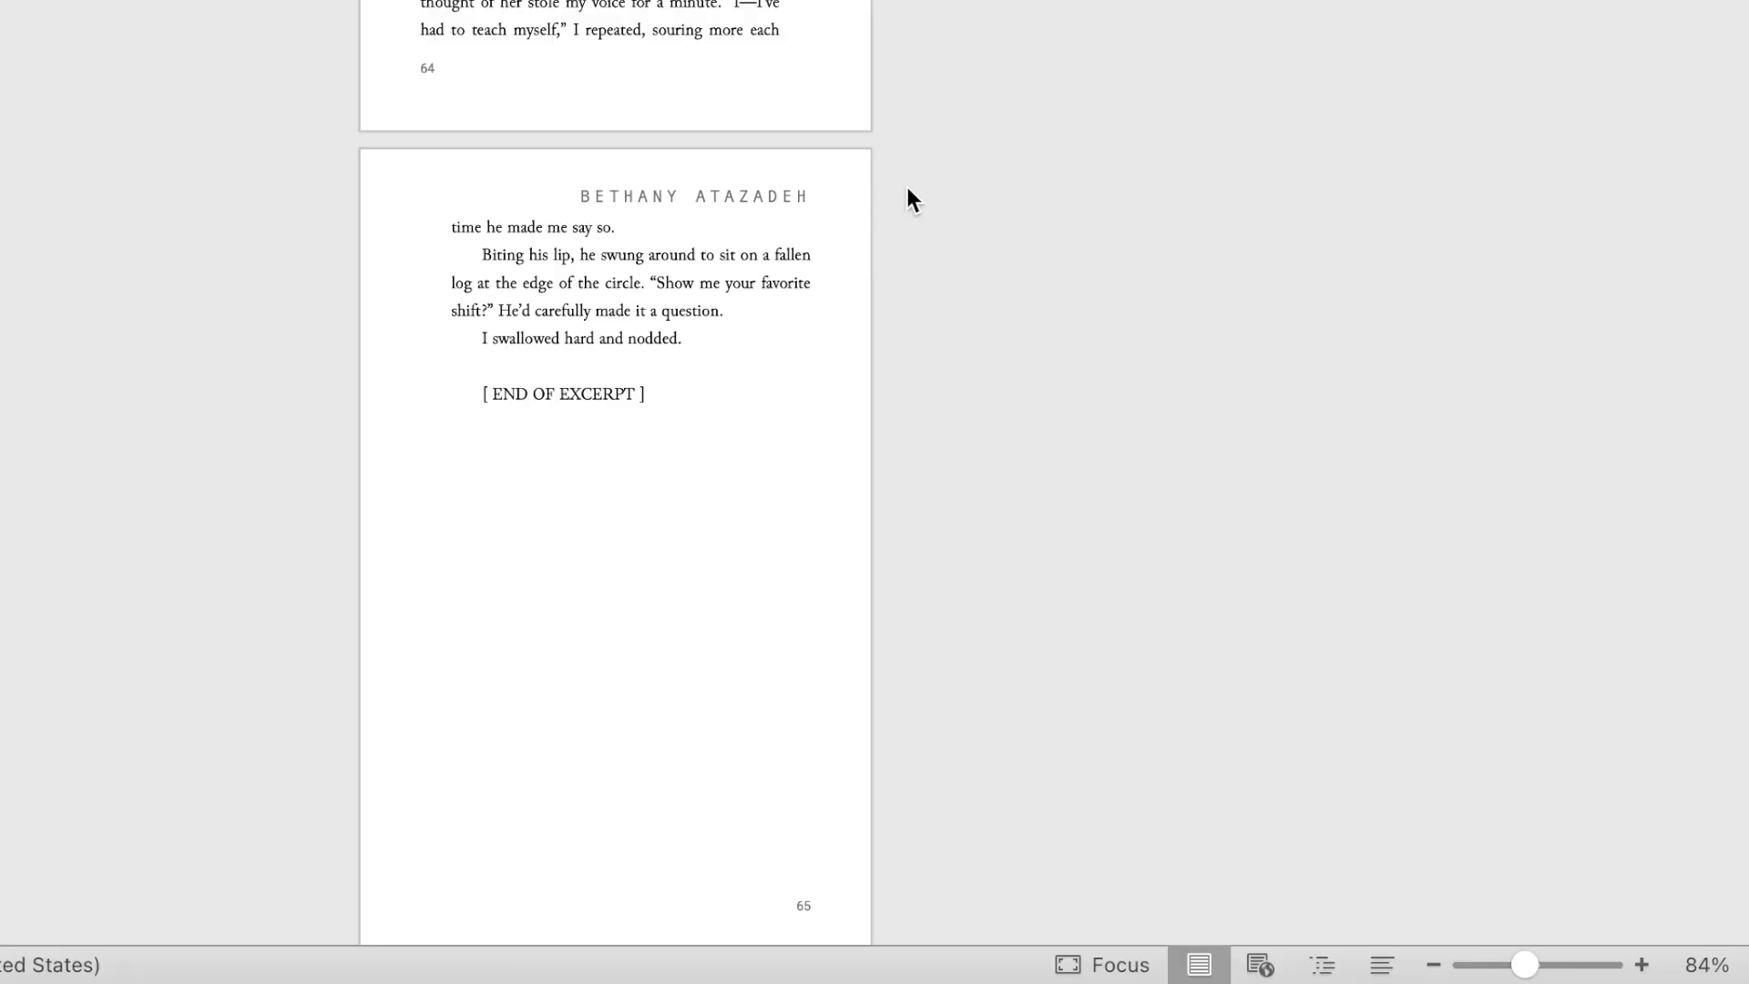
click(640, 429)
key(super+v)
scroll(965, 422, down, 1)
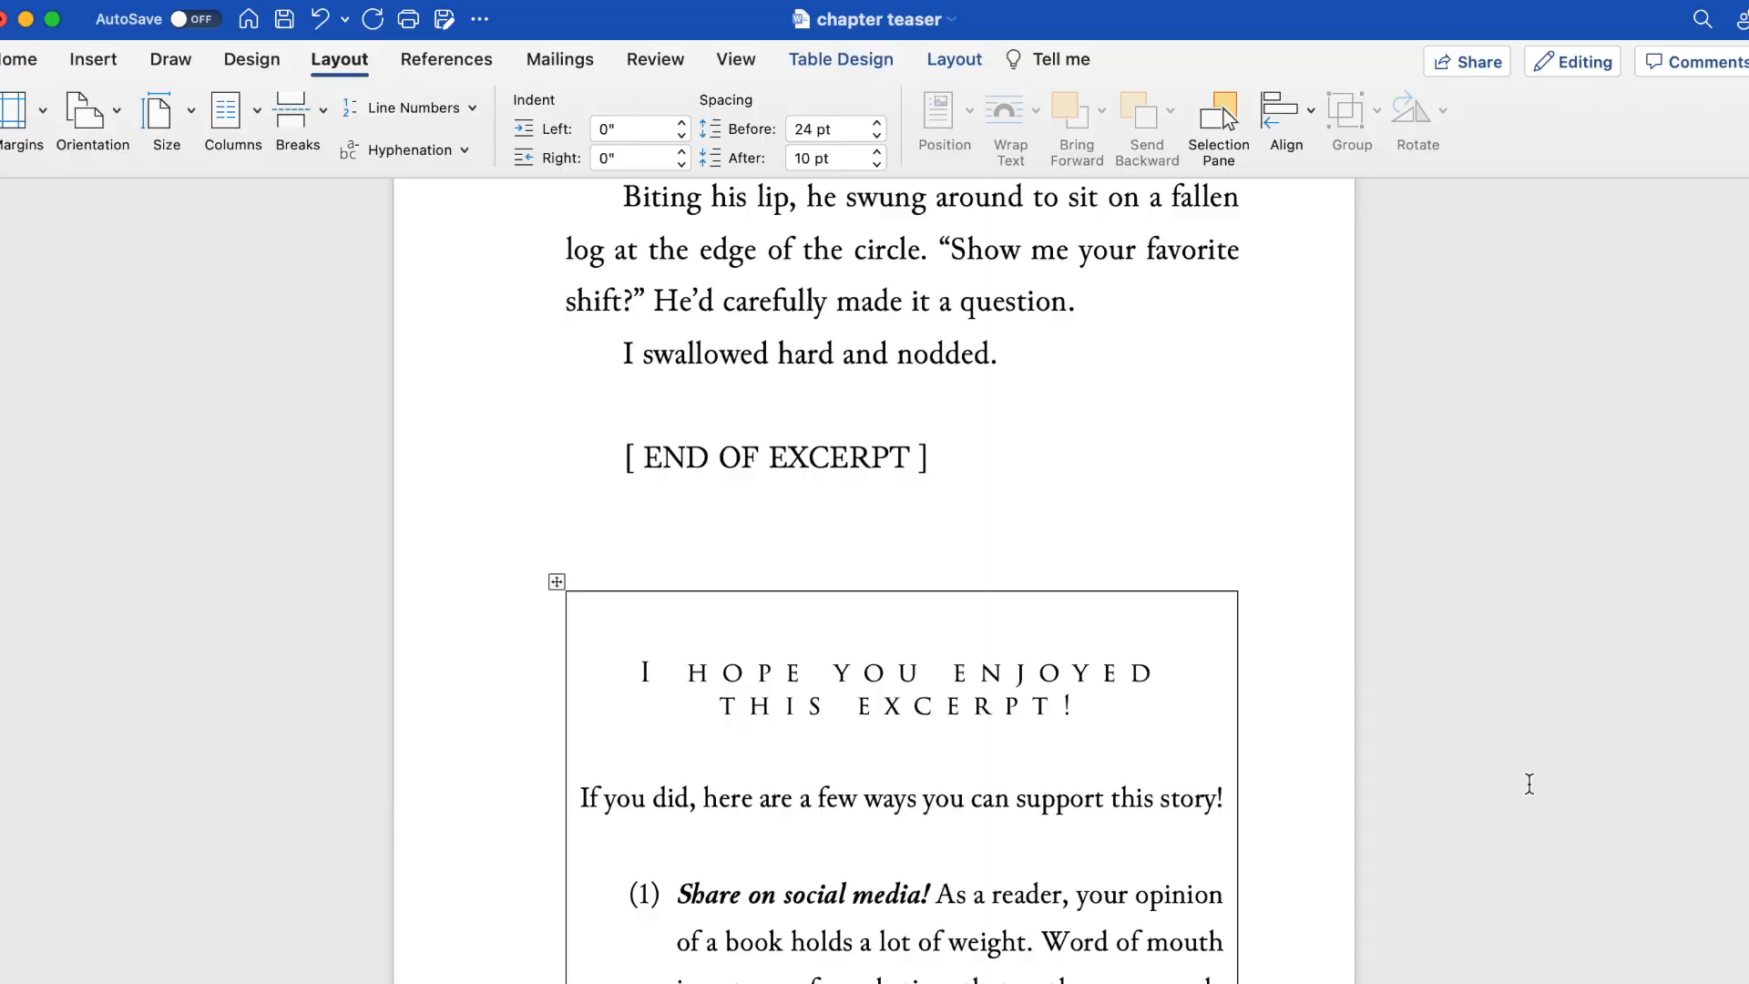
- Review the pasted box's three ways to support the story: sharing on social media, the Goodreads TBR link and the preorder link
scroll(1529, 783, down, 4)
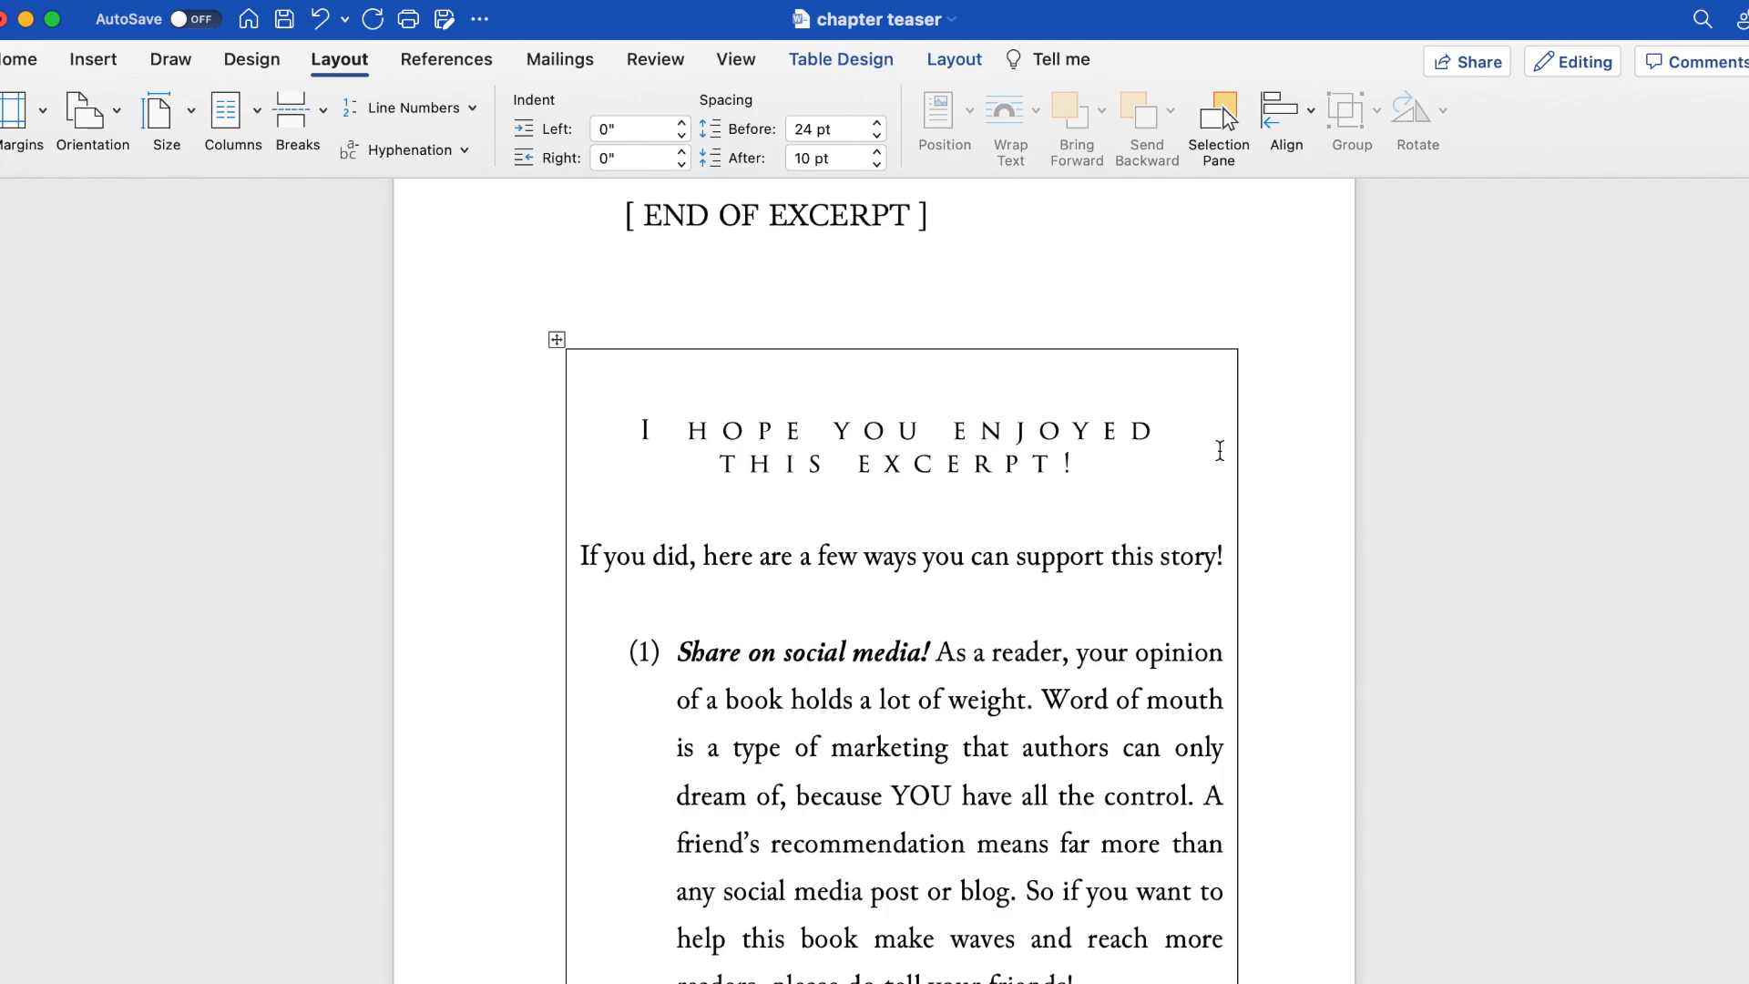
scroll(1220, 450, down, 5)
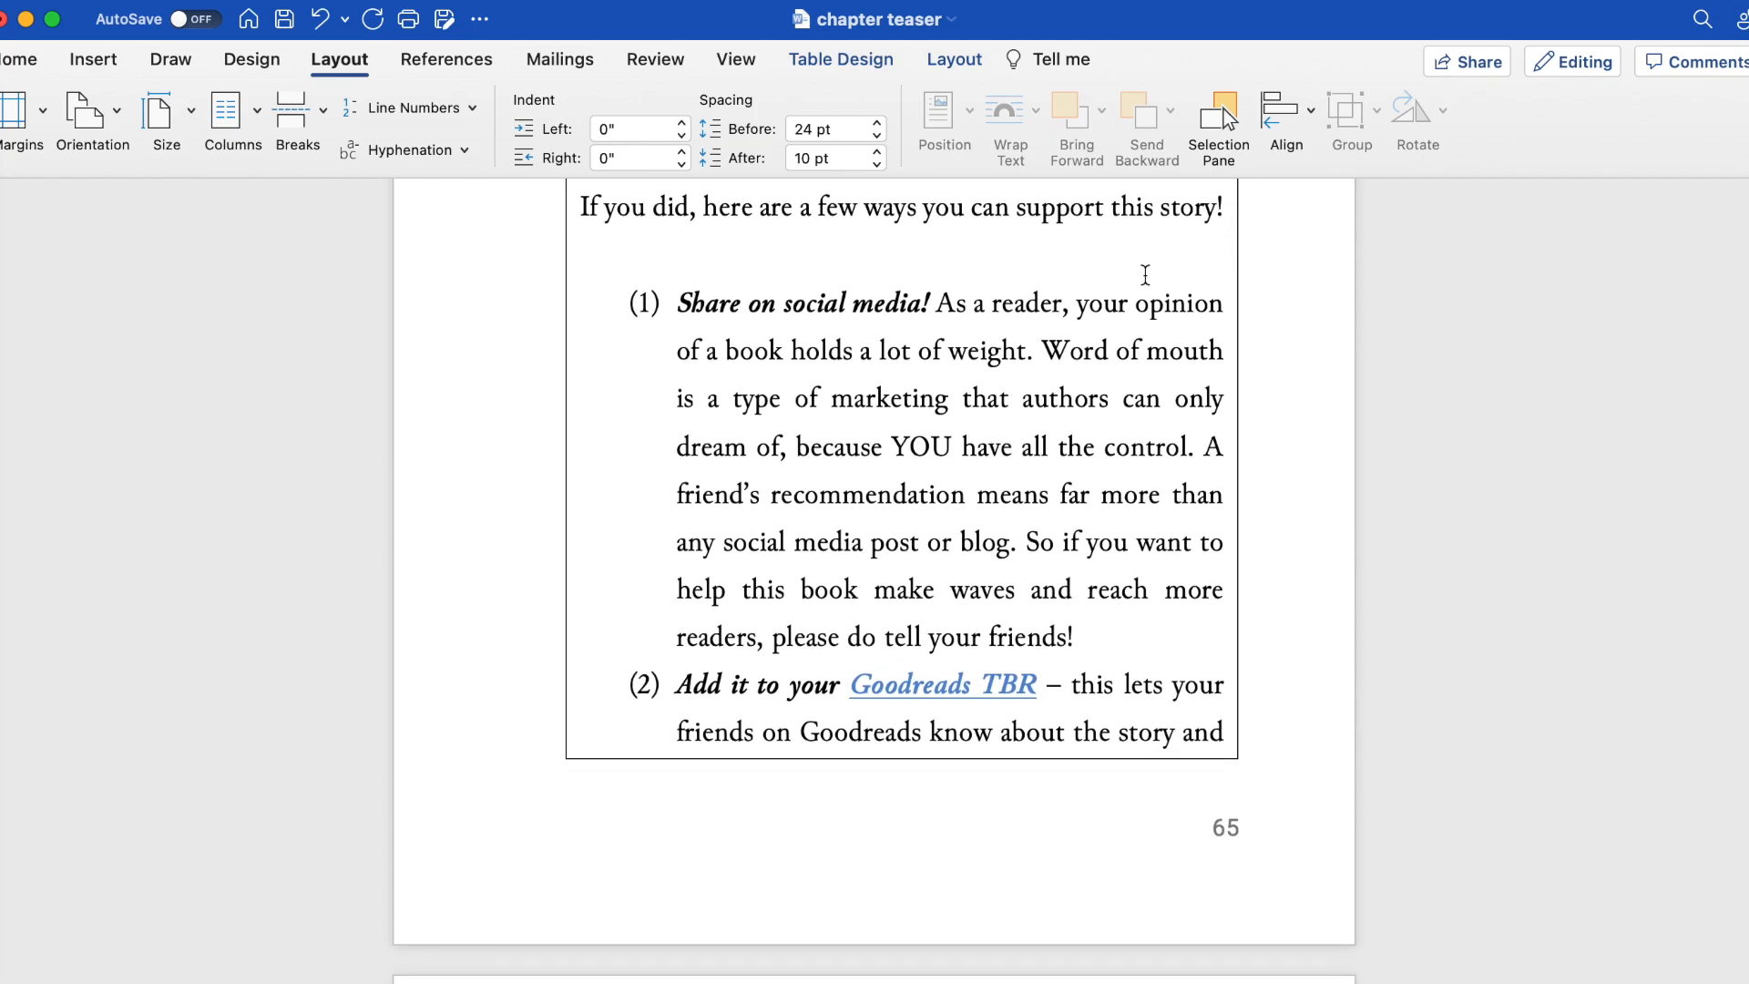
drag(1047, 303, 1212, 377)
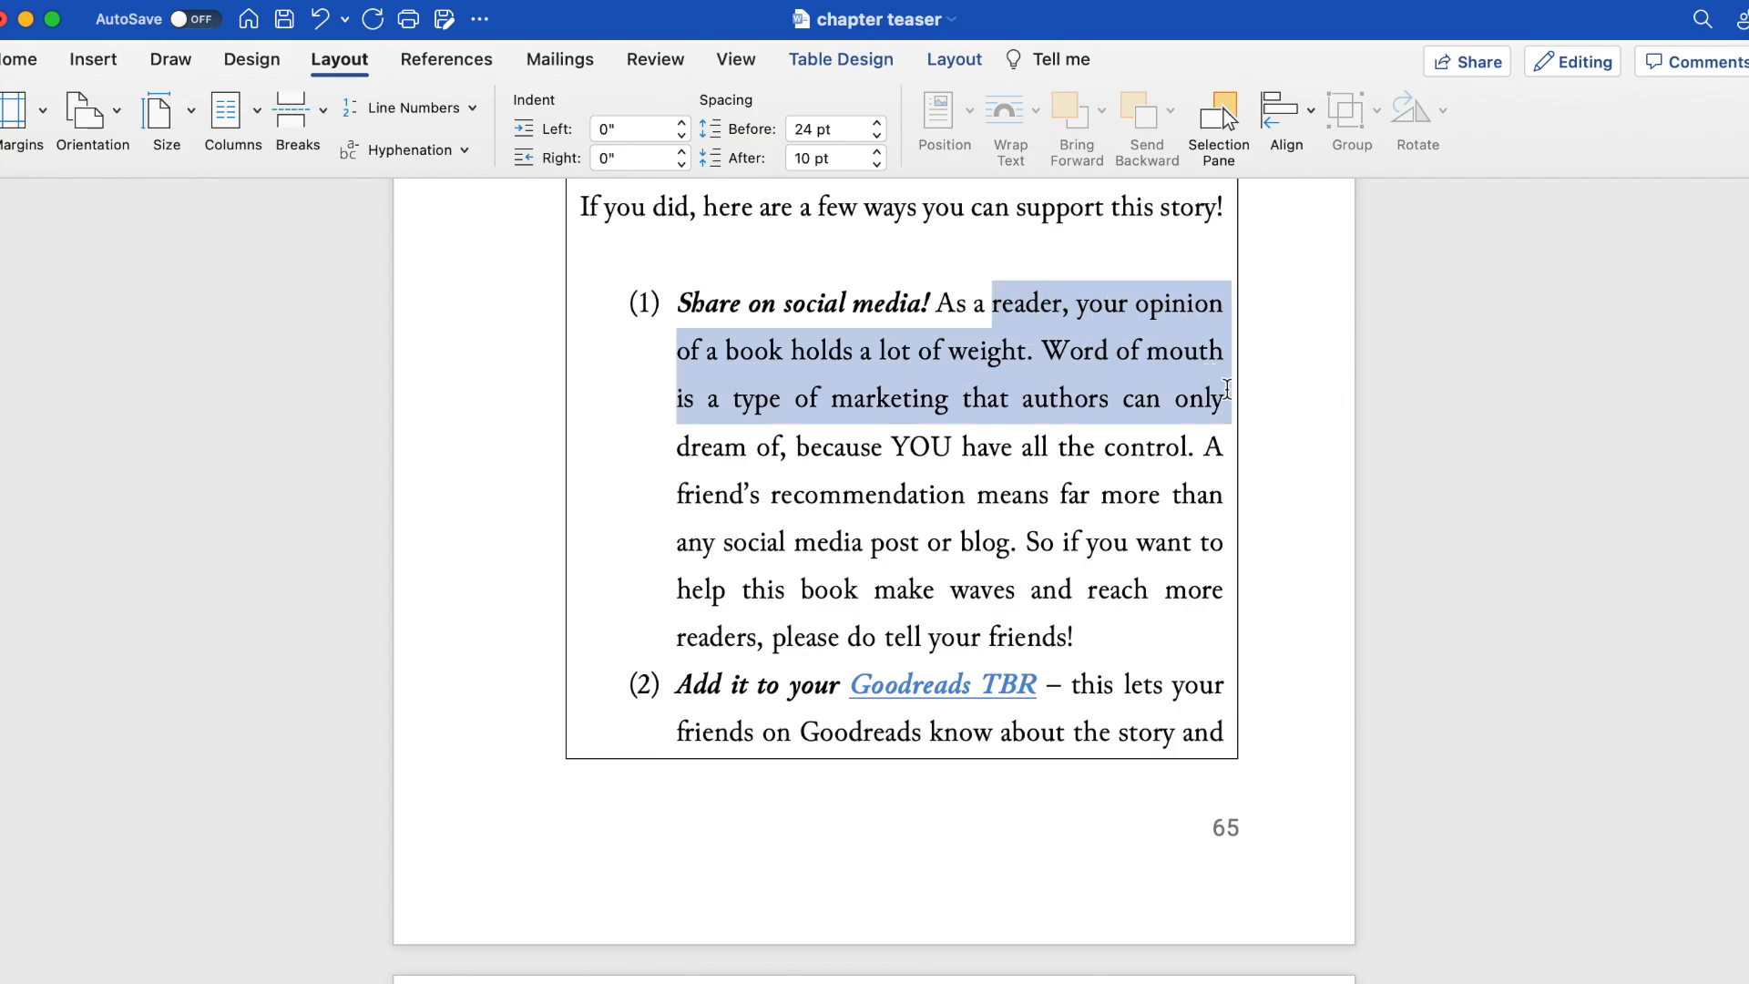
drag(1229, 389, 1208, 643)
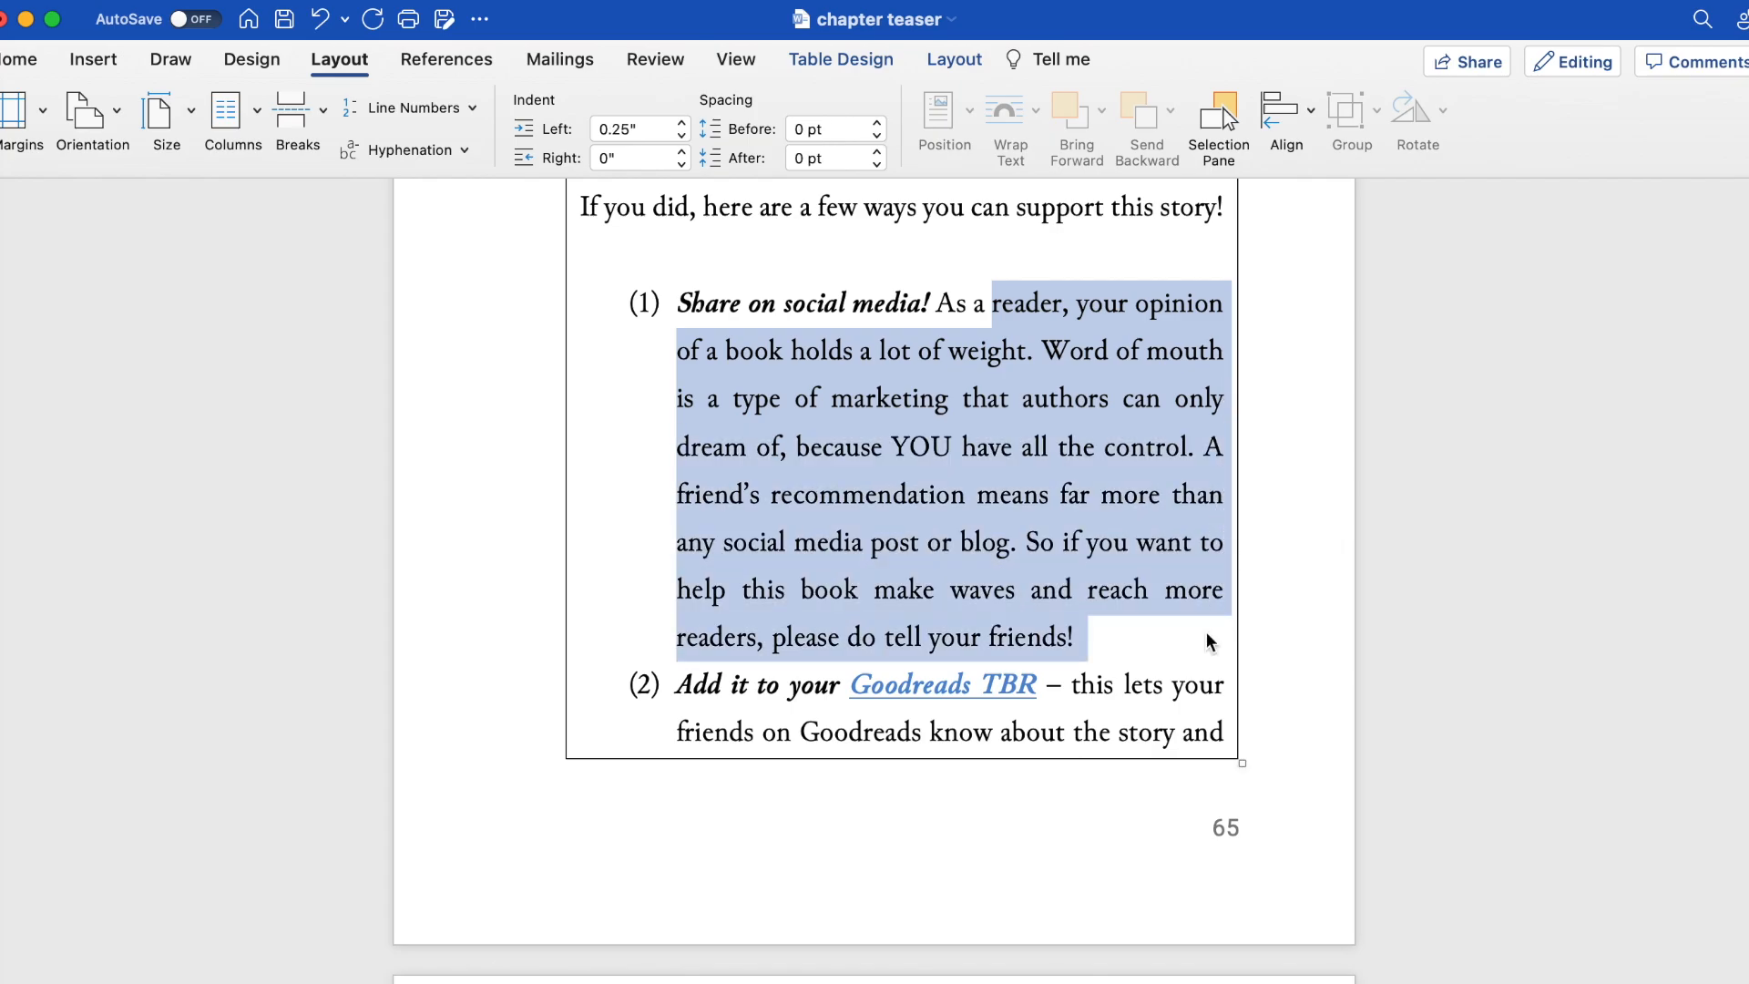
scroll(1209, 638, down, 3)
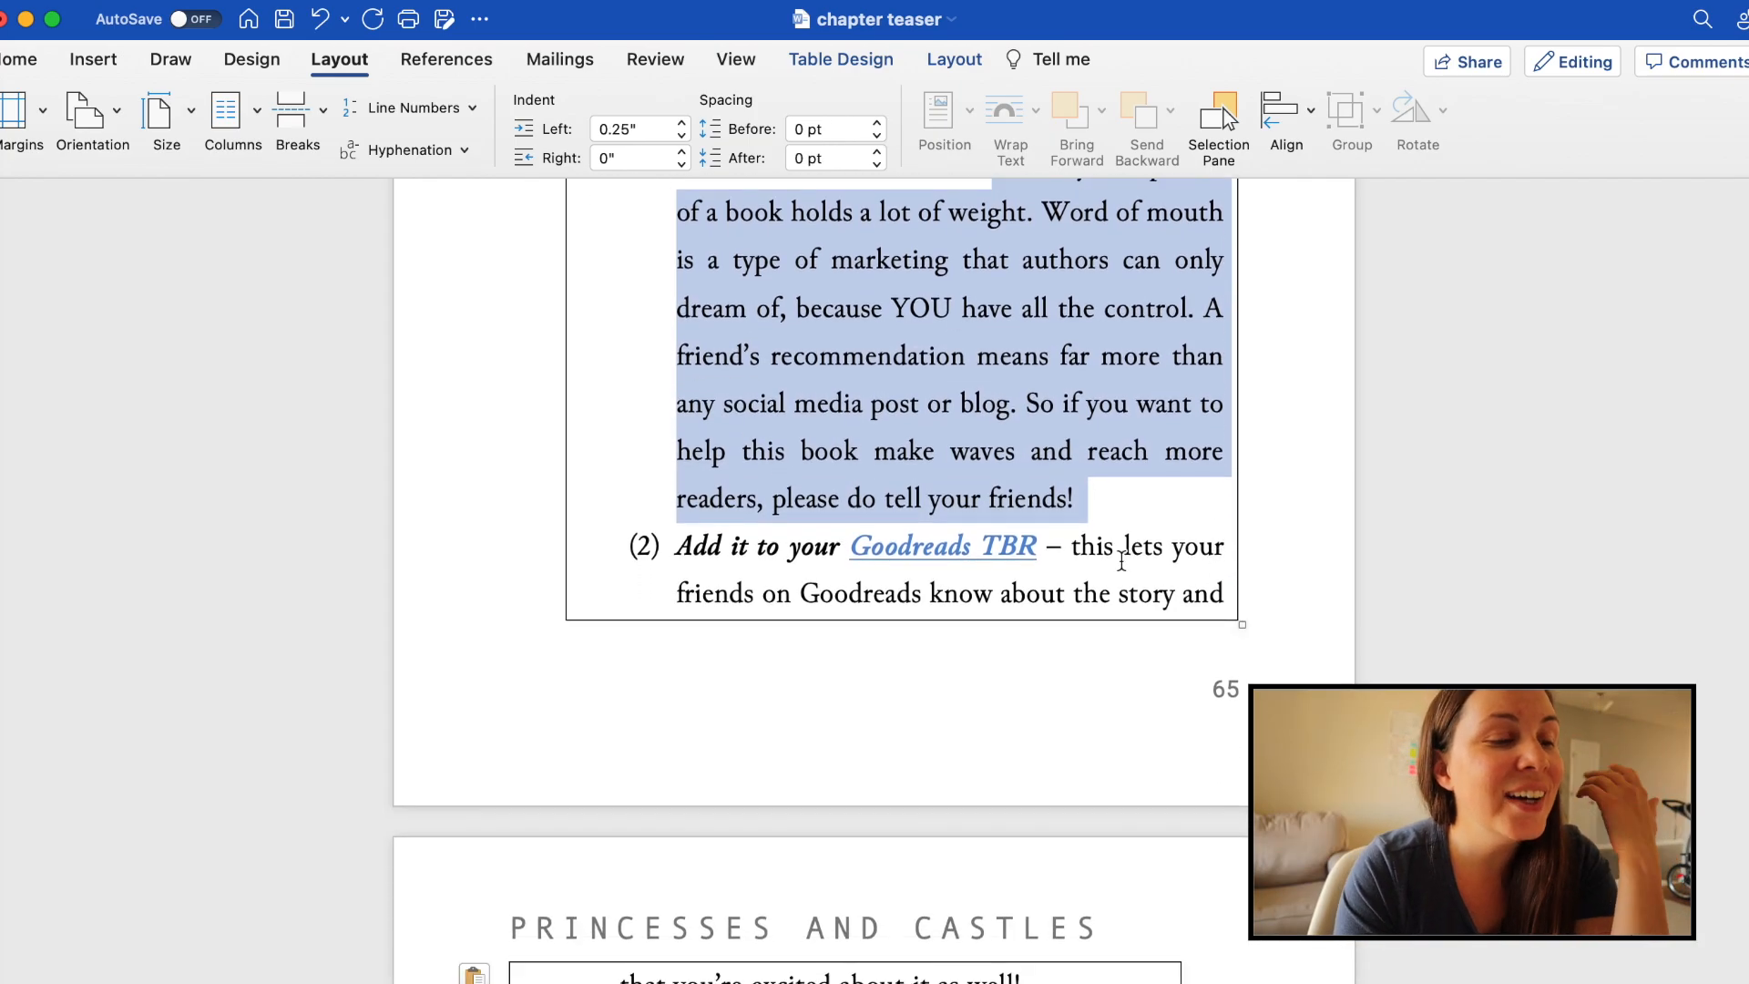
click(1124, 546)
drag(681, 547, 1149, 594)
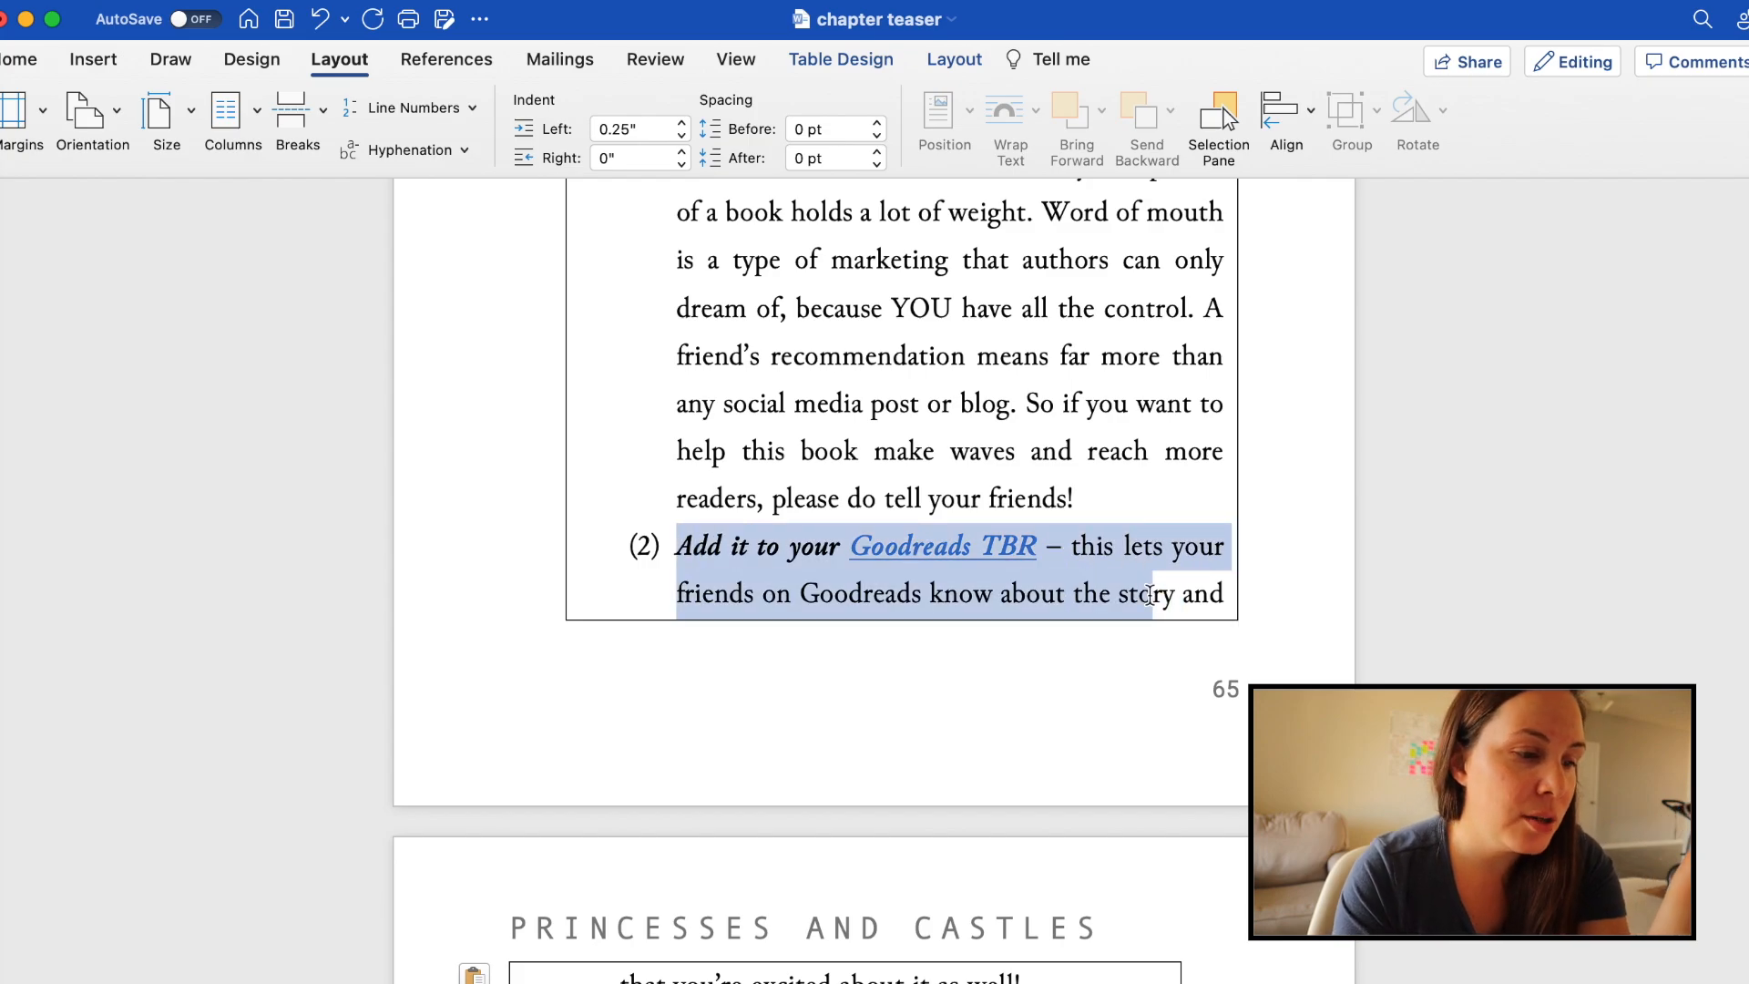
scroll(1150, 601, down, 1)
scroll(1150, 601, down, 3)
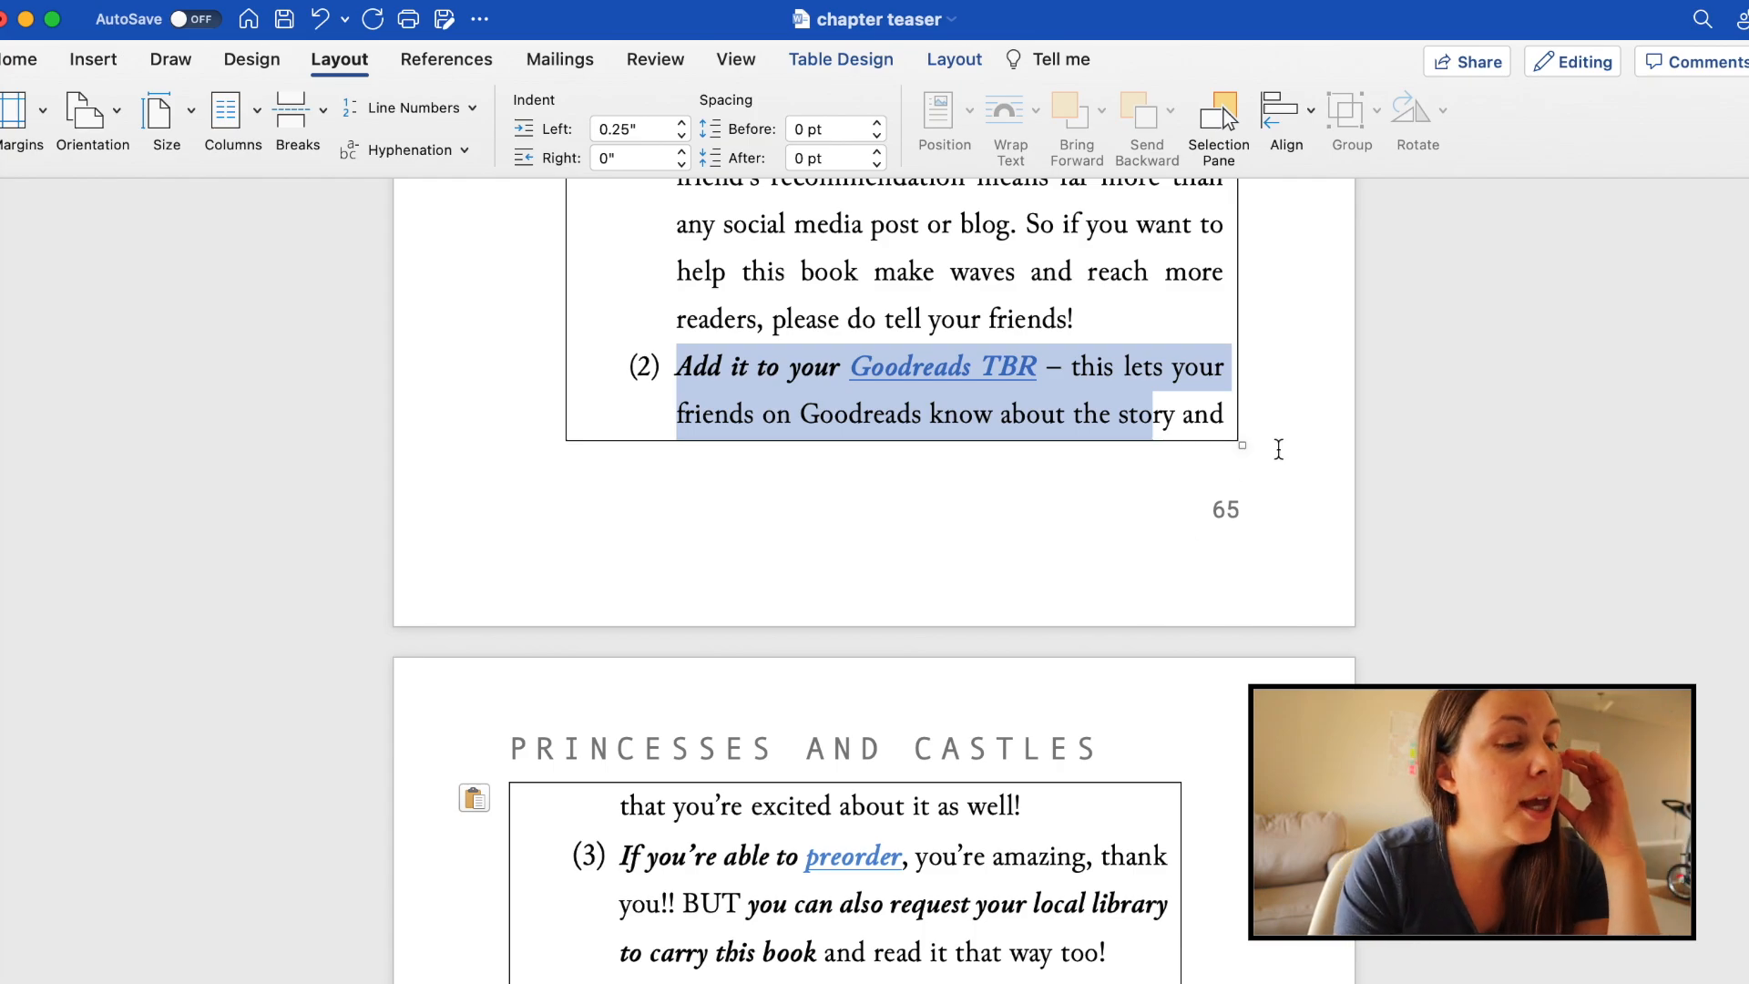
scroll(1278, 449, down, 6)
scroll(1278, 449, down, 4)
drag(647, 312, 1076, 395)
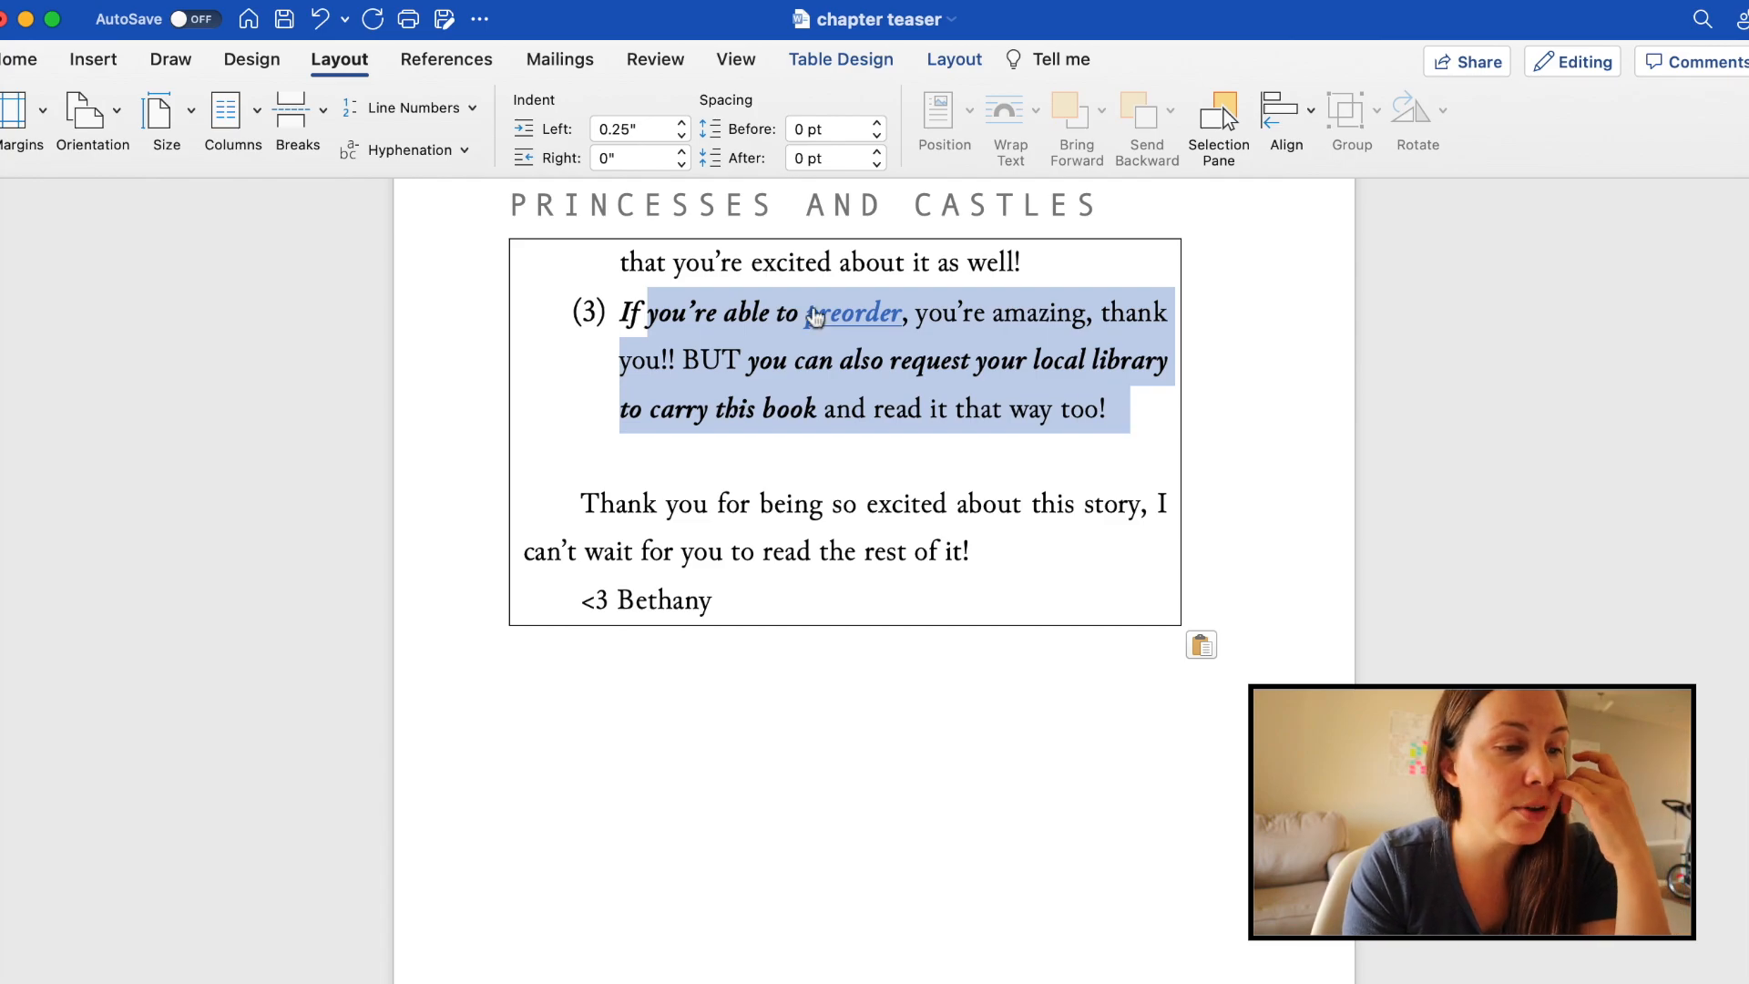
click(842, 319)
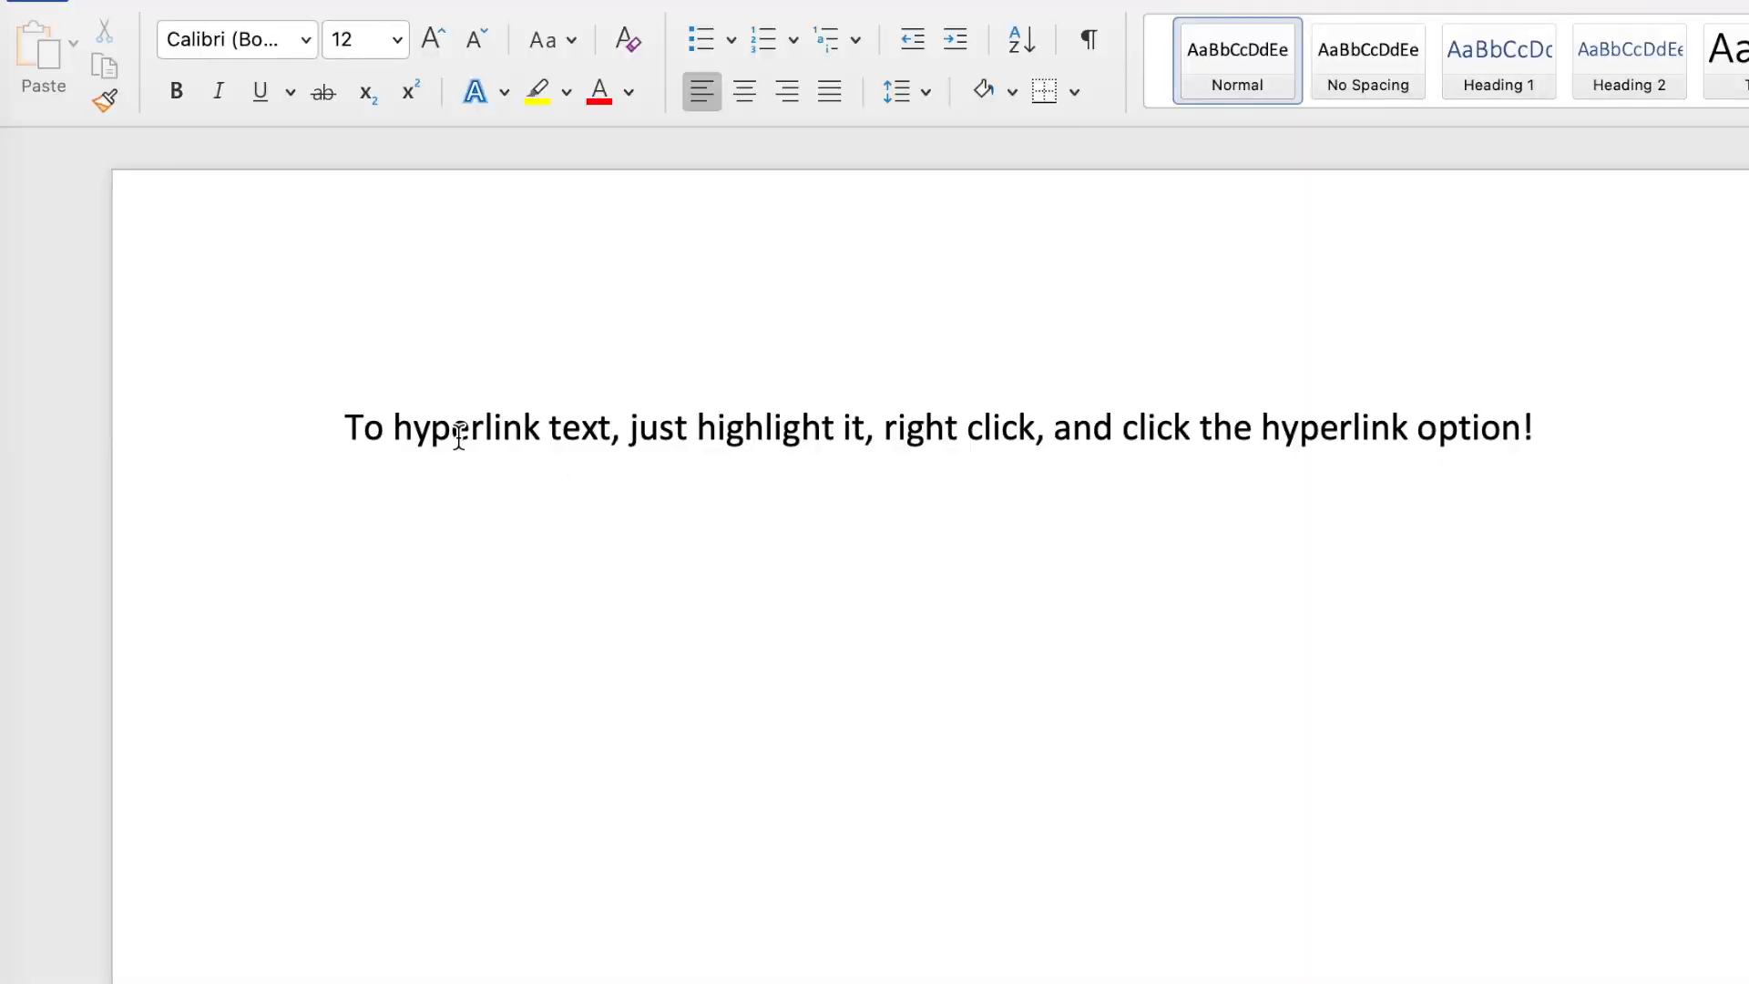
- In the sample document, hyperlink "highlight it," with the address "add your URL here!" and the display text "prettier name for it"
drag(690, 425, 882, 425)
right_click(856, 430)
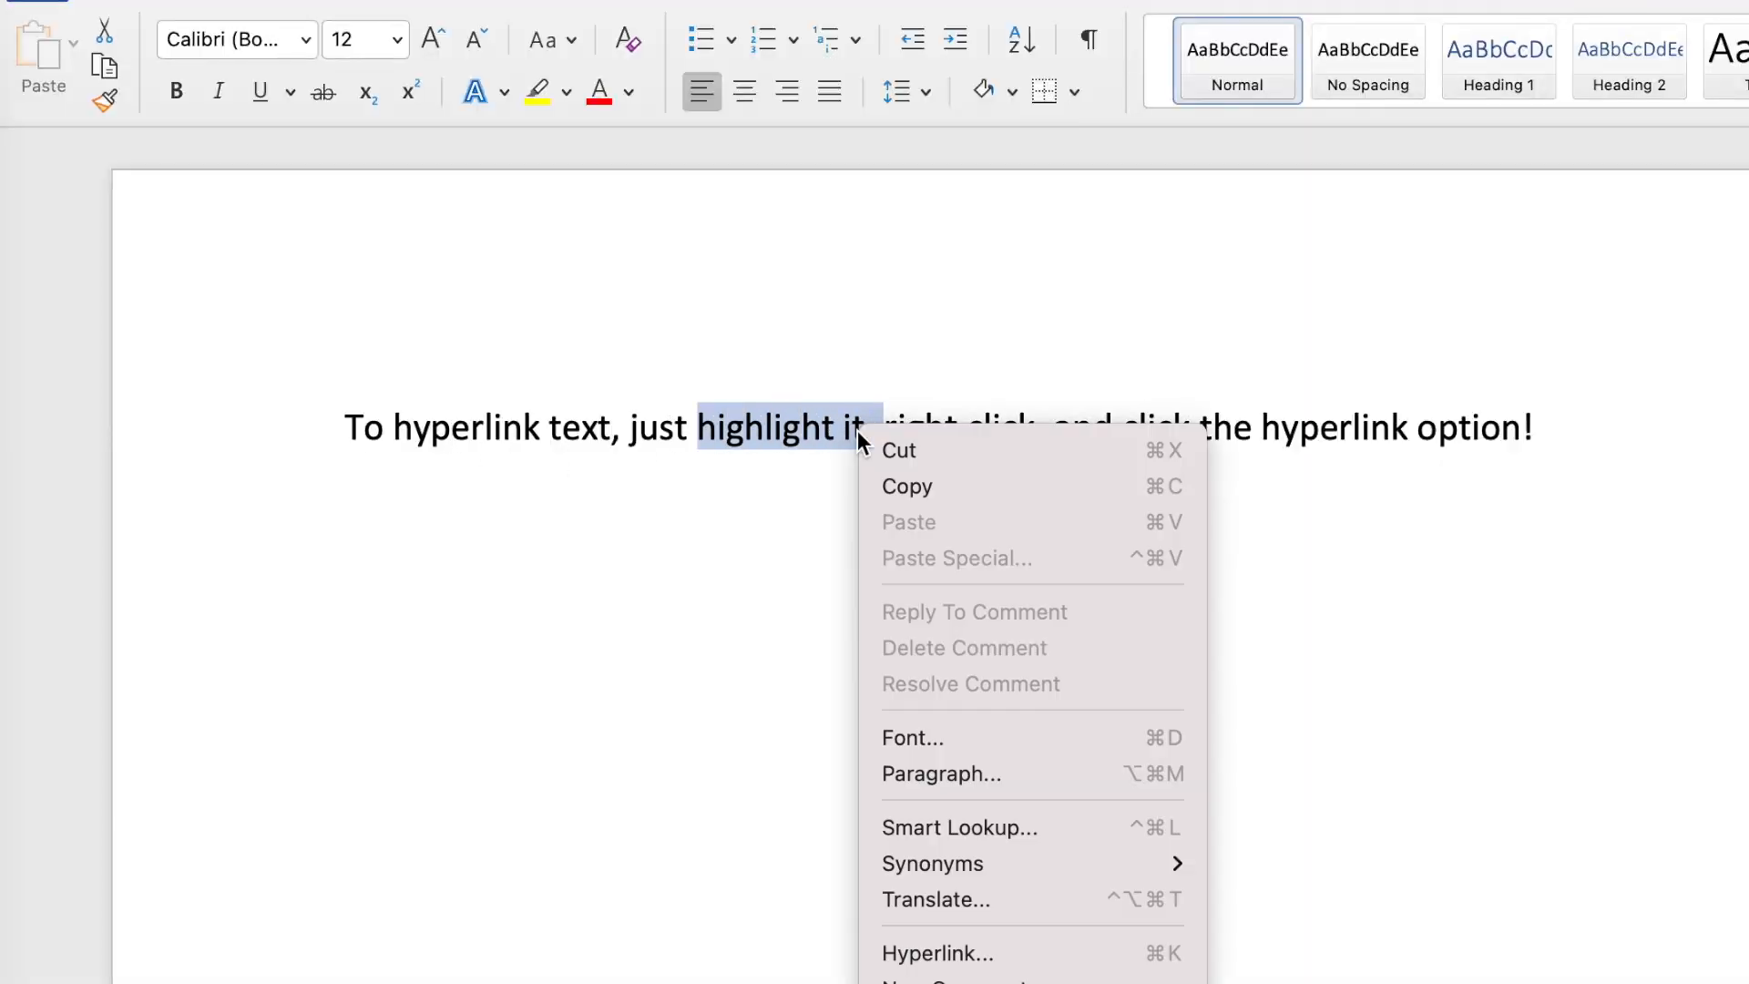
click(991, 957)
text(add yo)
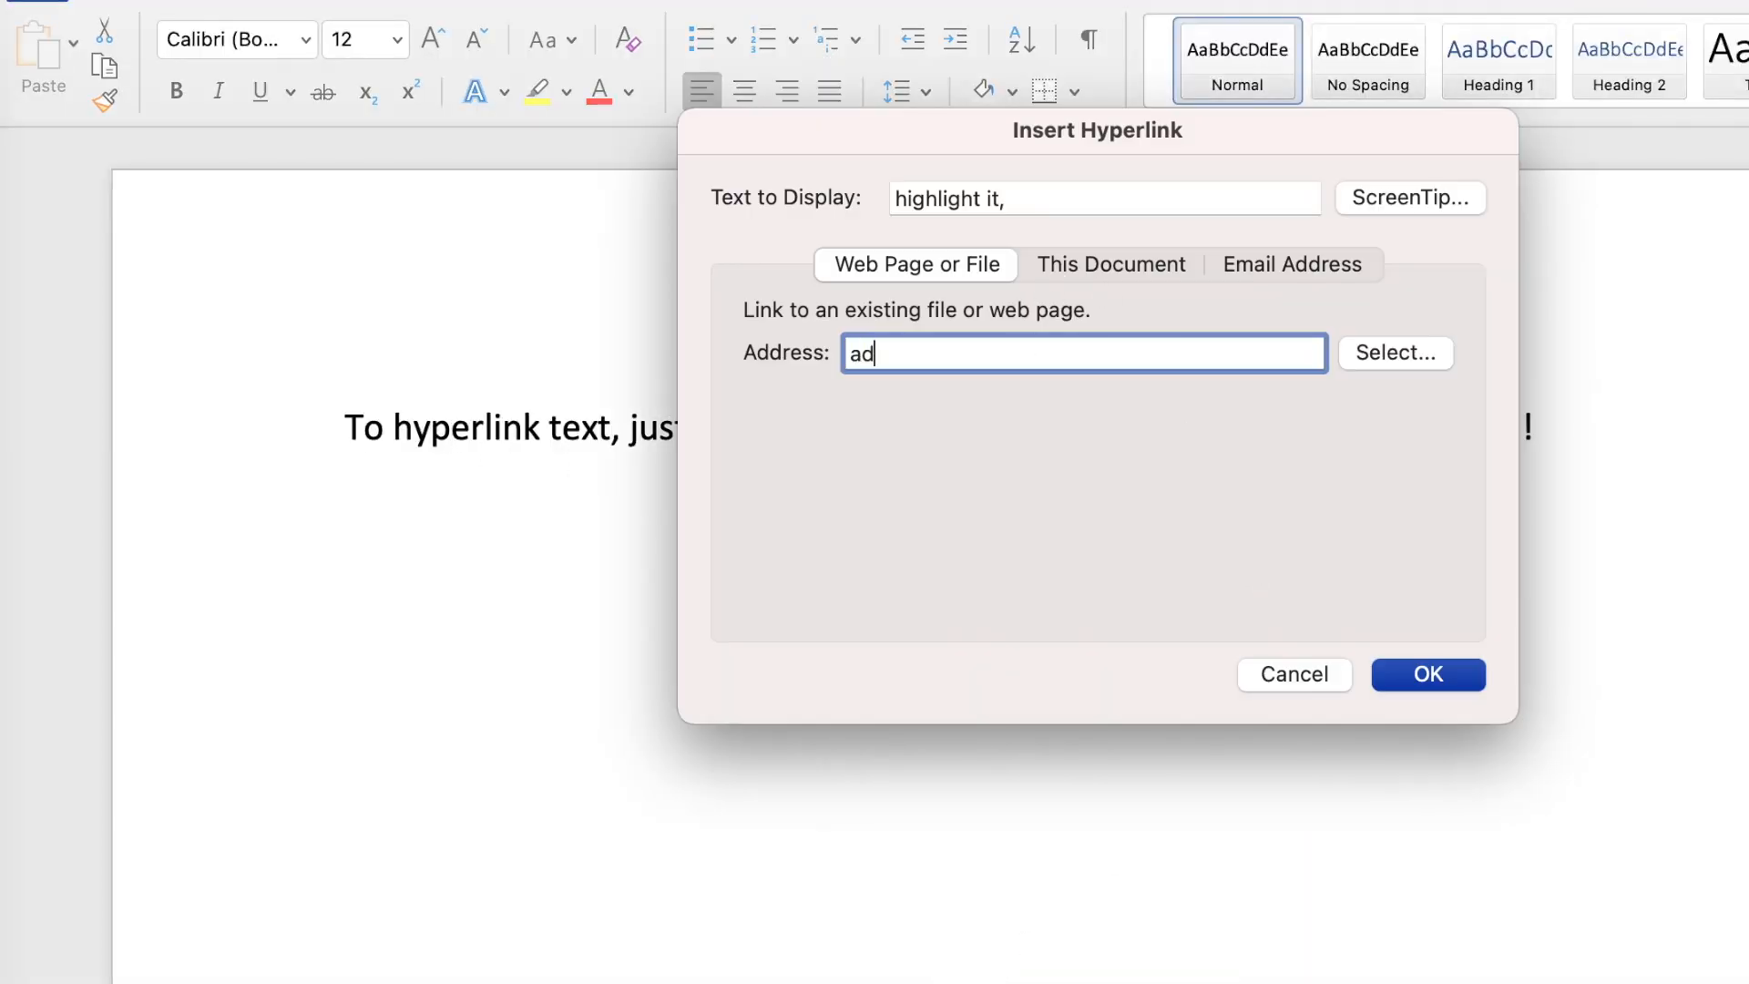
text(ur URL here!)
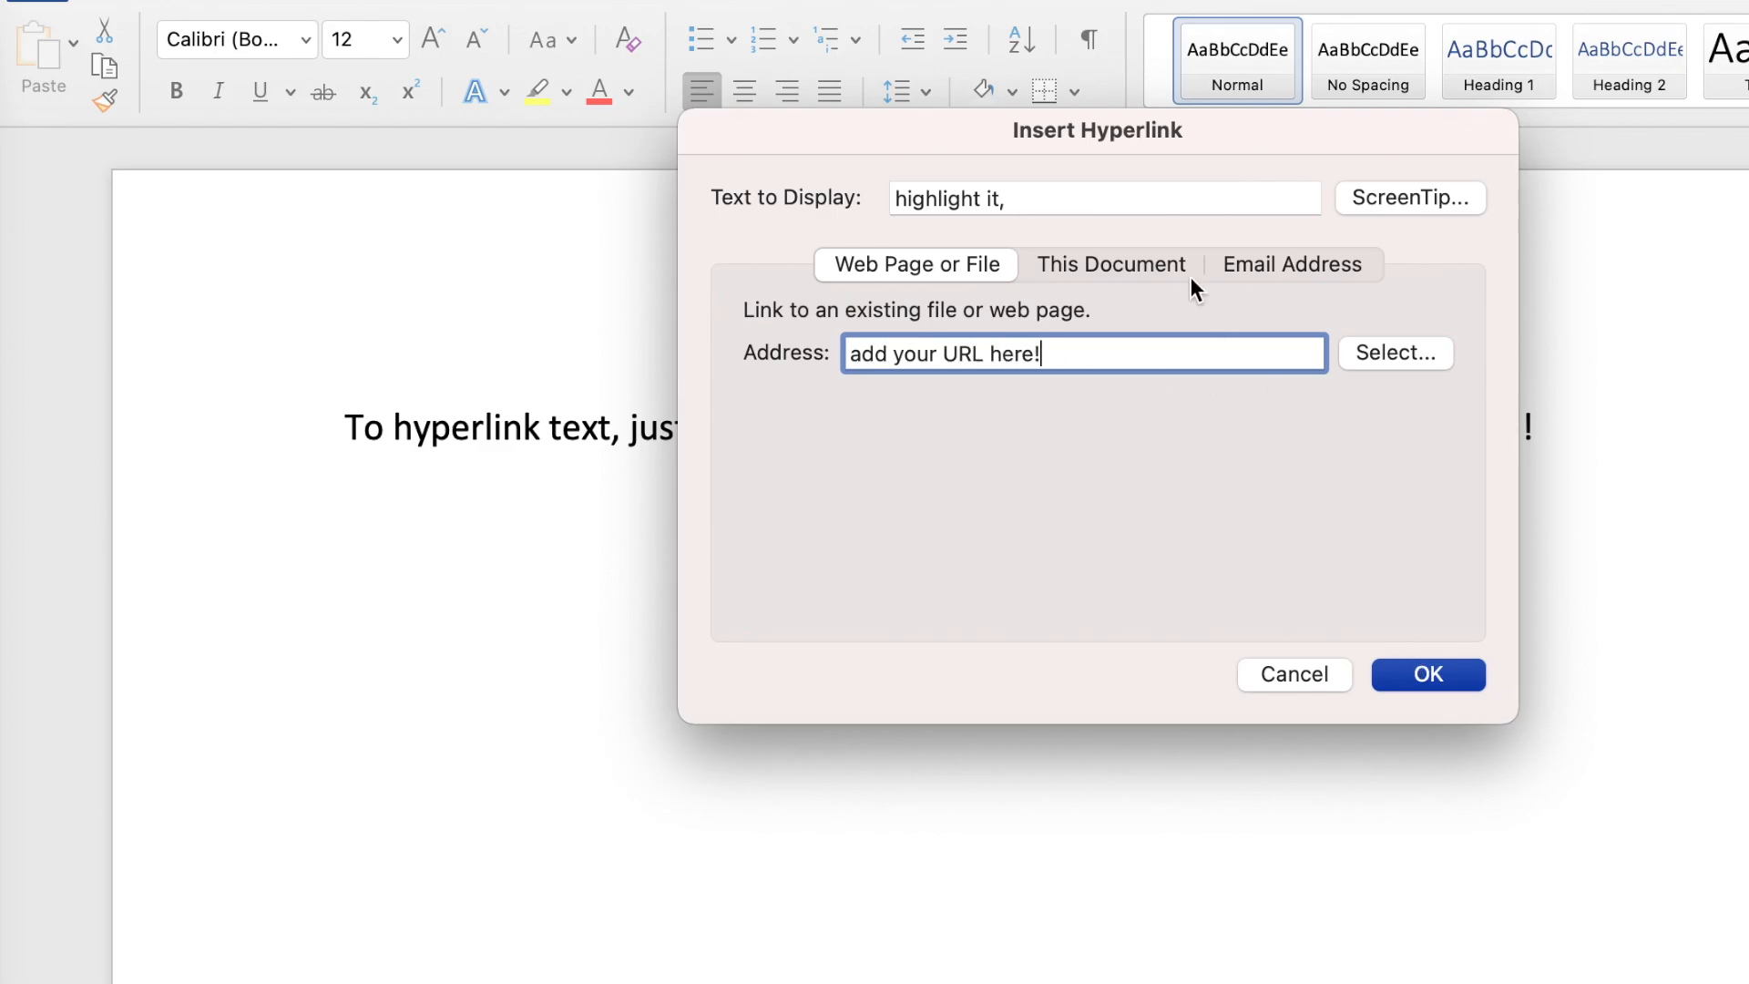
key(shift+Tab)
text(prettier name for it)
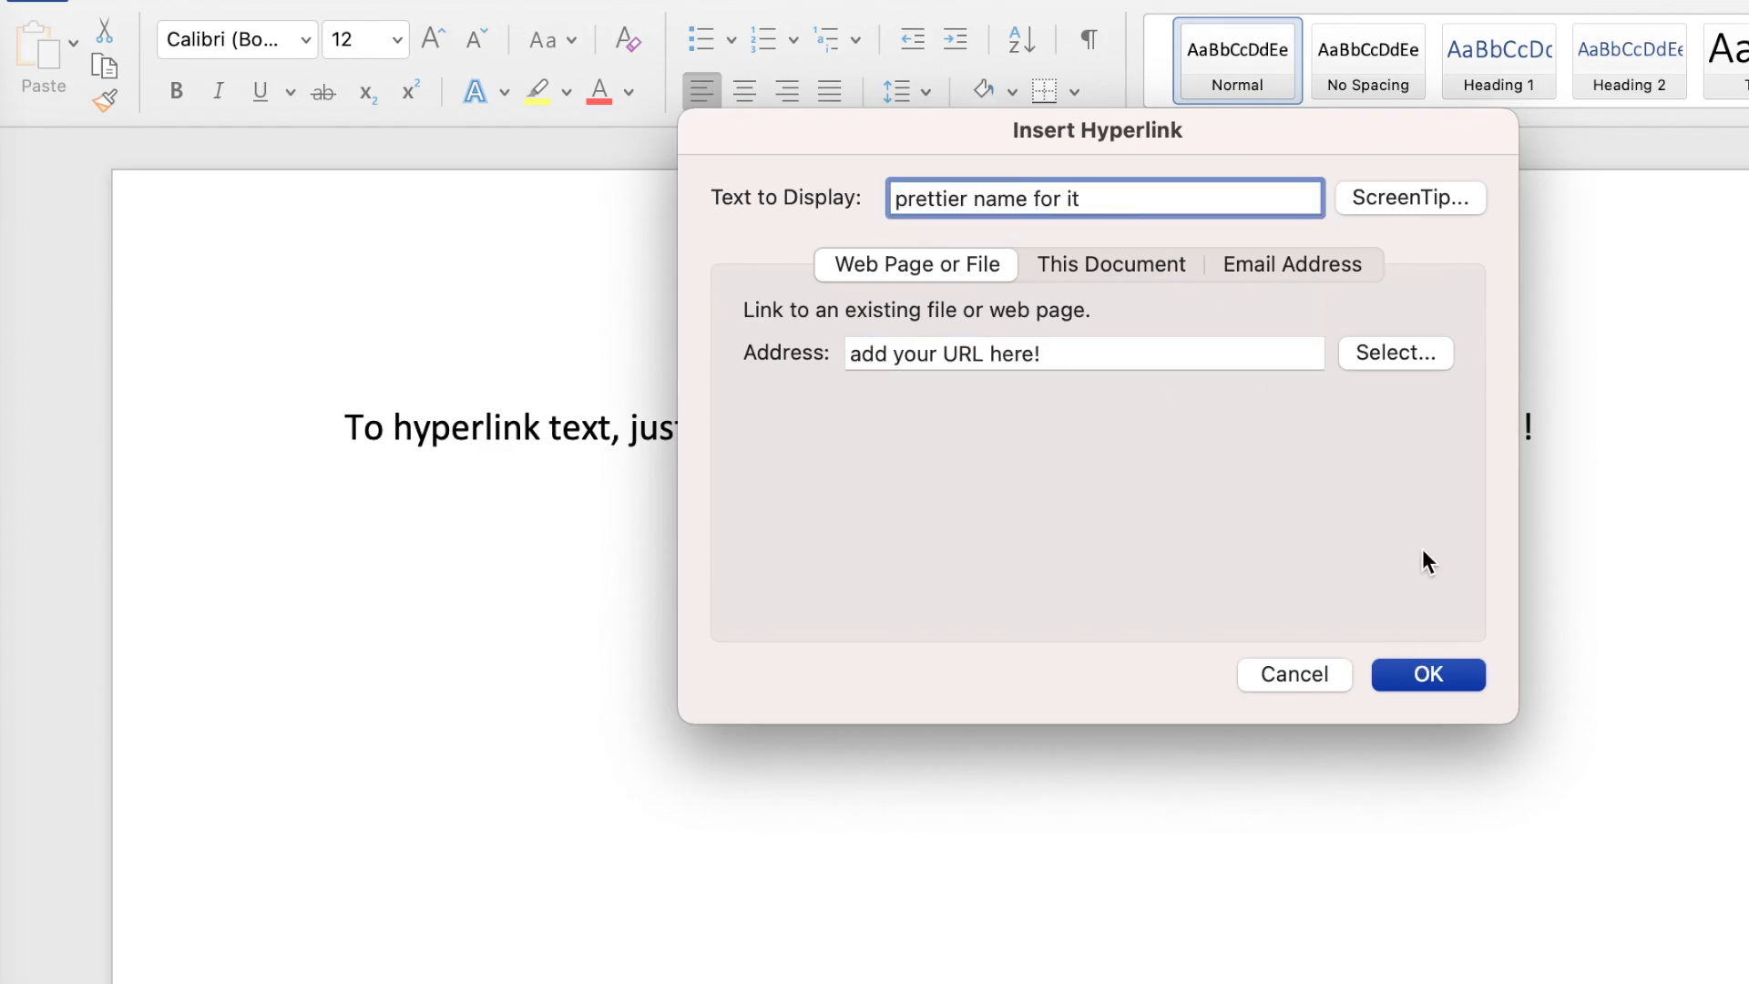
click(1428, 674)
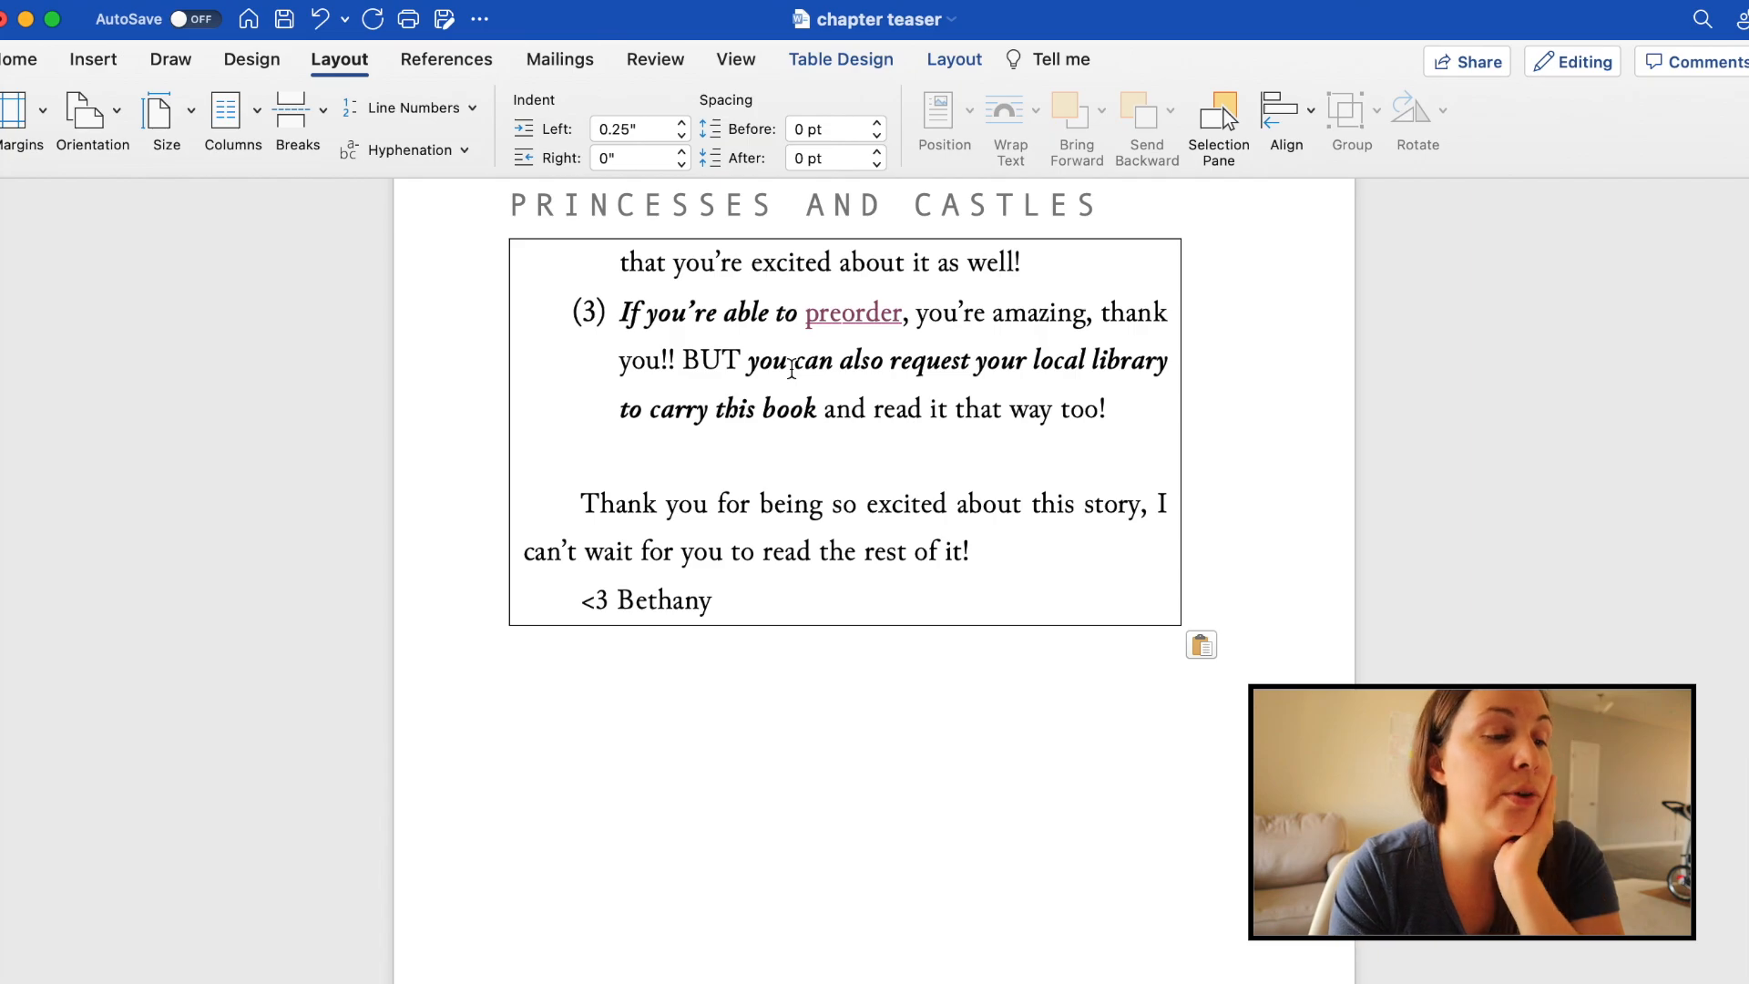
drag(745, 362, 1149, 428)
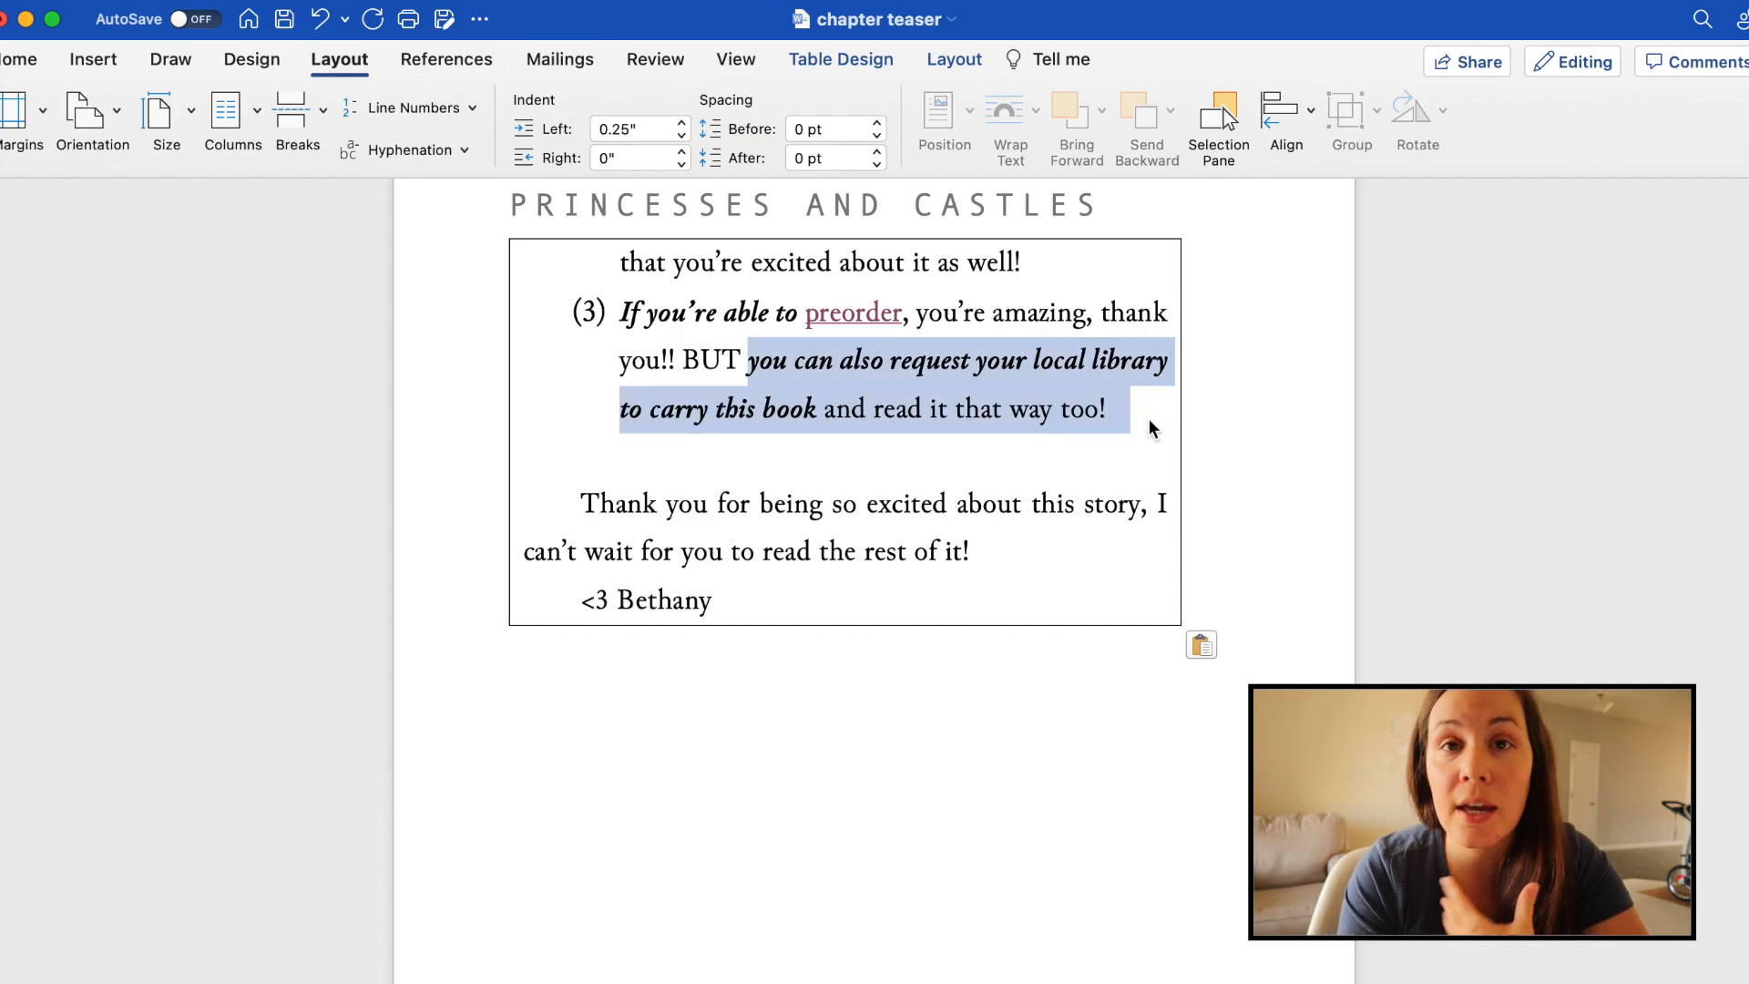
drag(765, 463, 859, 598)
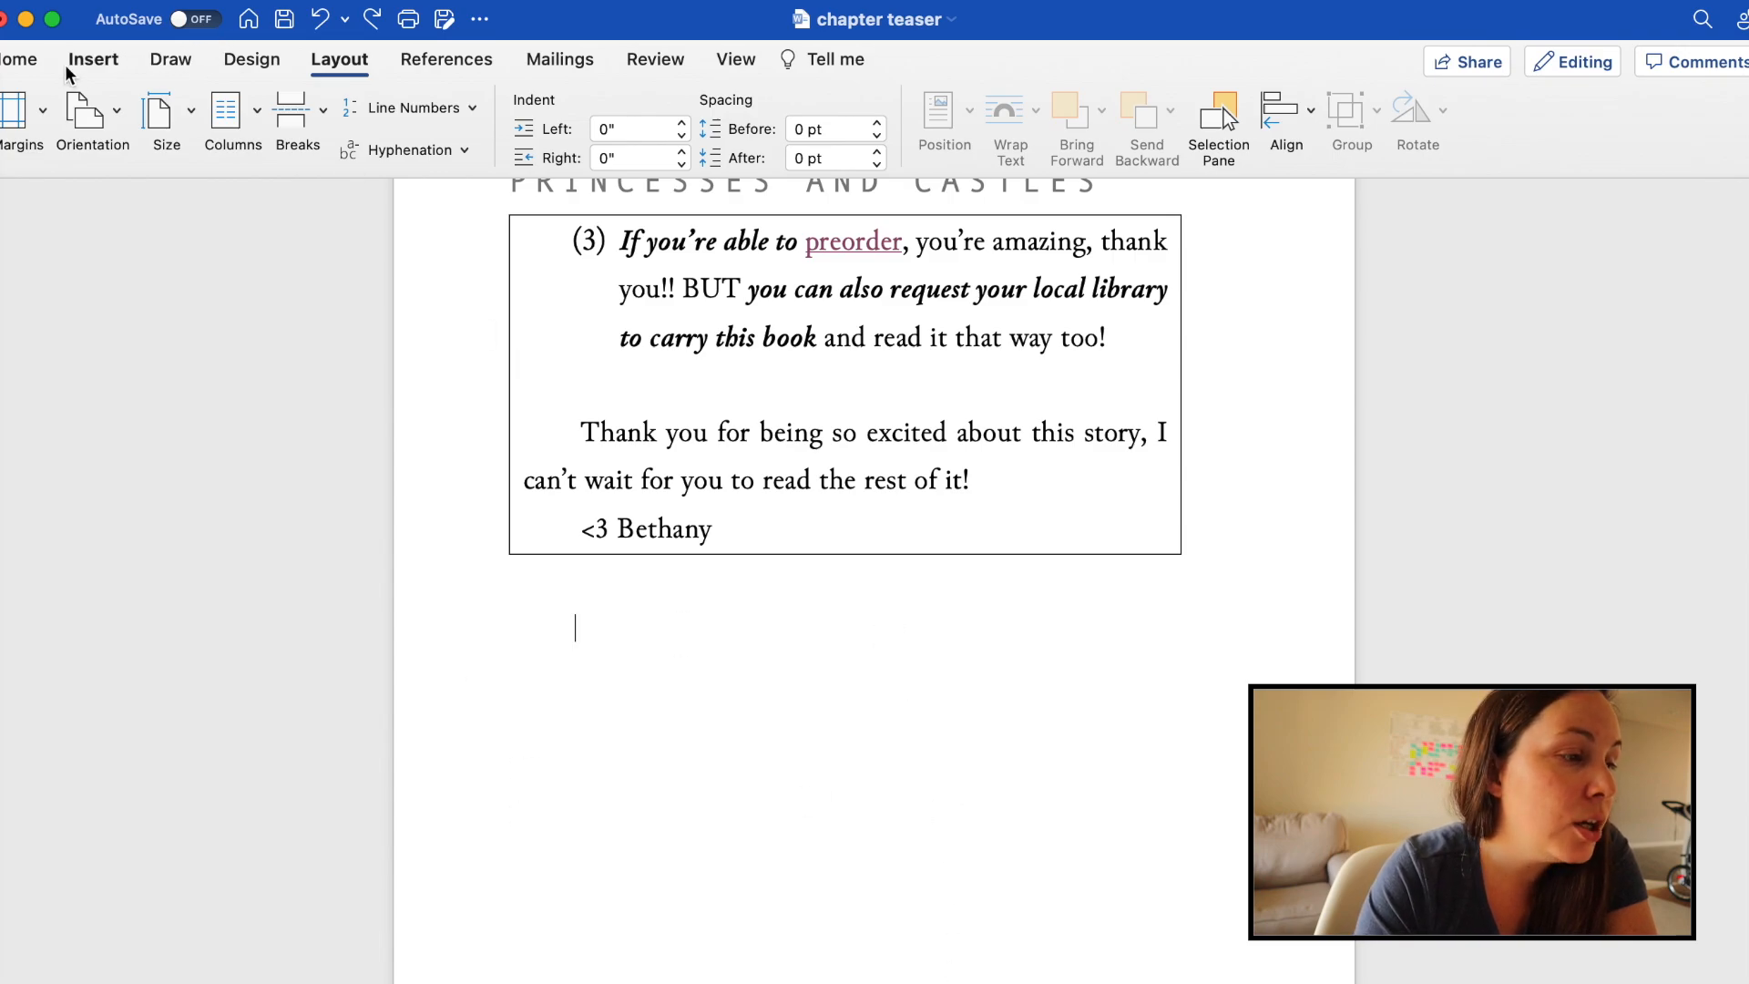
- Insert a single-cell table below the thank-you box and paste the "Want to keep reading?" preorder text and links into it
click(81, 71)
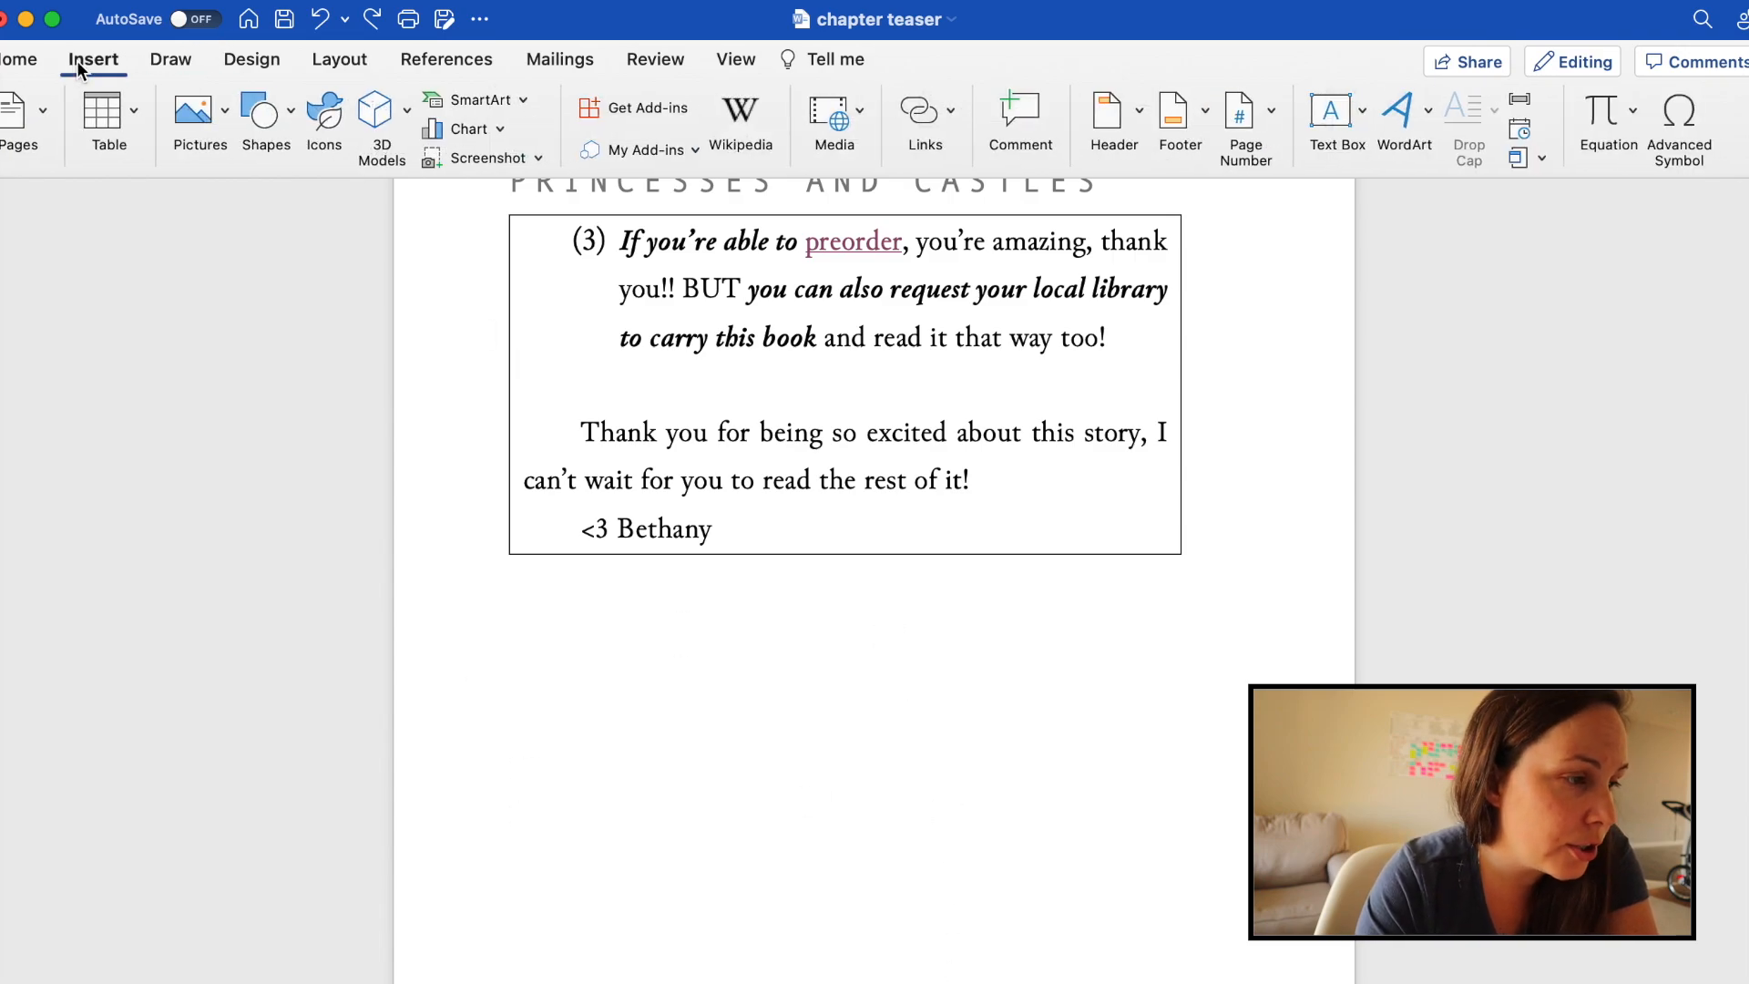
click(133, 115)
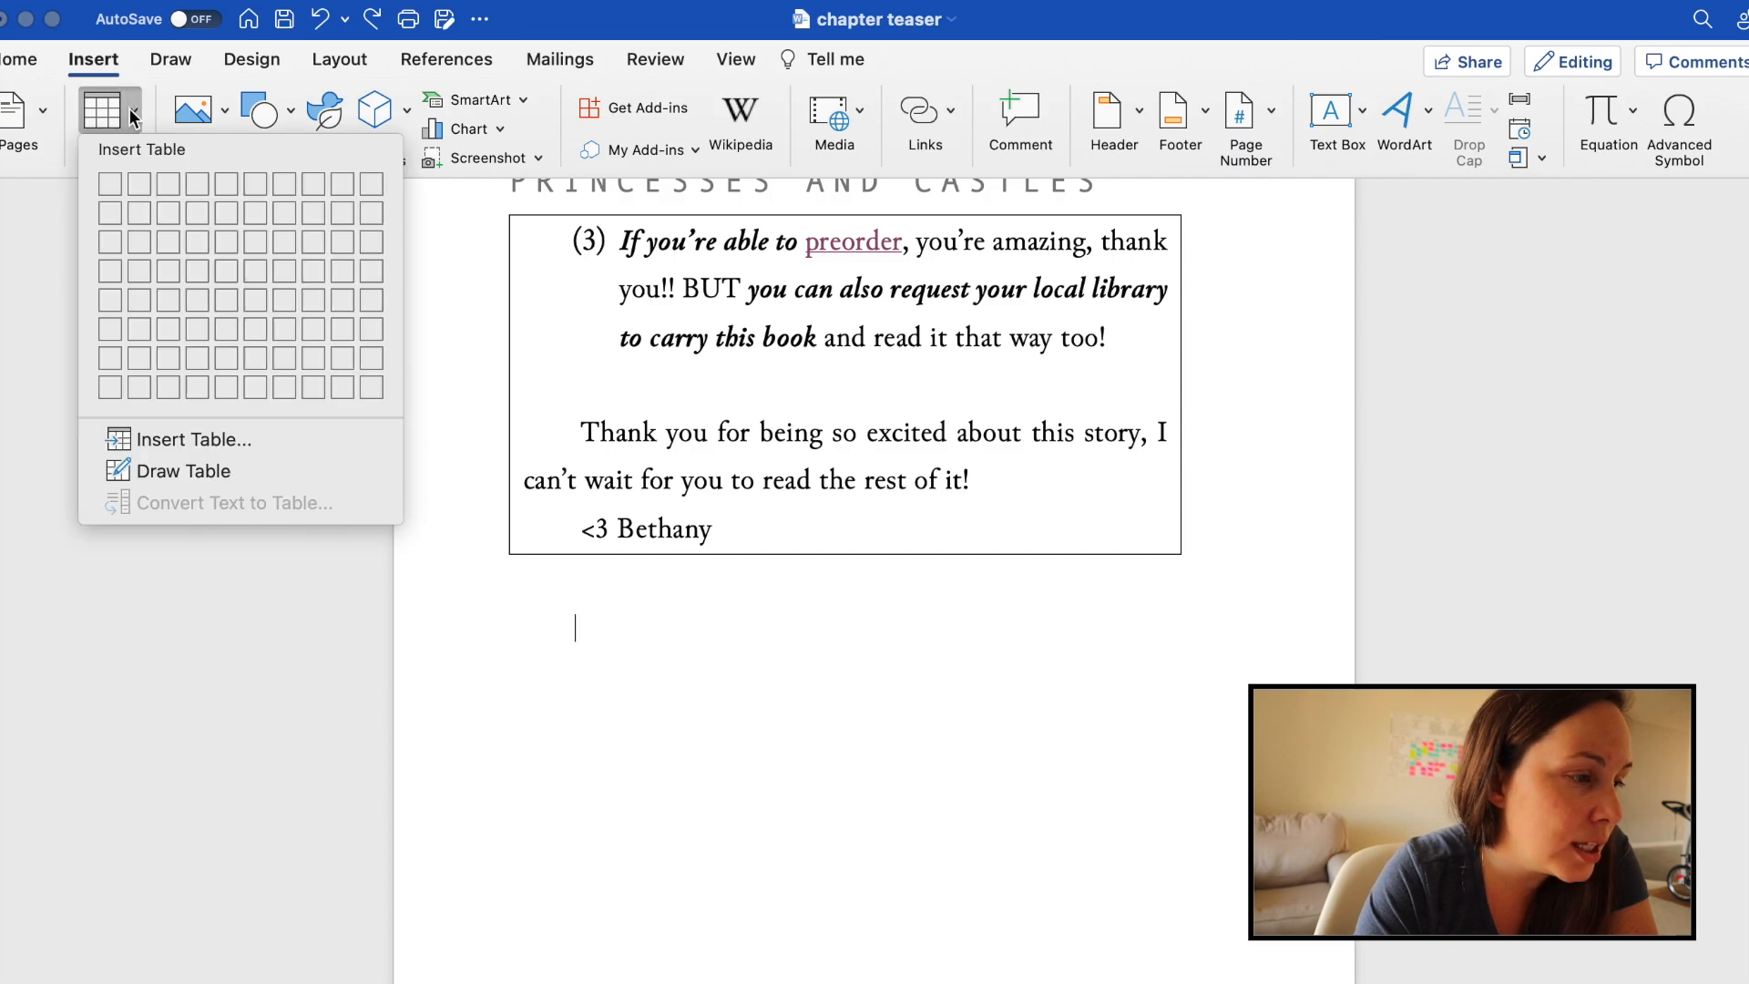
click(109, 185)
key(super+v)
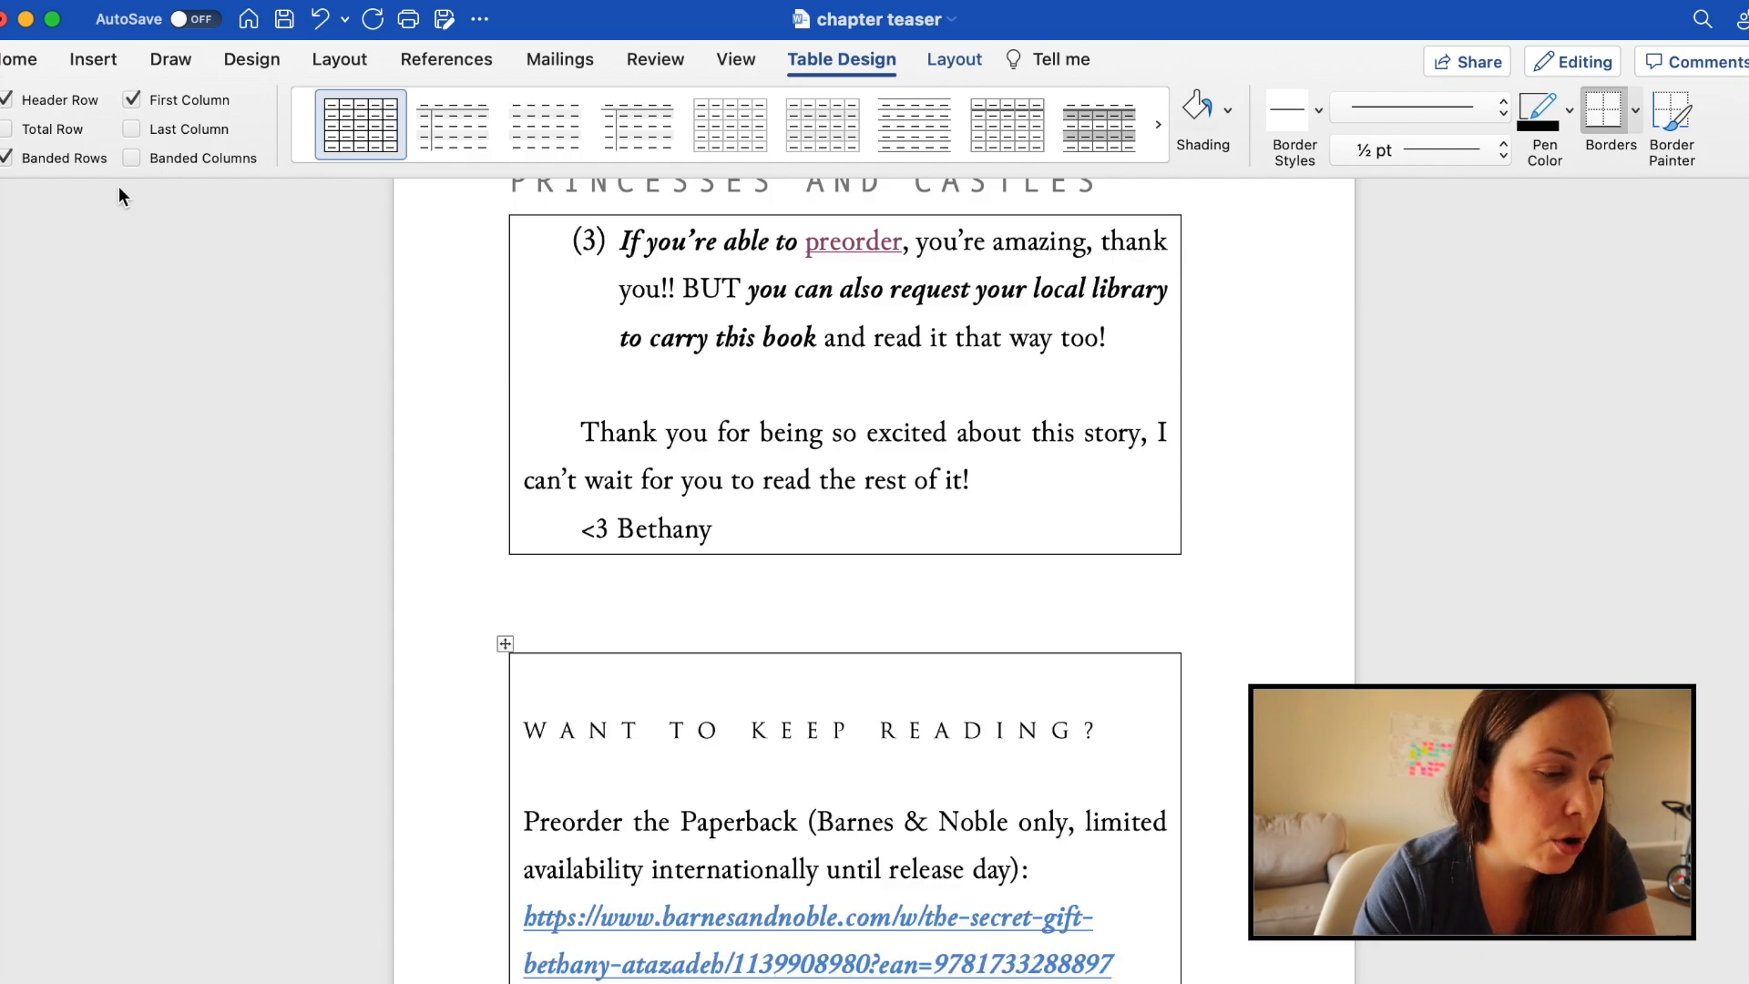
- Center the "Want to keep reading?" heading in the new preorder box
scroll(673, 729, down, 5)
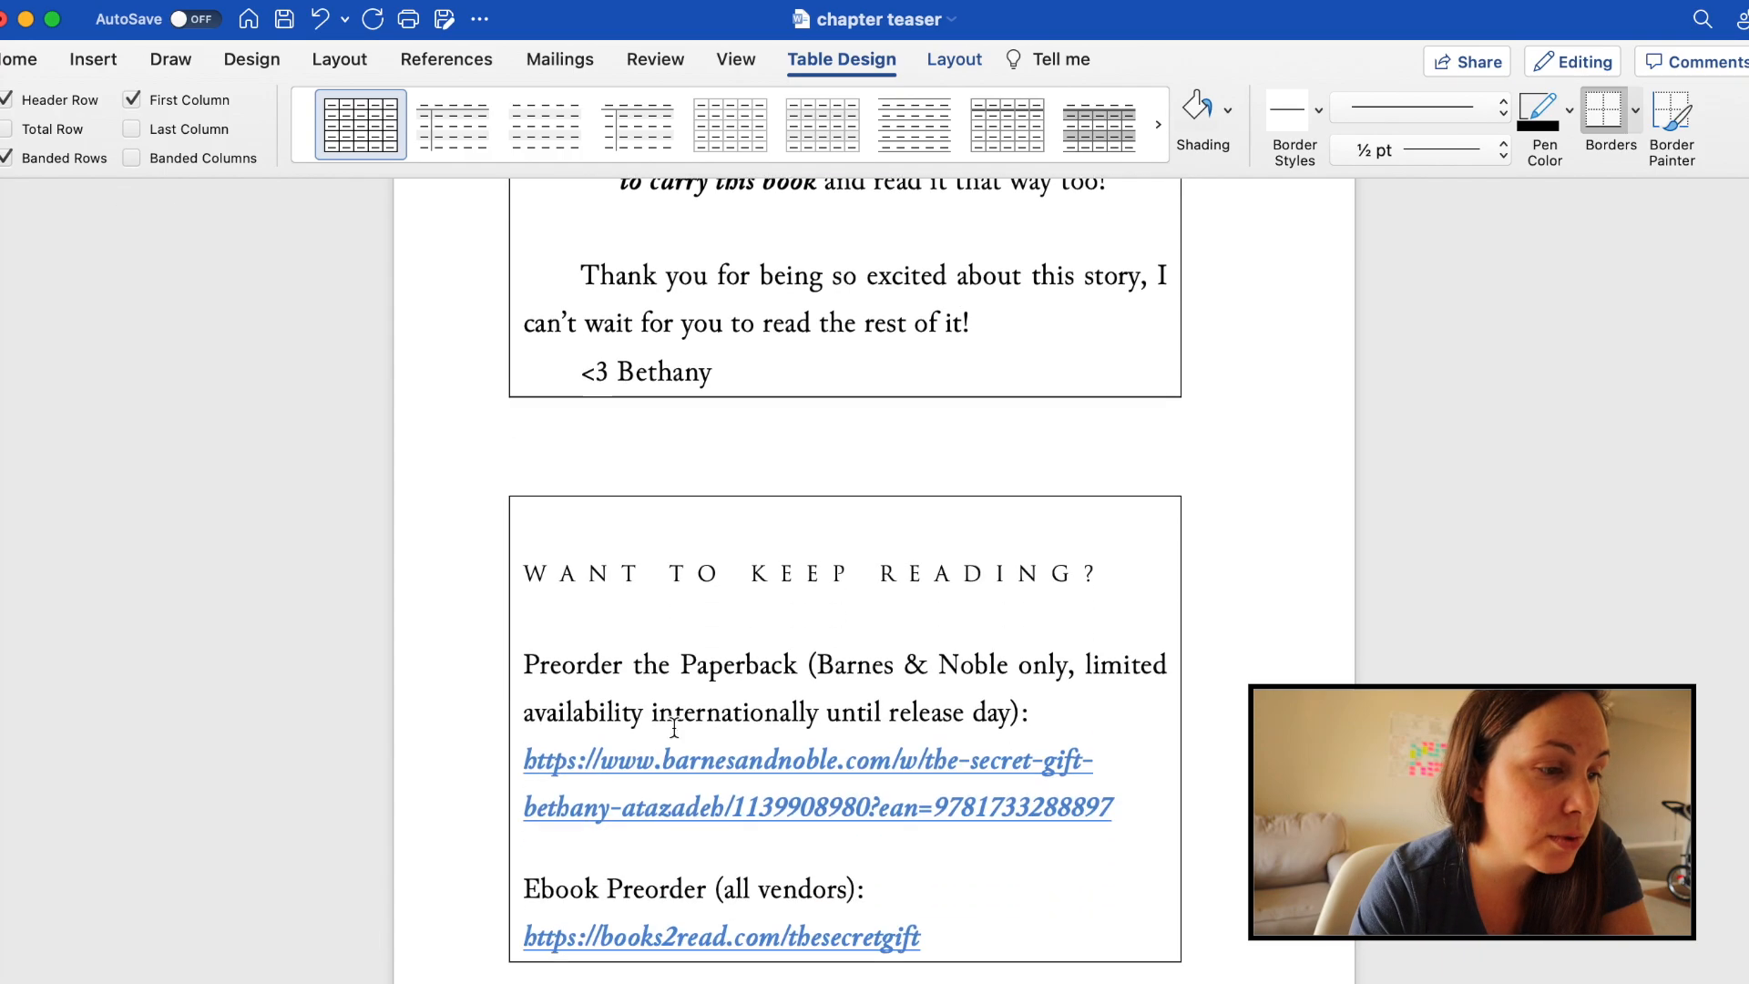
drag(988, 716, 534, 342)
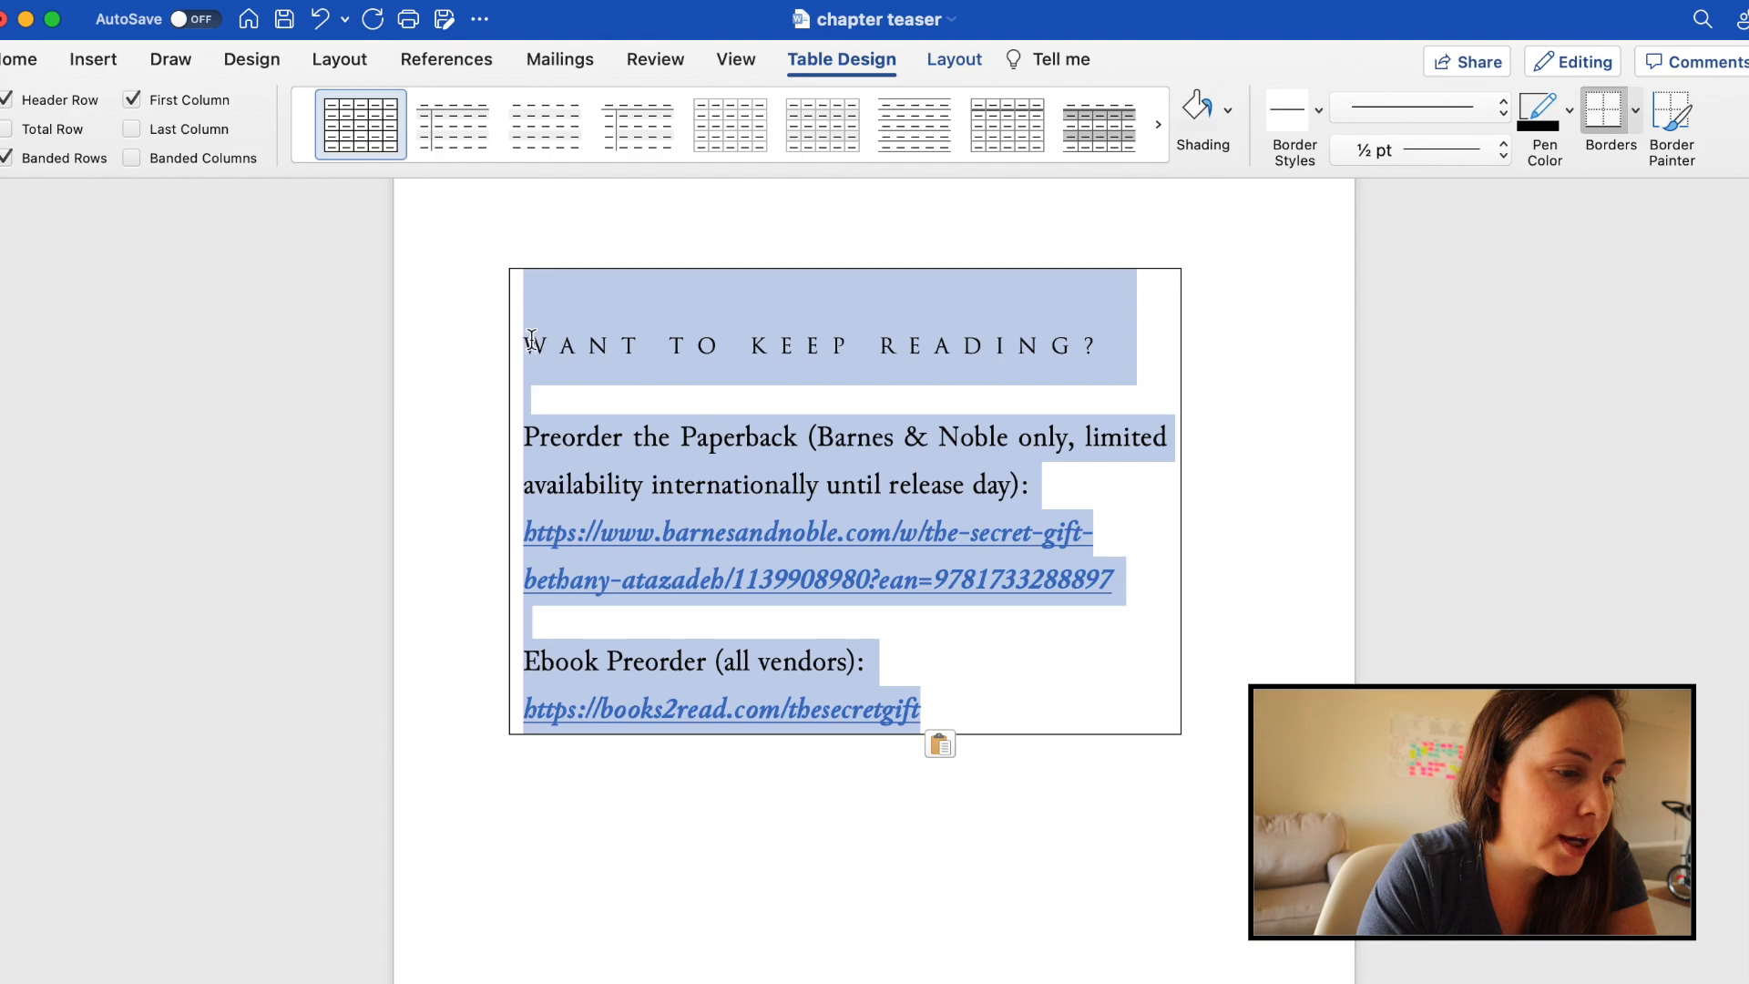
click(802, 346)
drag(1115, 326, 500, 258)
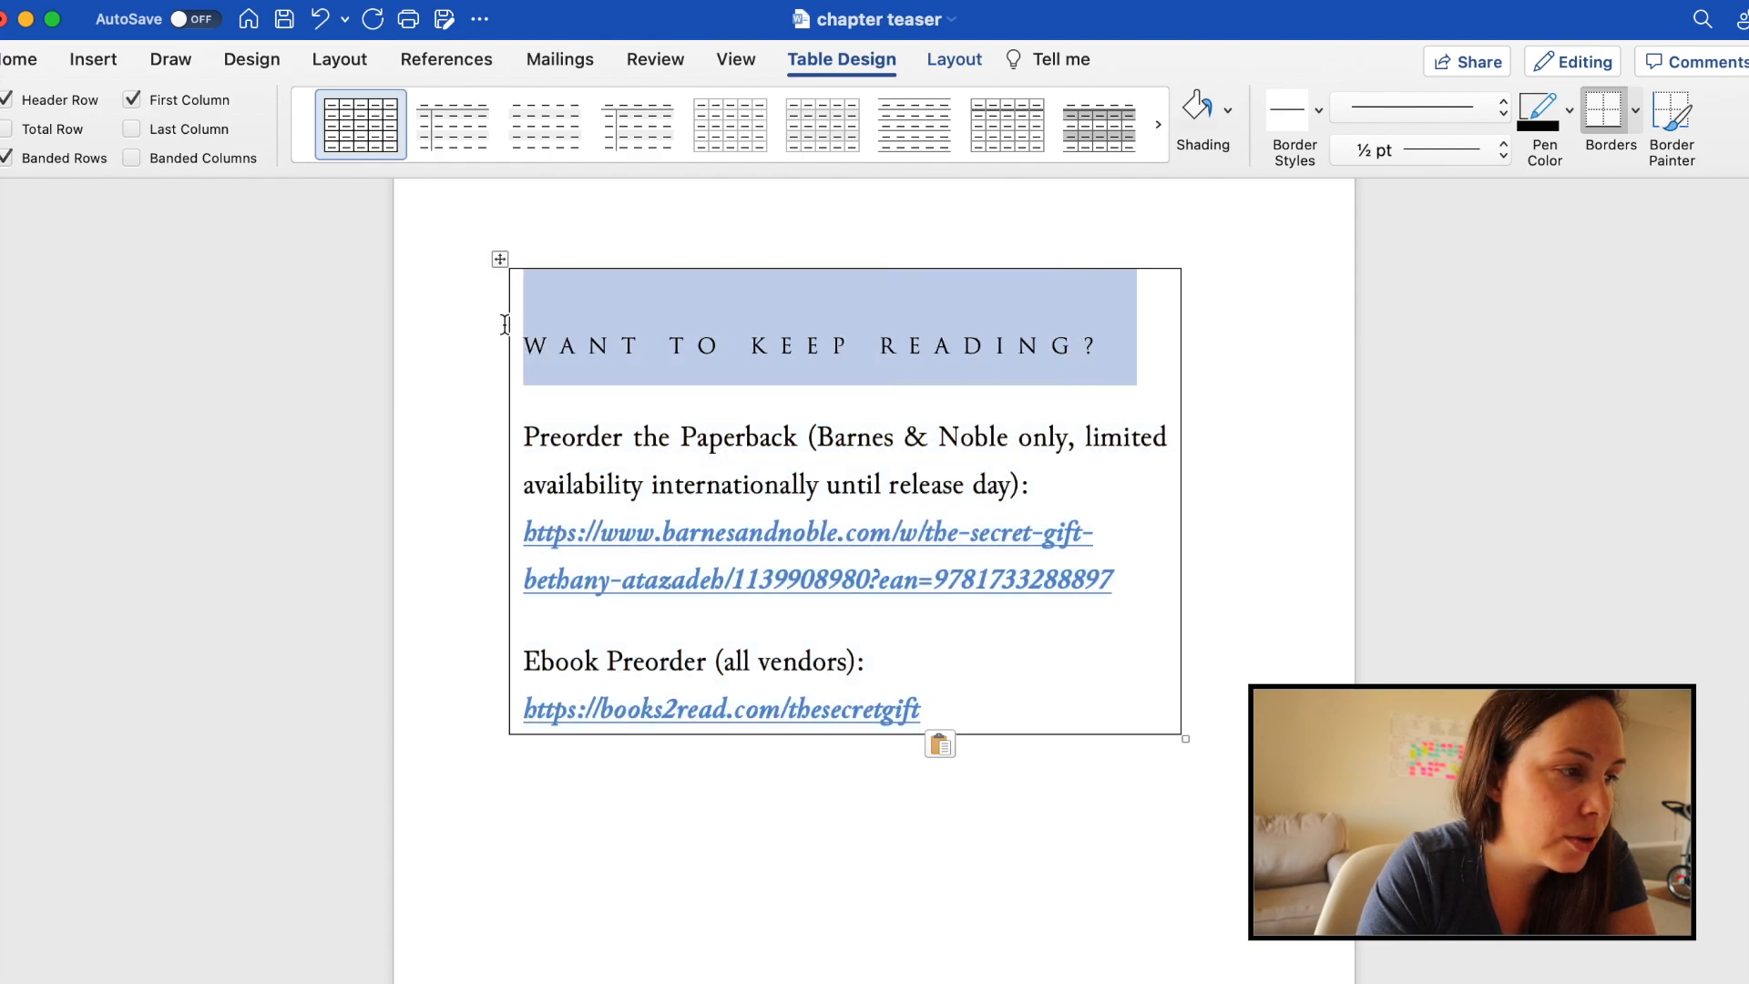
click(14, 61)
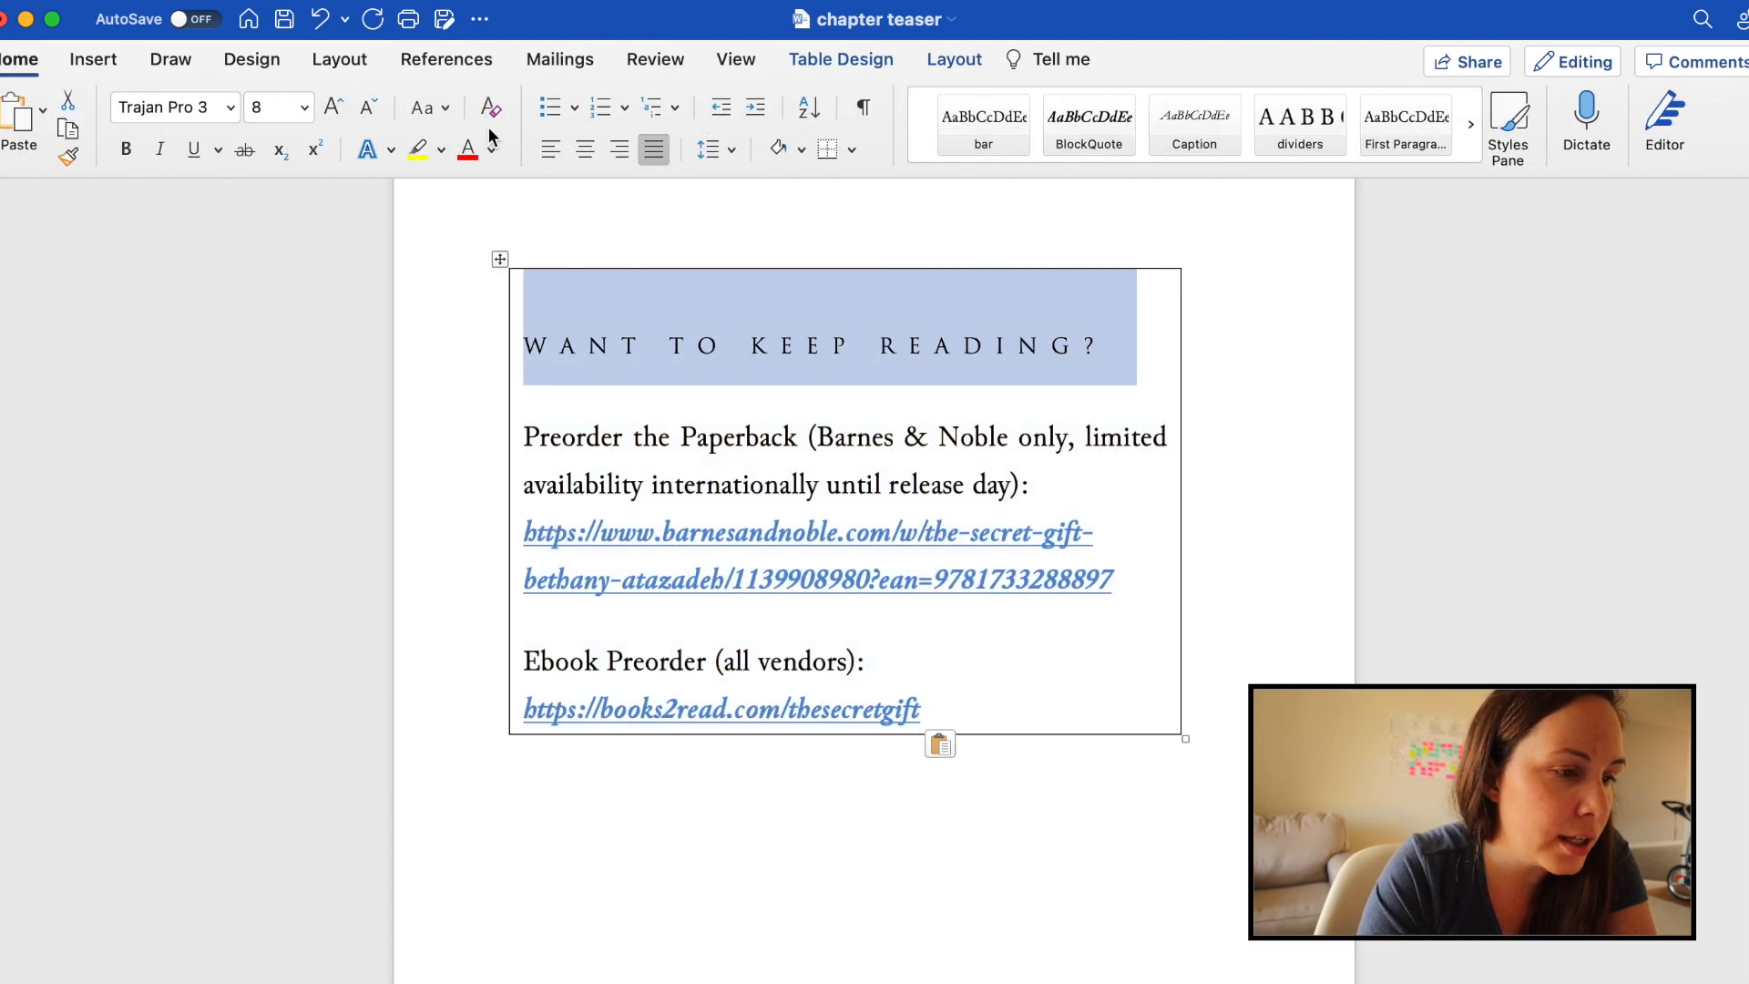
click(583, 150)
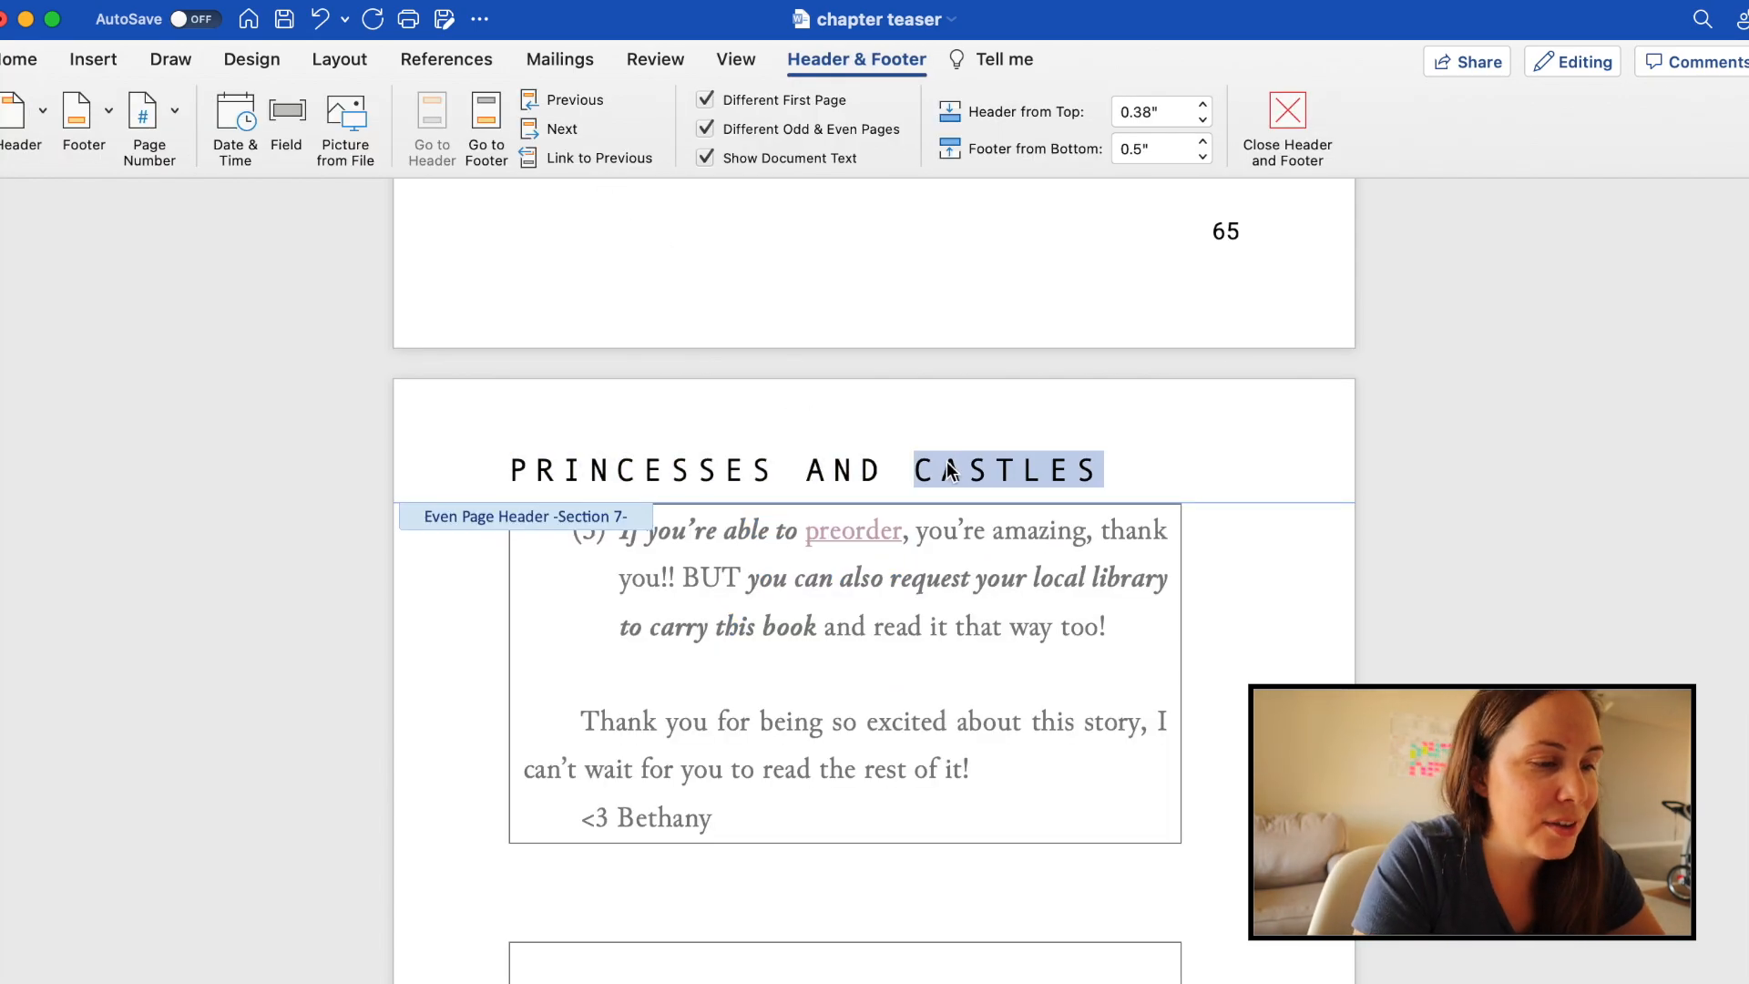
- Replace the "Princesses and Castles" text in the even page header with "THE SECRET GIFT"
triple_click(950, 471)
text(THE SECRET IG)
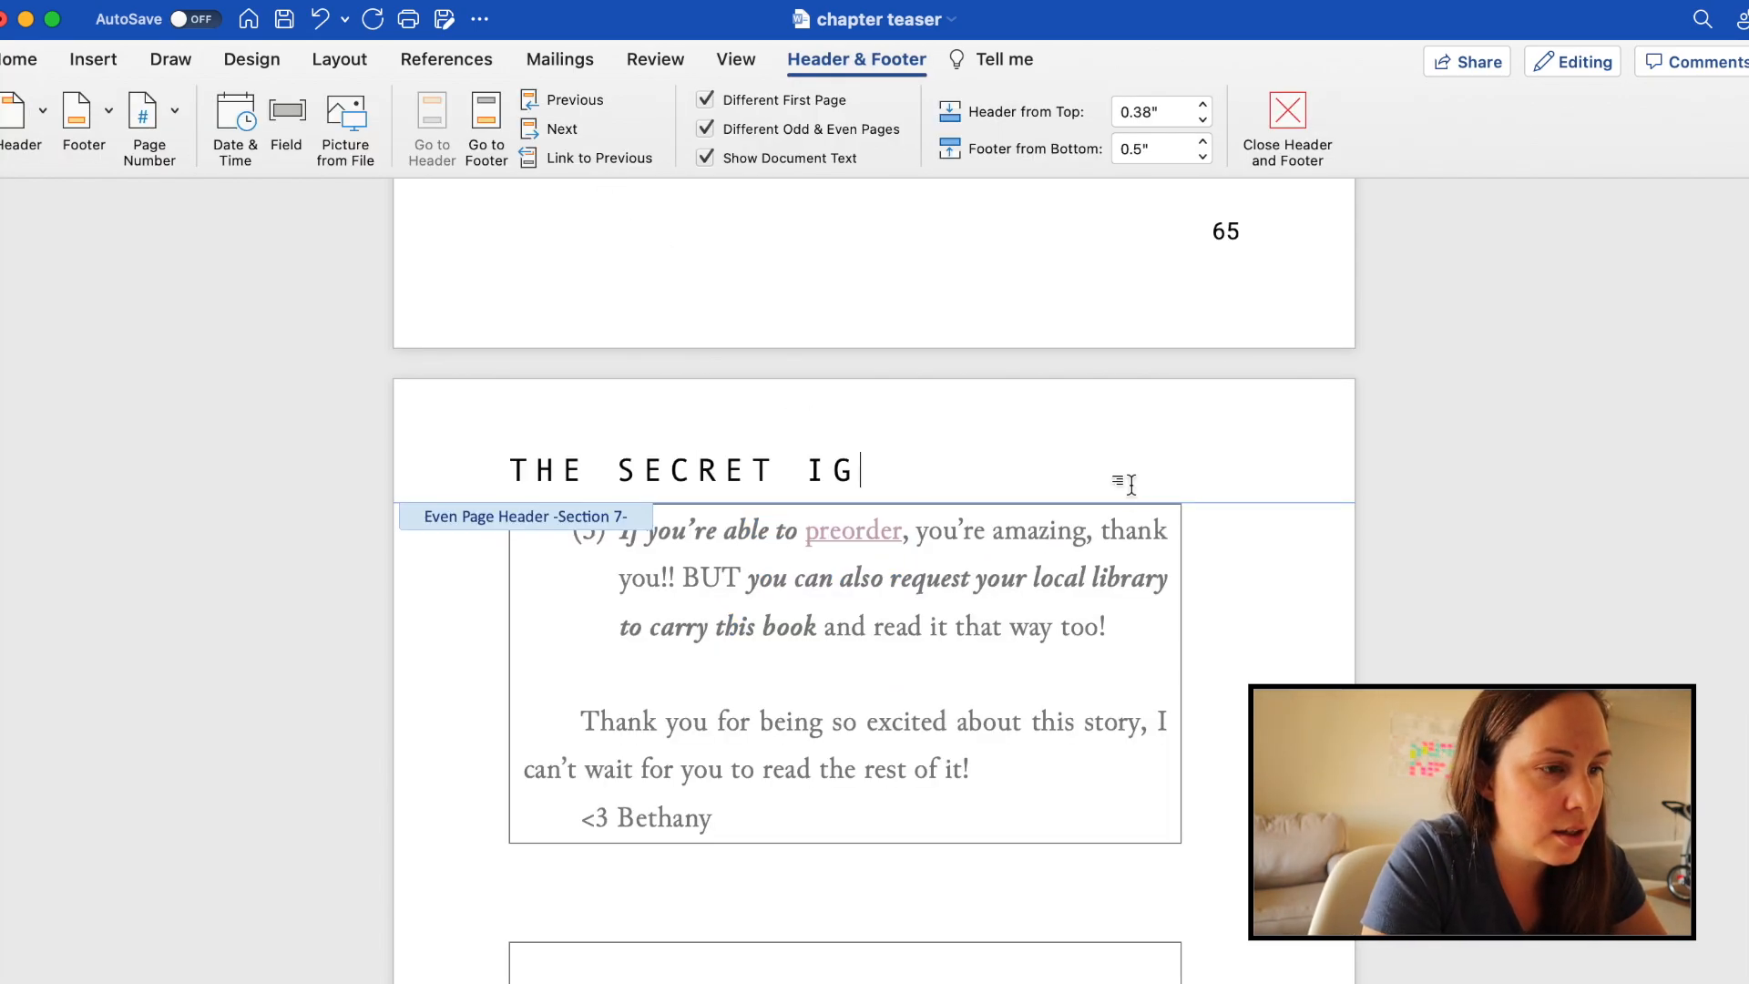
drag(1129, 484, 492, 474)
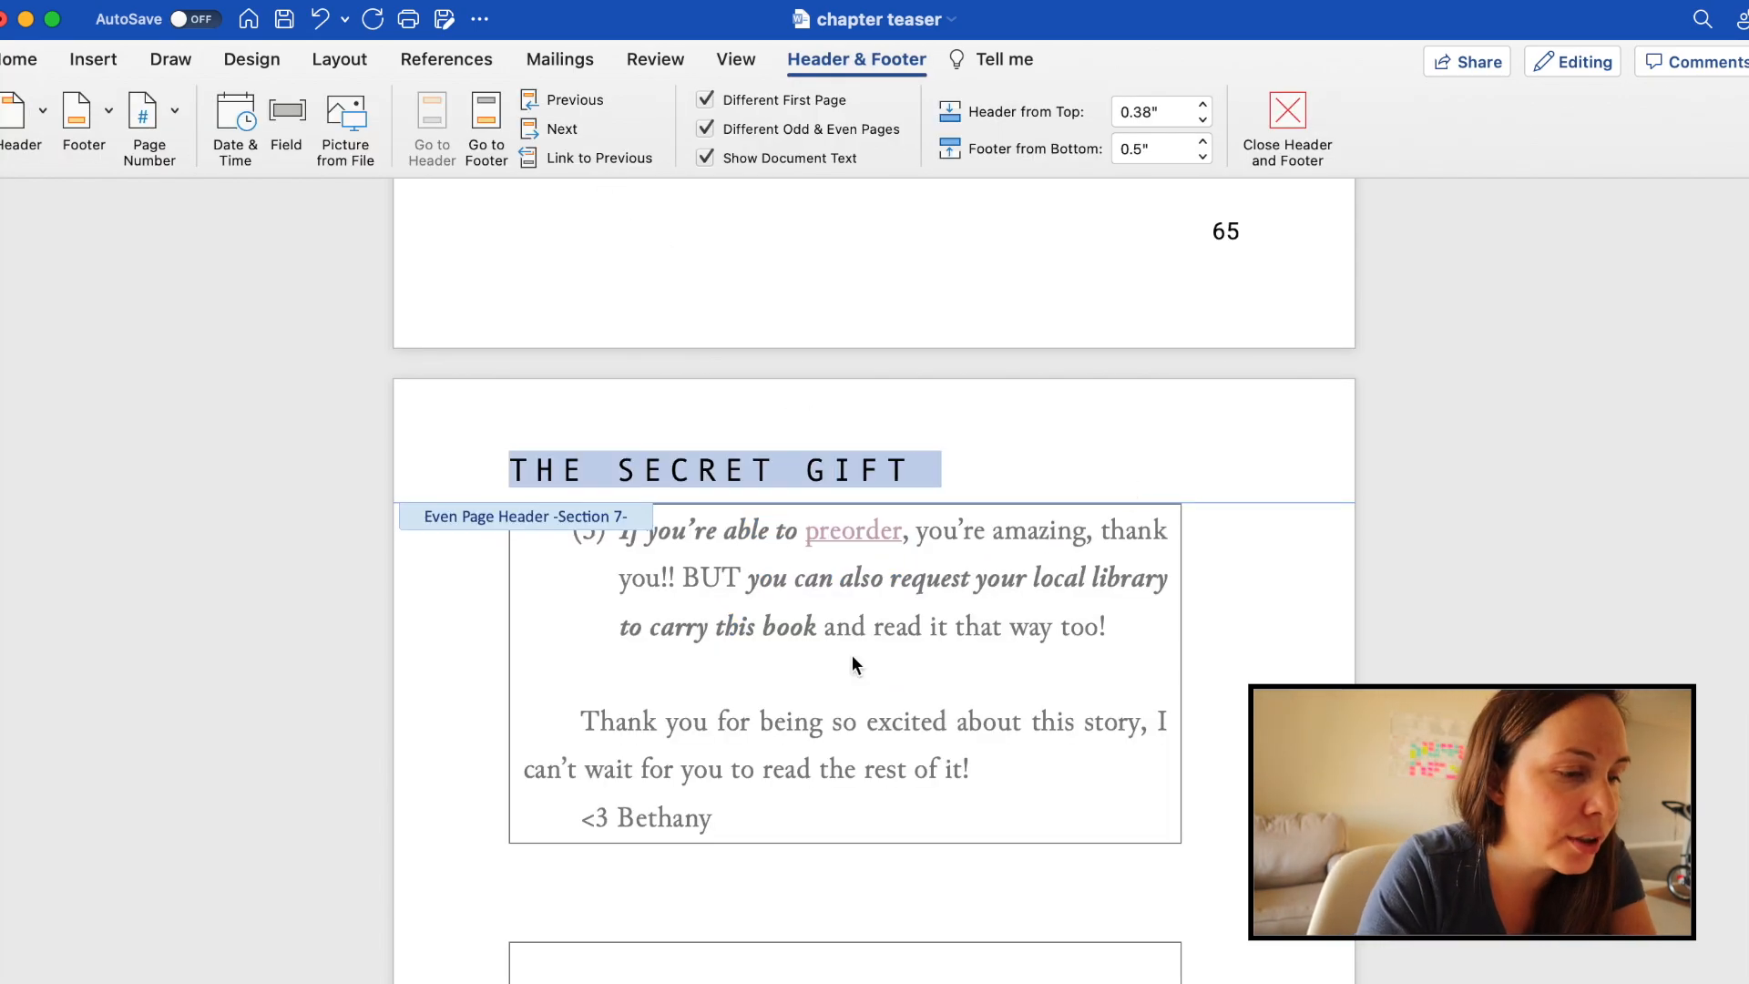
- Check the odd and even page headers around the end of the excerpt, reopening the header area
double_click(856, 664)
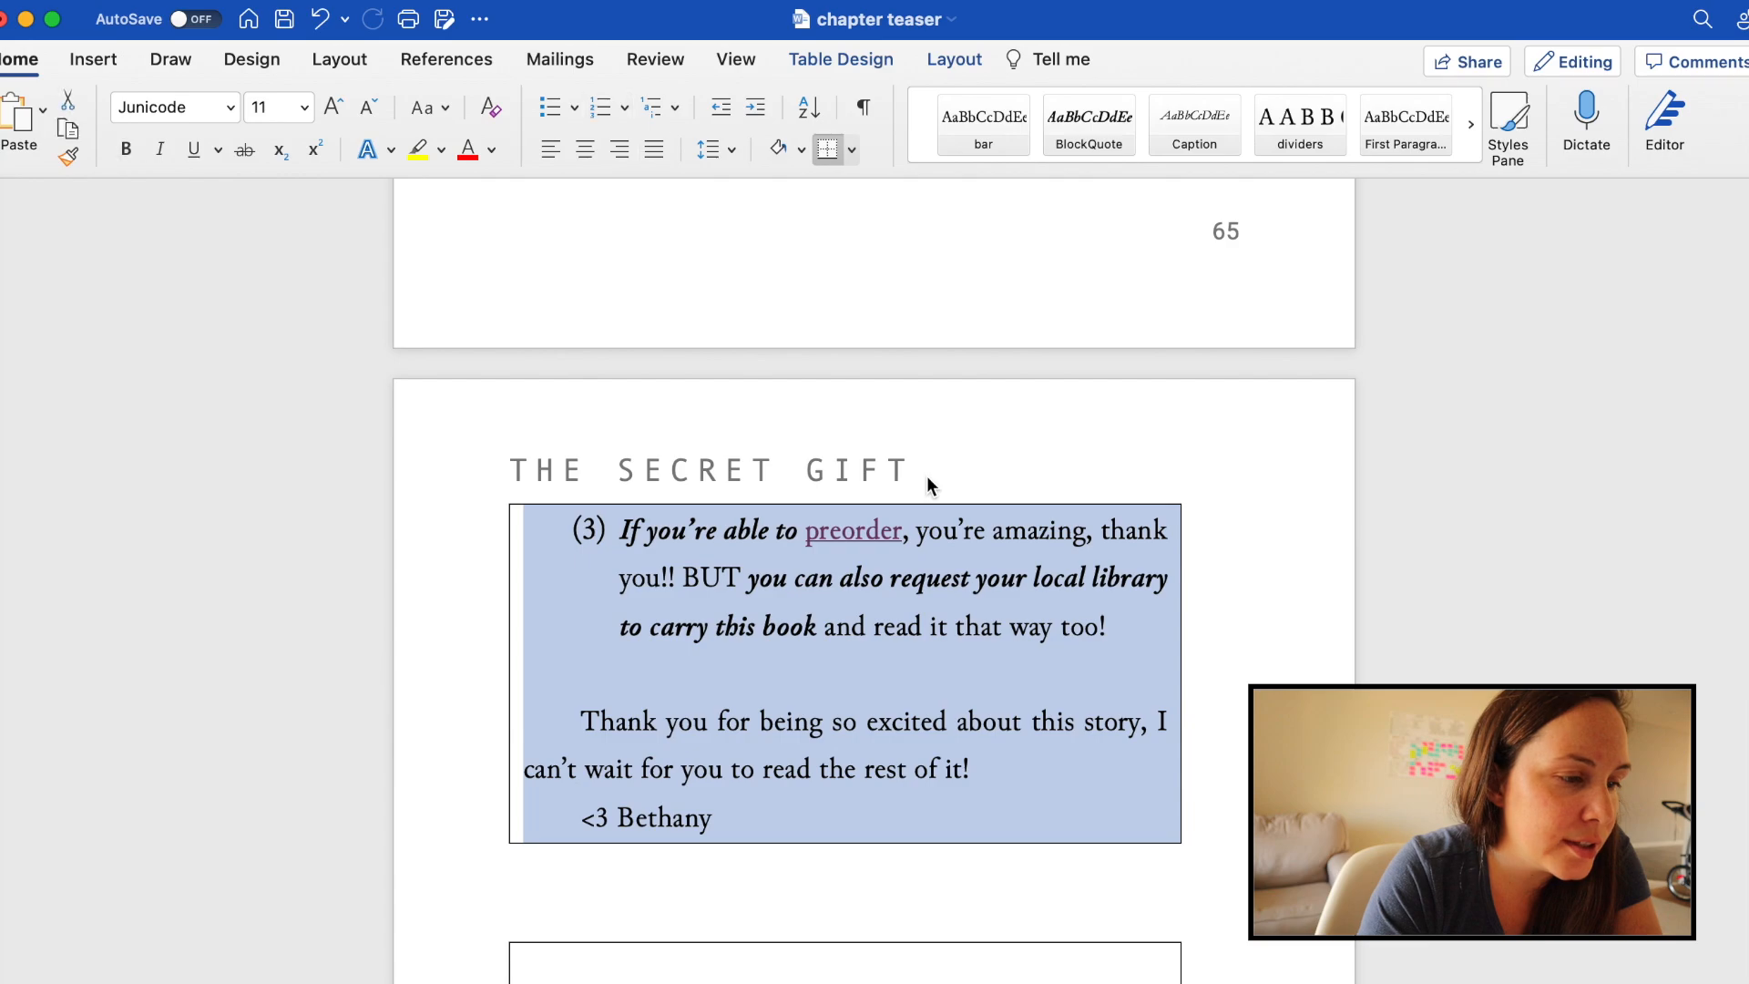
double_click(926, 475)
scroll(957, 543, up, 20)
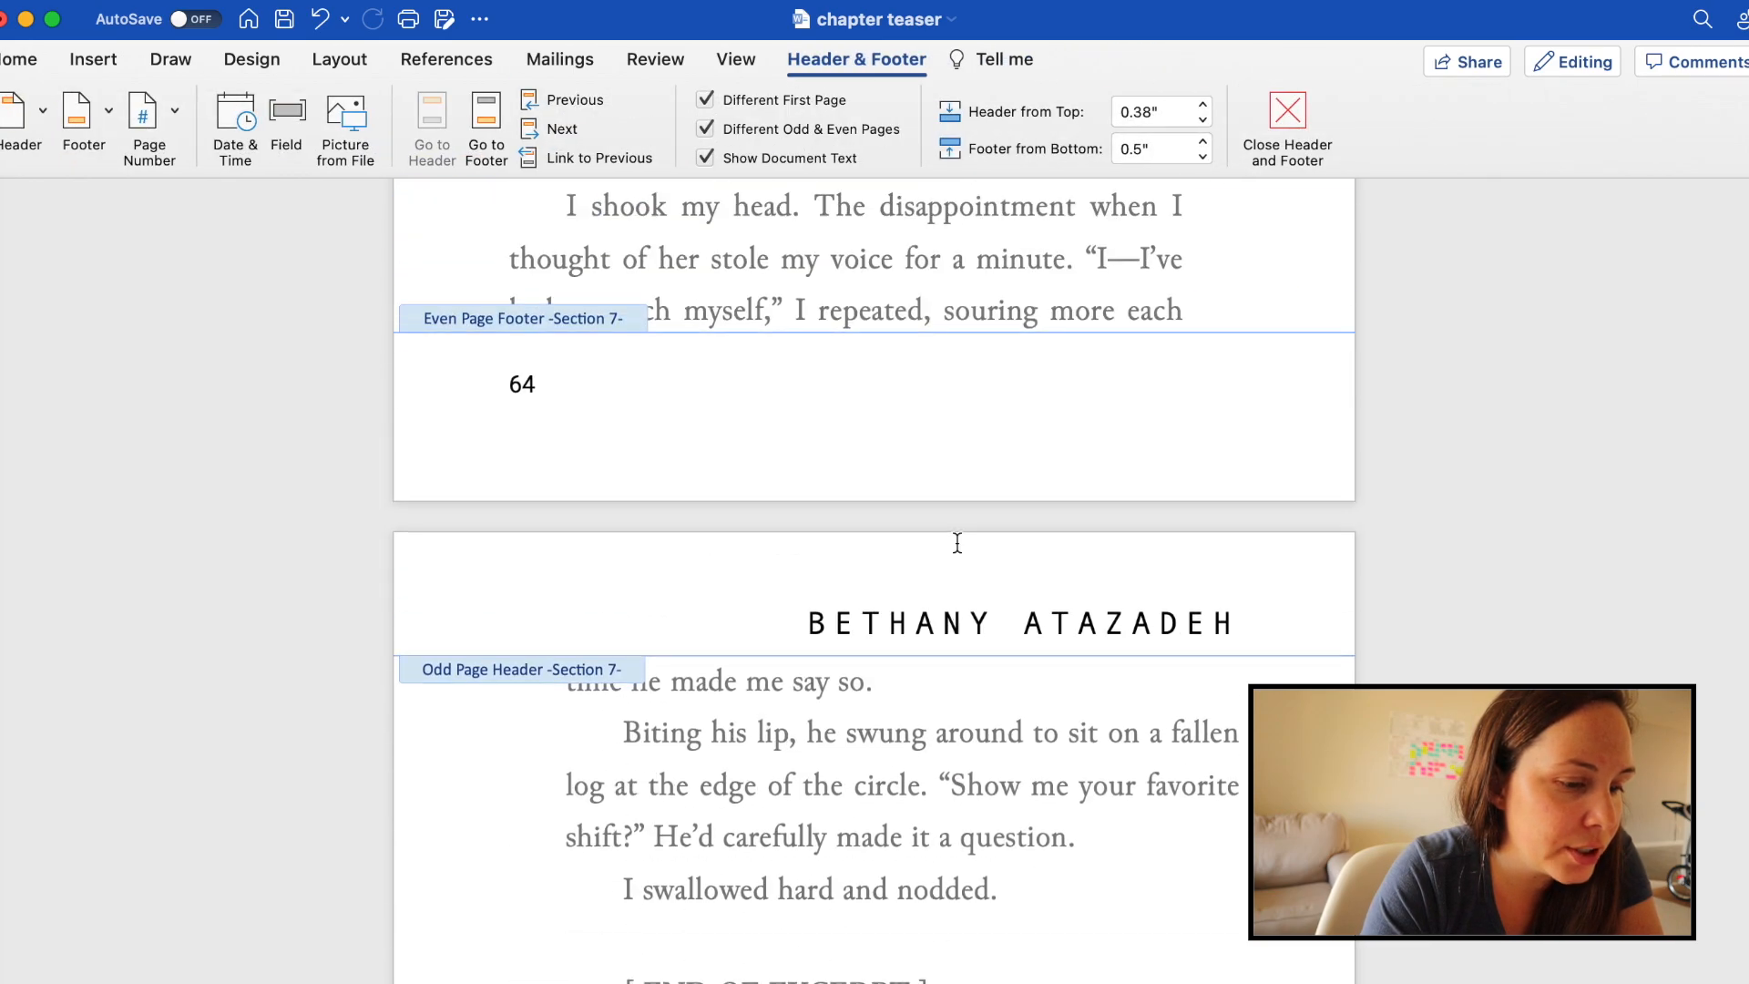
scroll(957, 543, up, 15)
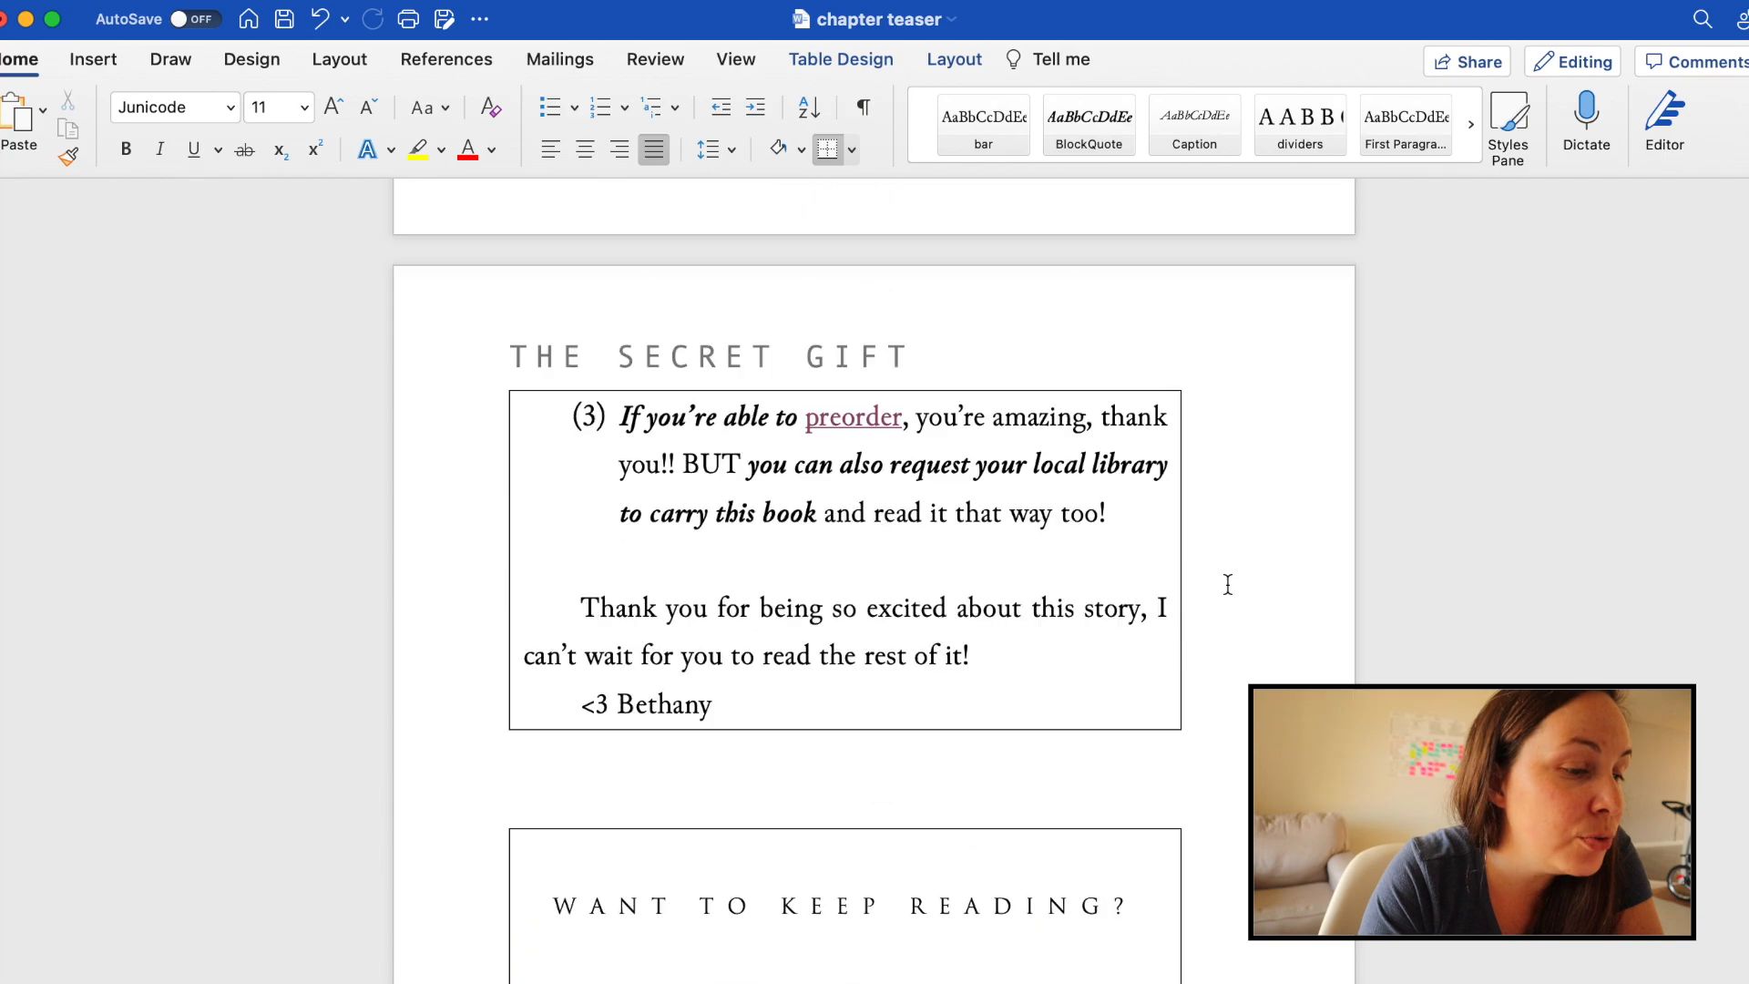
scroll(1228, 584, up, 3)
double_click(824, 586)
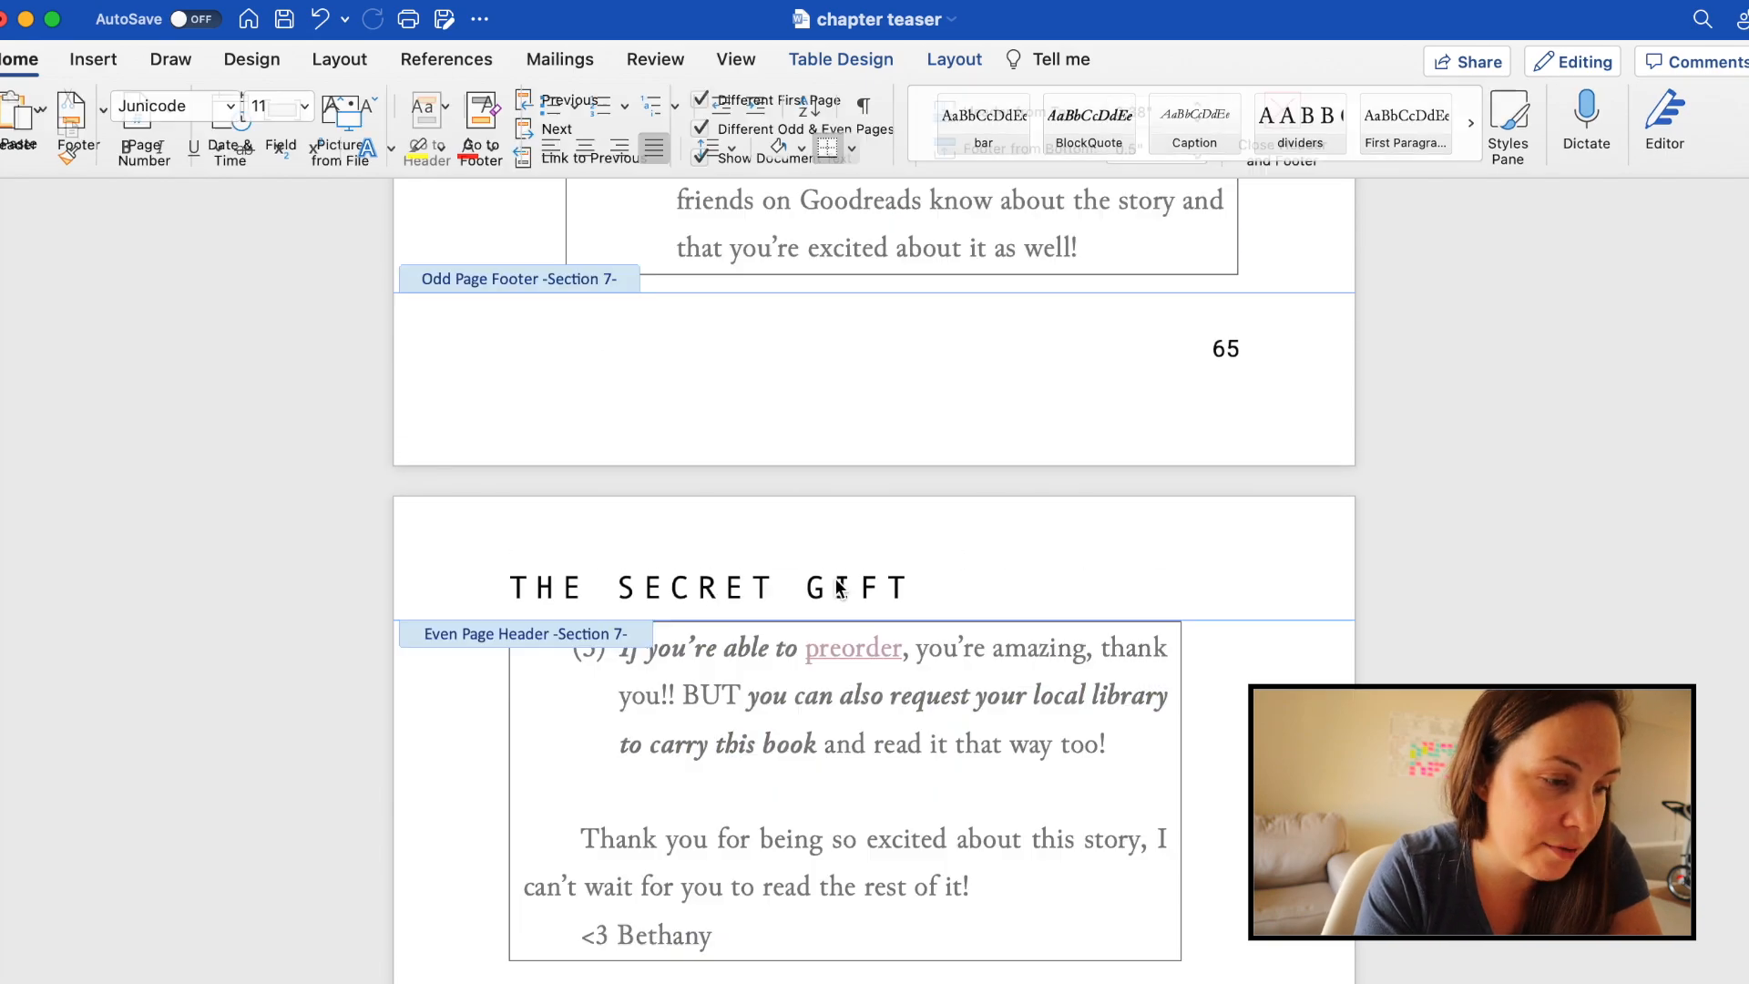
triple_click(822, 583)
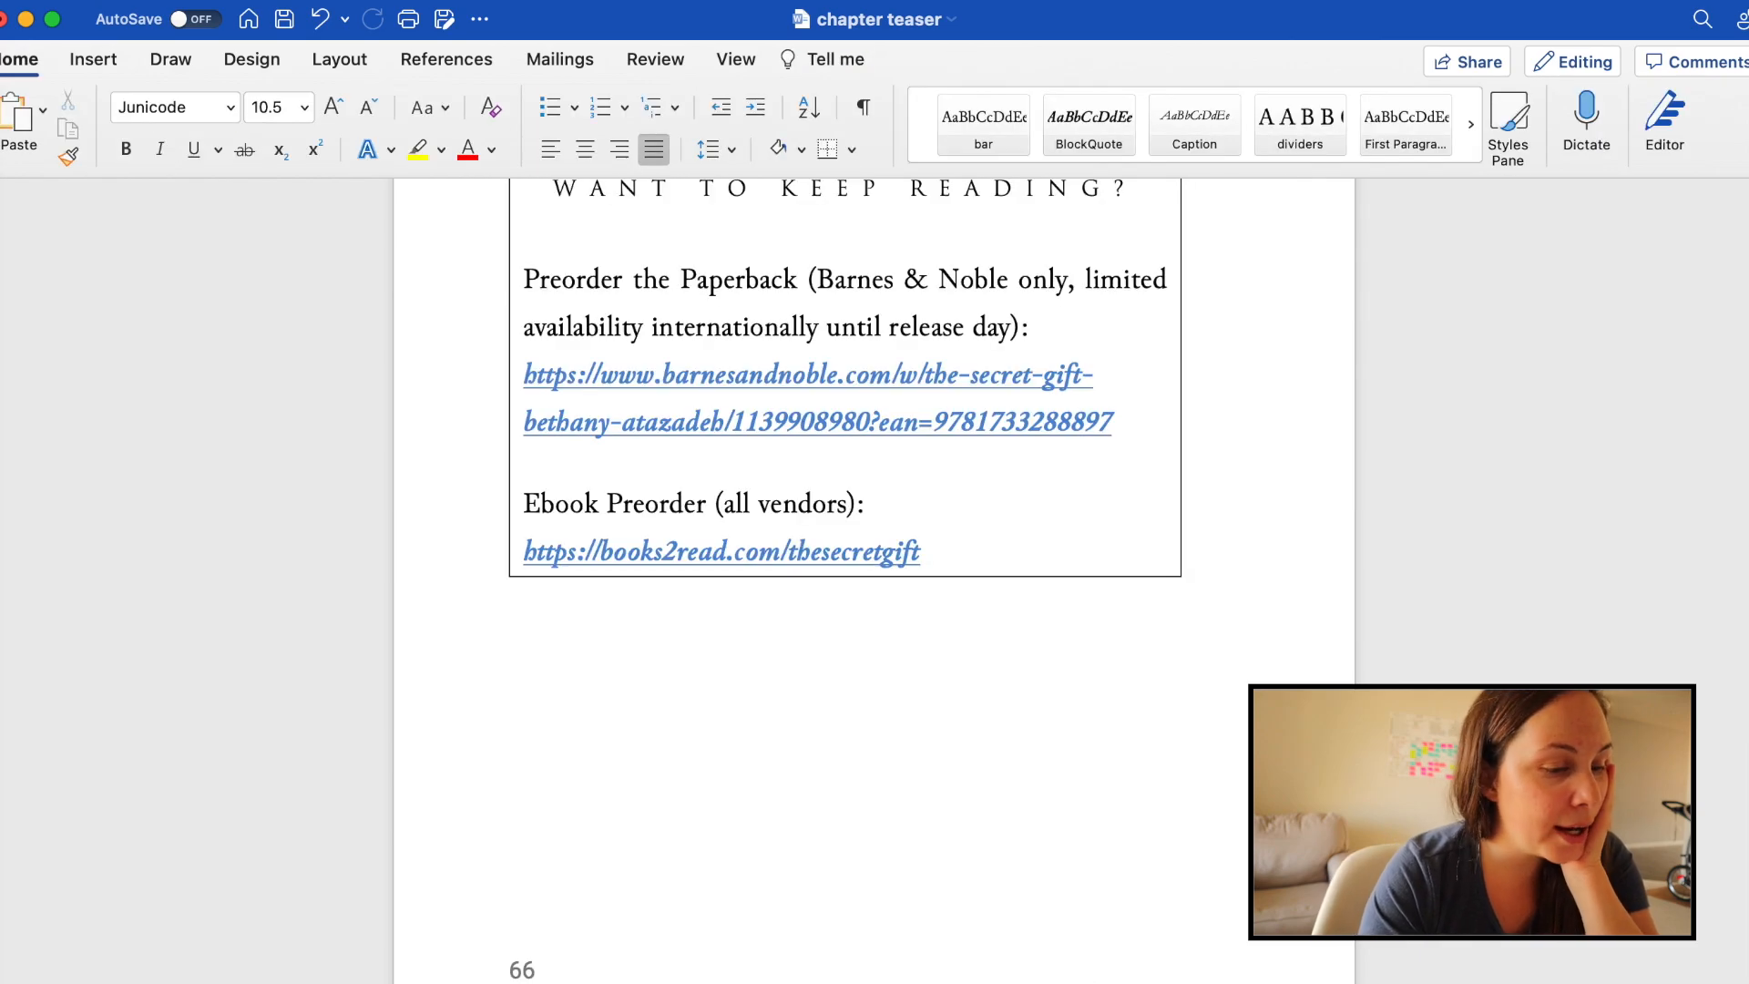
- Replace the title image on the first page with the full book cover picture using Change Picture
scroll(875, 581, down, 10)
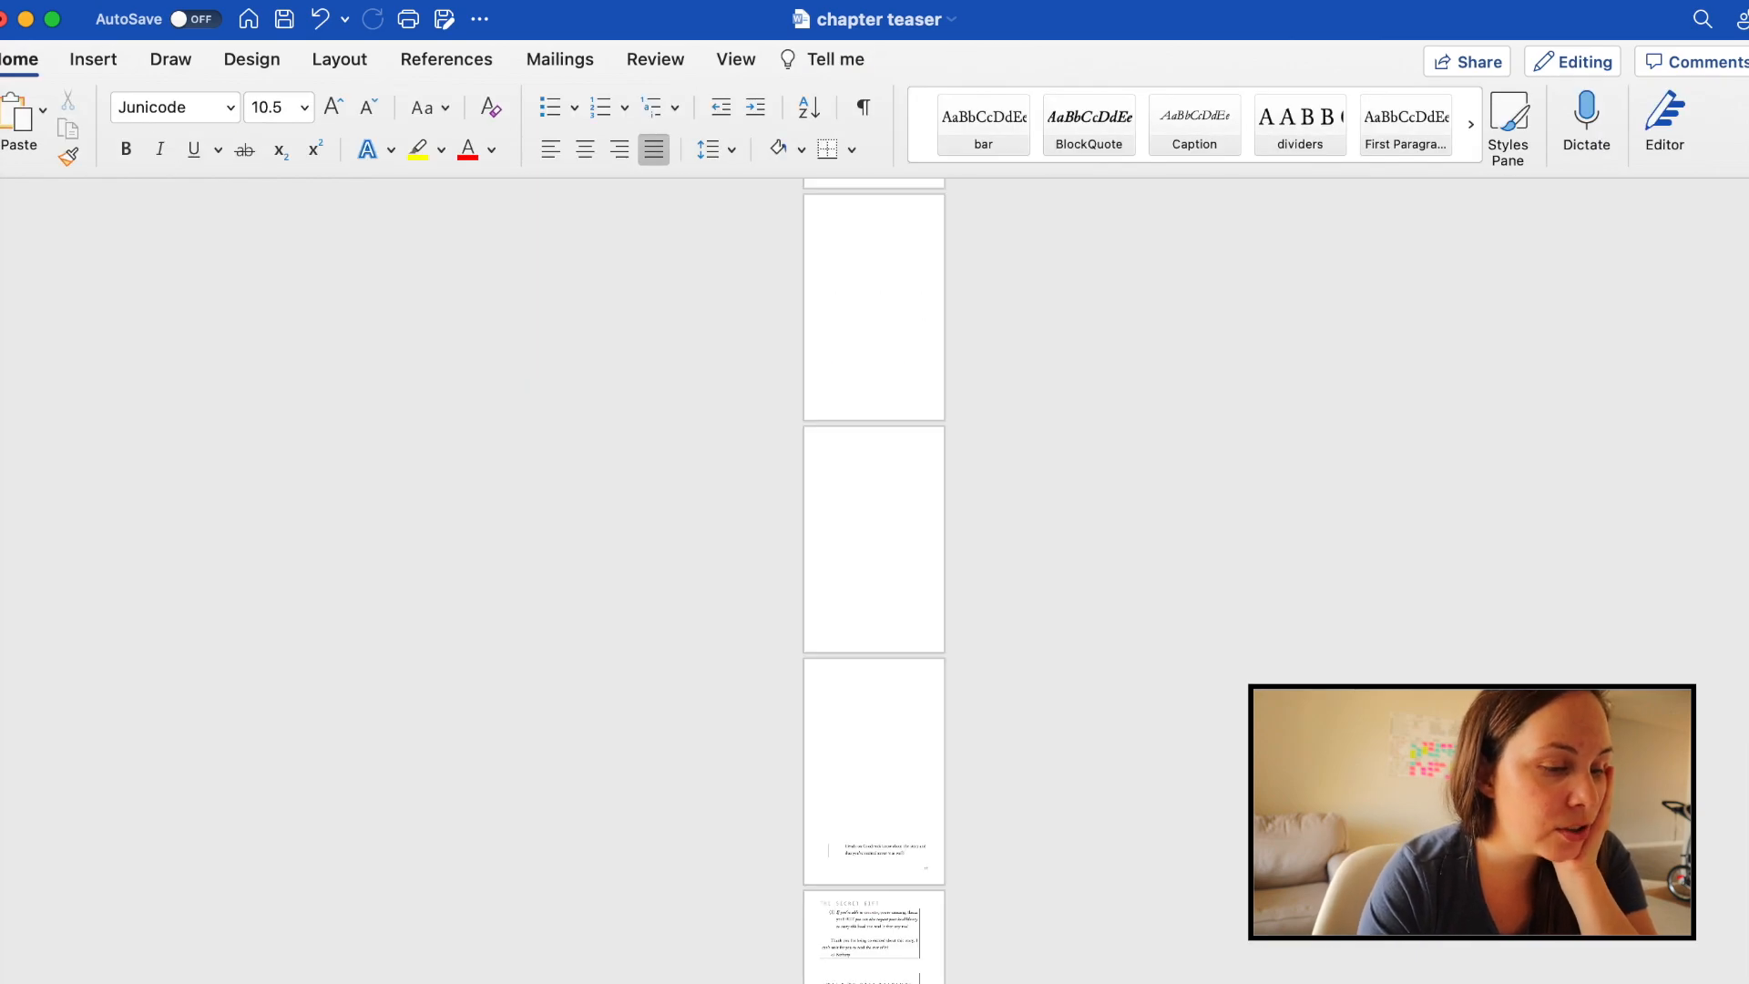
scroll(129, 288, up, 5)
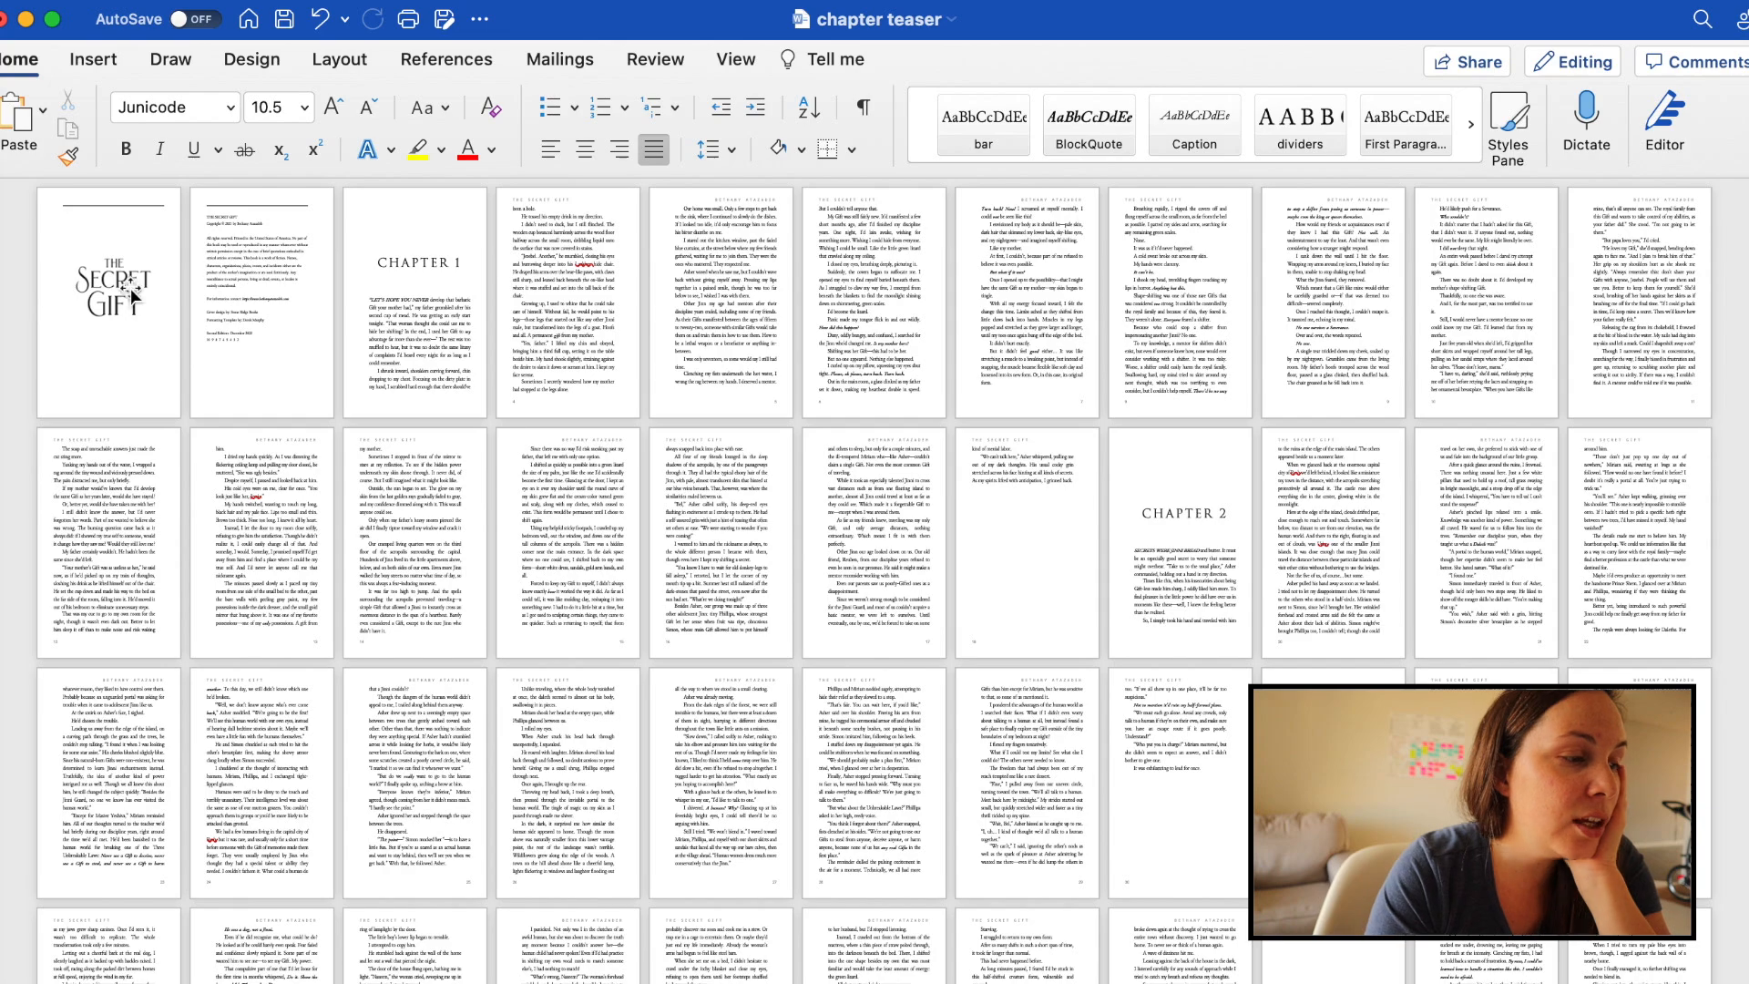
click(130, 288)
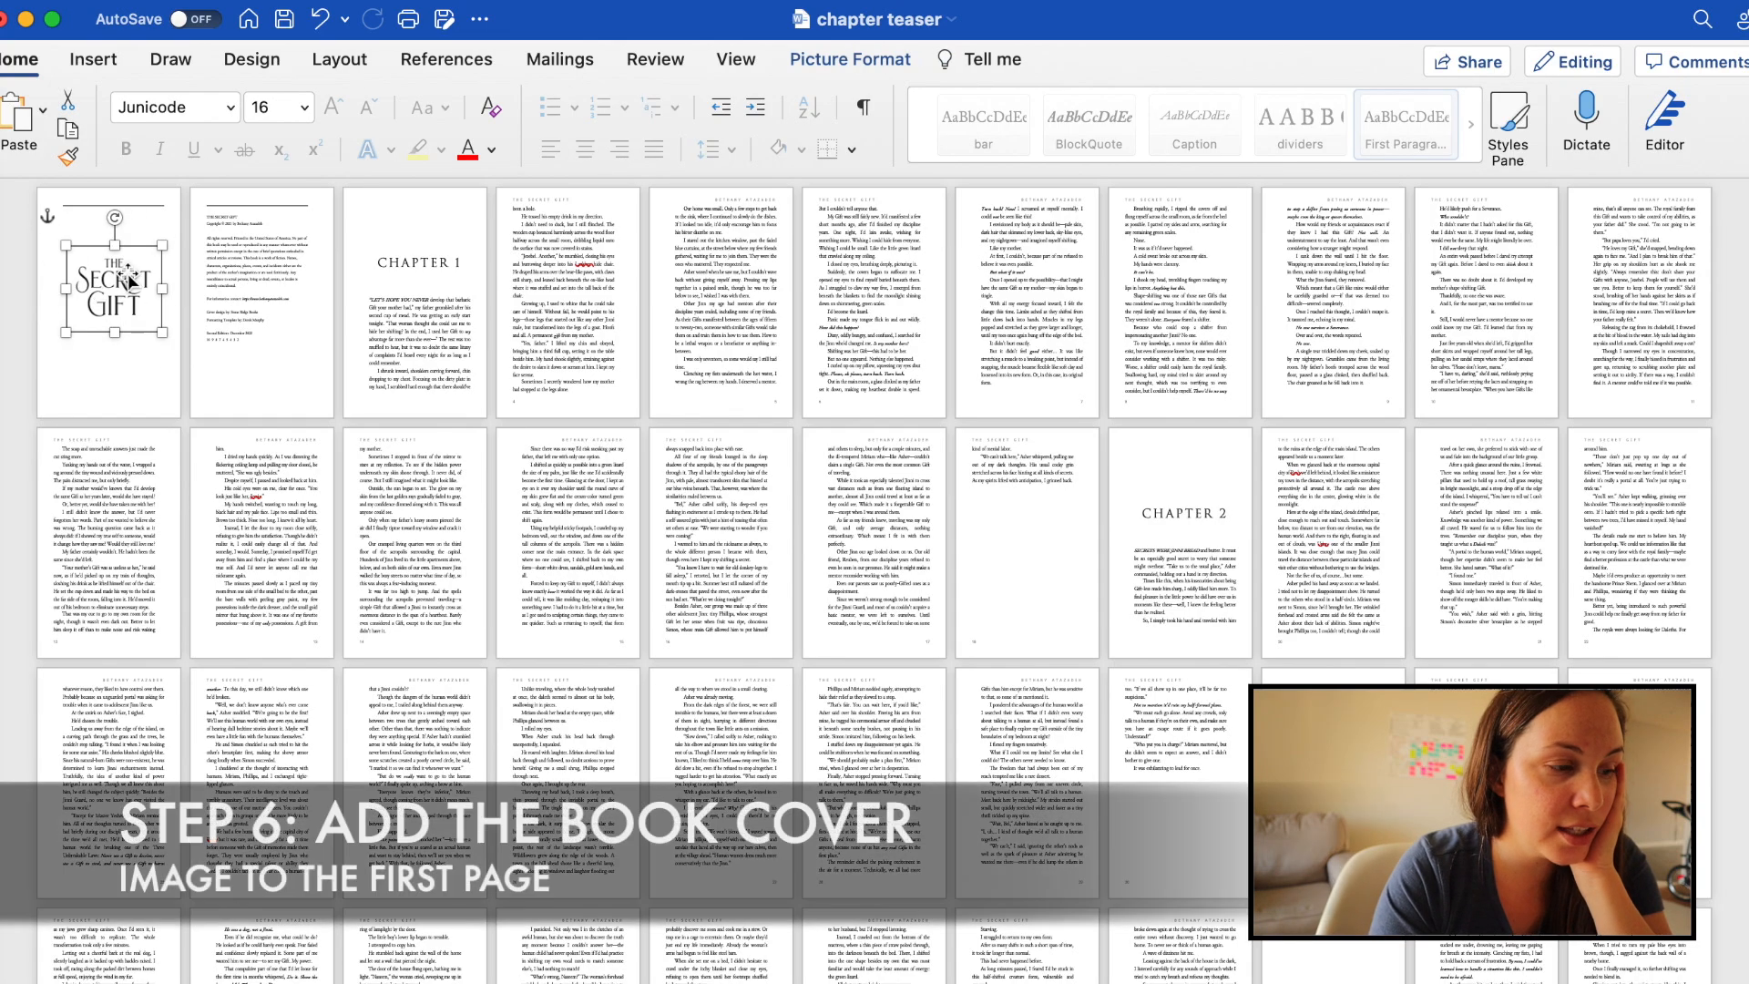
scroll(114, 288, up, 10)
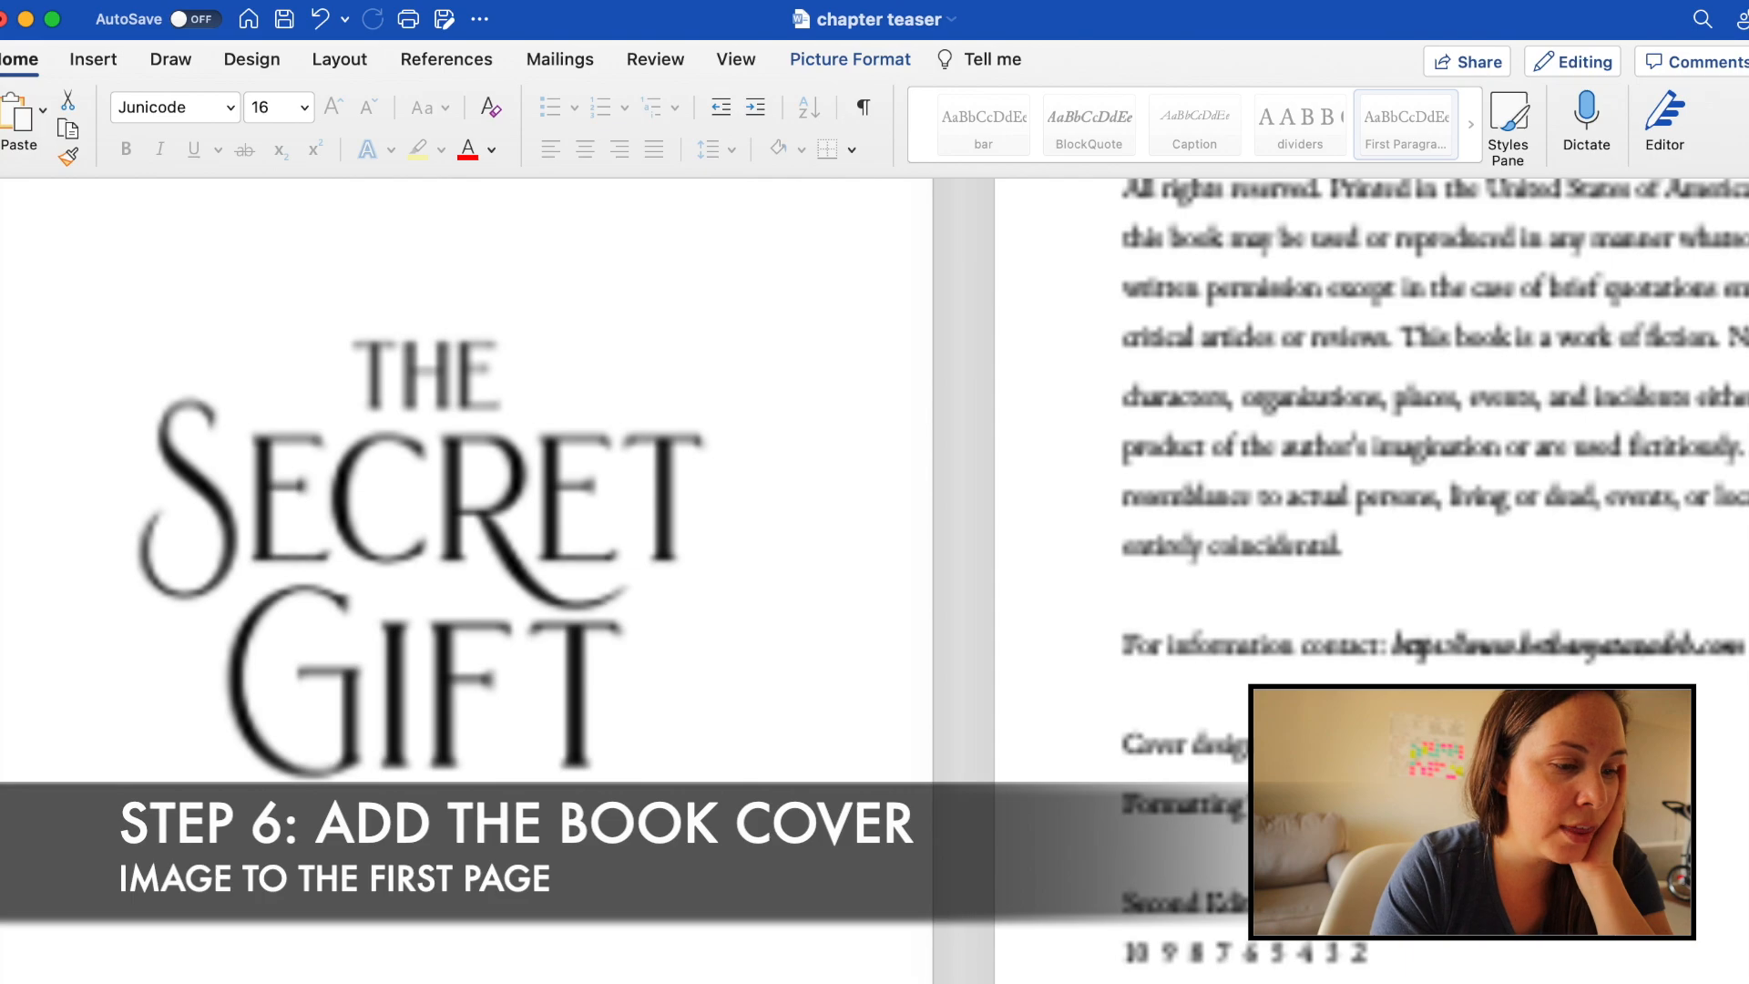
right_click(921, 601)
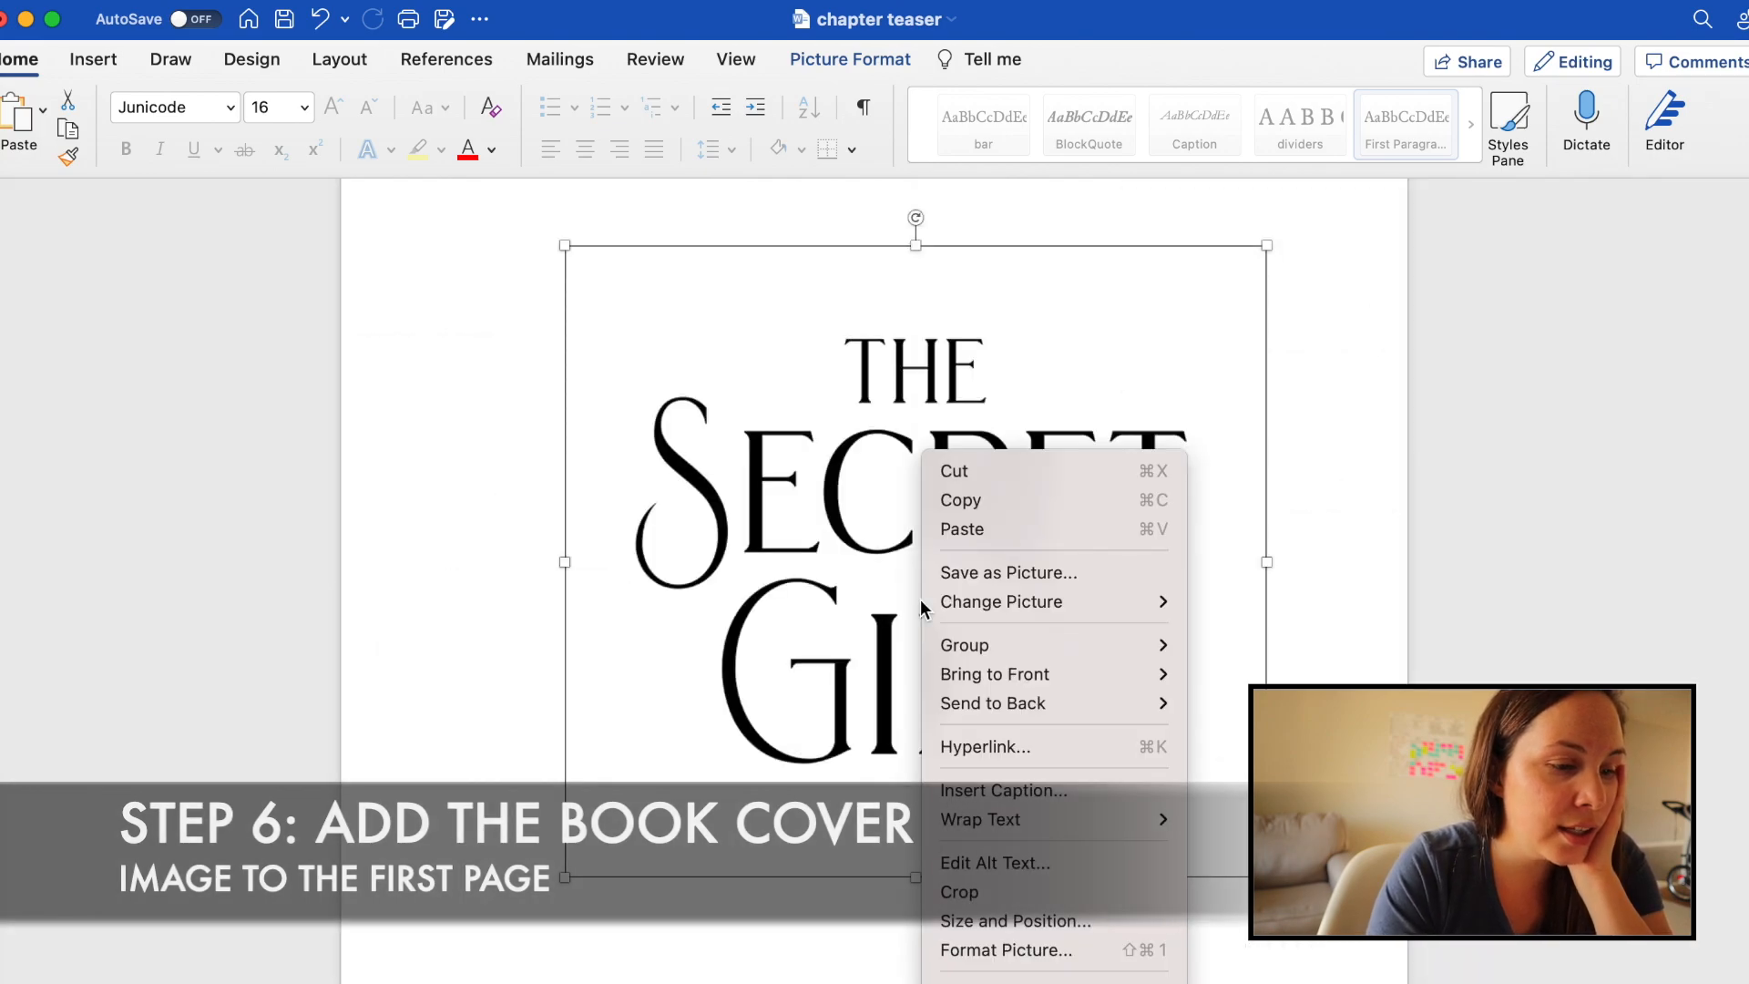
mouse_move(1054, 601)
click(1214, 610)
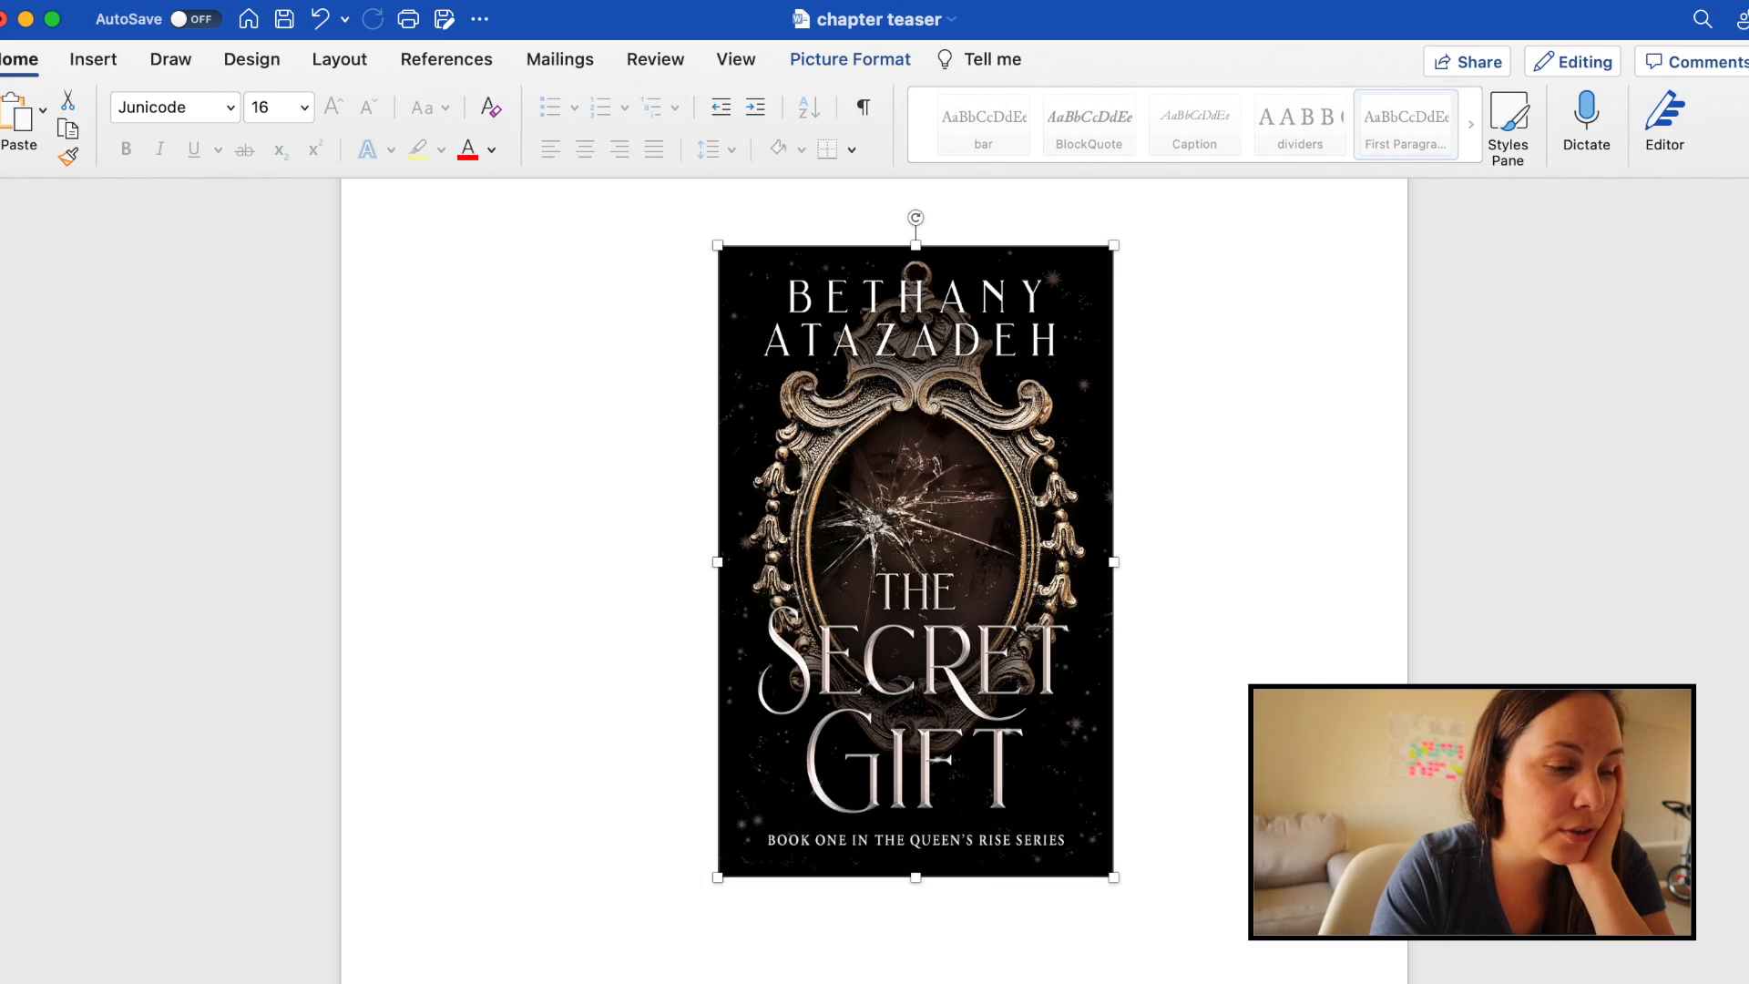
- Enlarge the cover picture to nearly fill the first page and center it between the page edges
scroll(874, 583, down, 5)
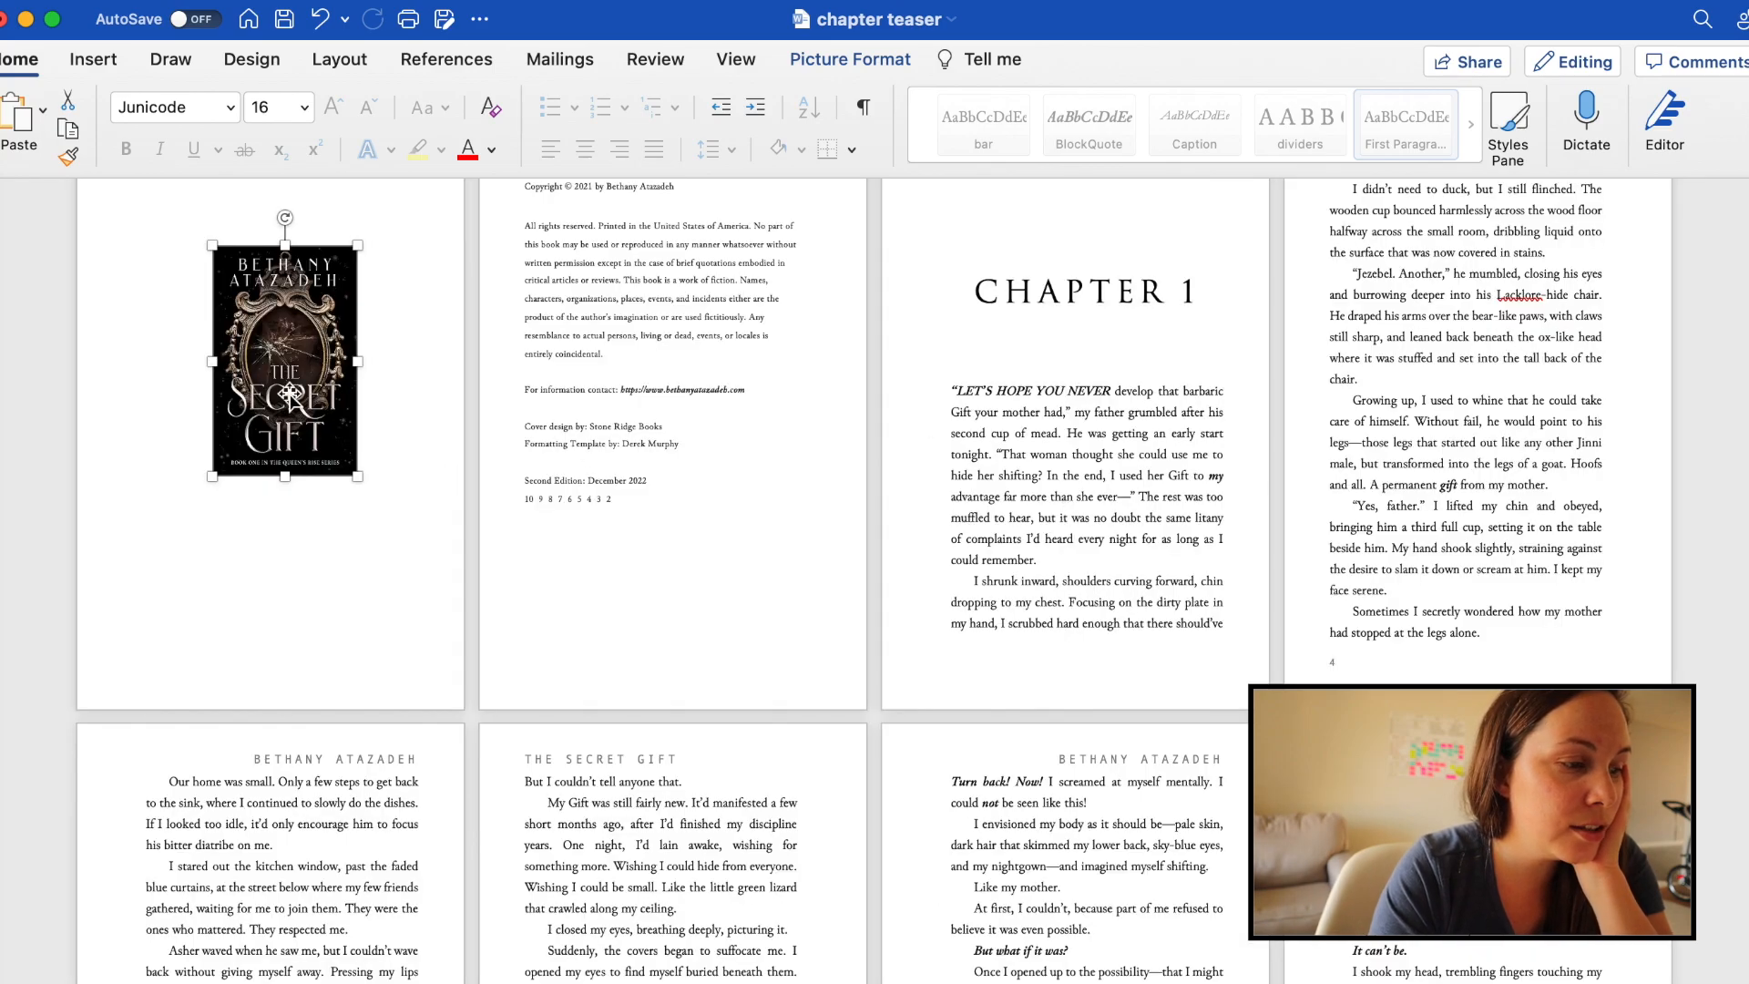
scroll(290, 397, up, 2)
scroll(289, 394, up, 1)
click(219, 572)
drag(215, 578, 104, 753)
drag(357, 350, 412, 259)
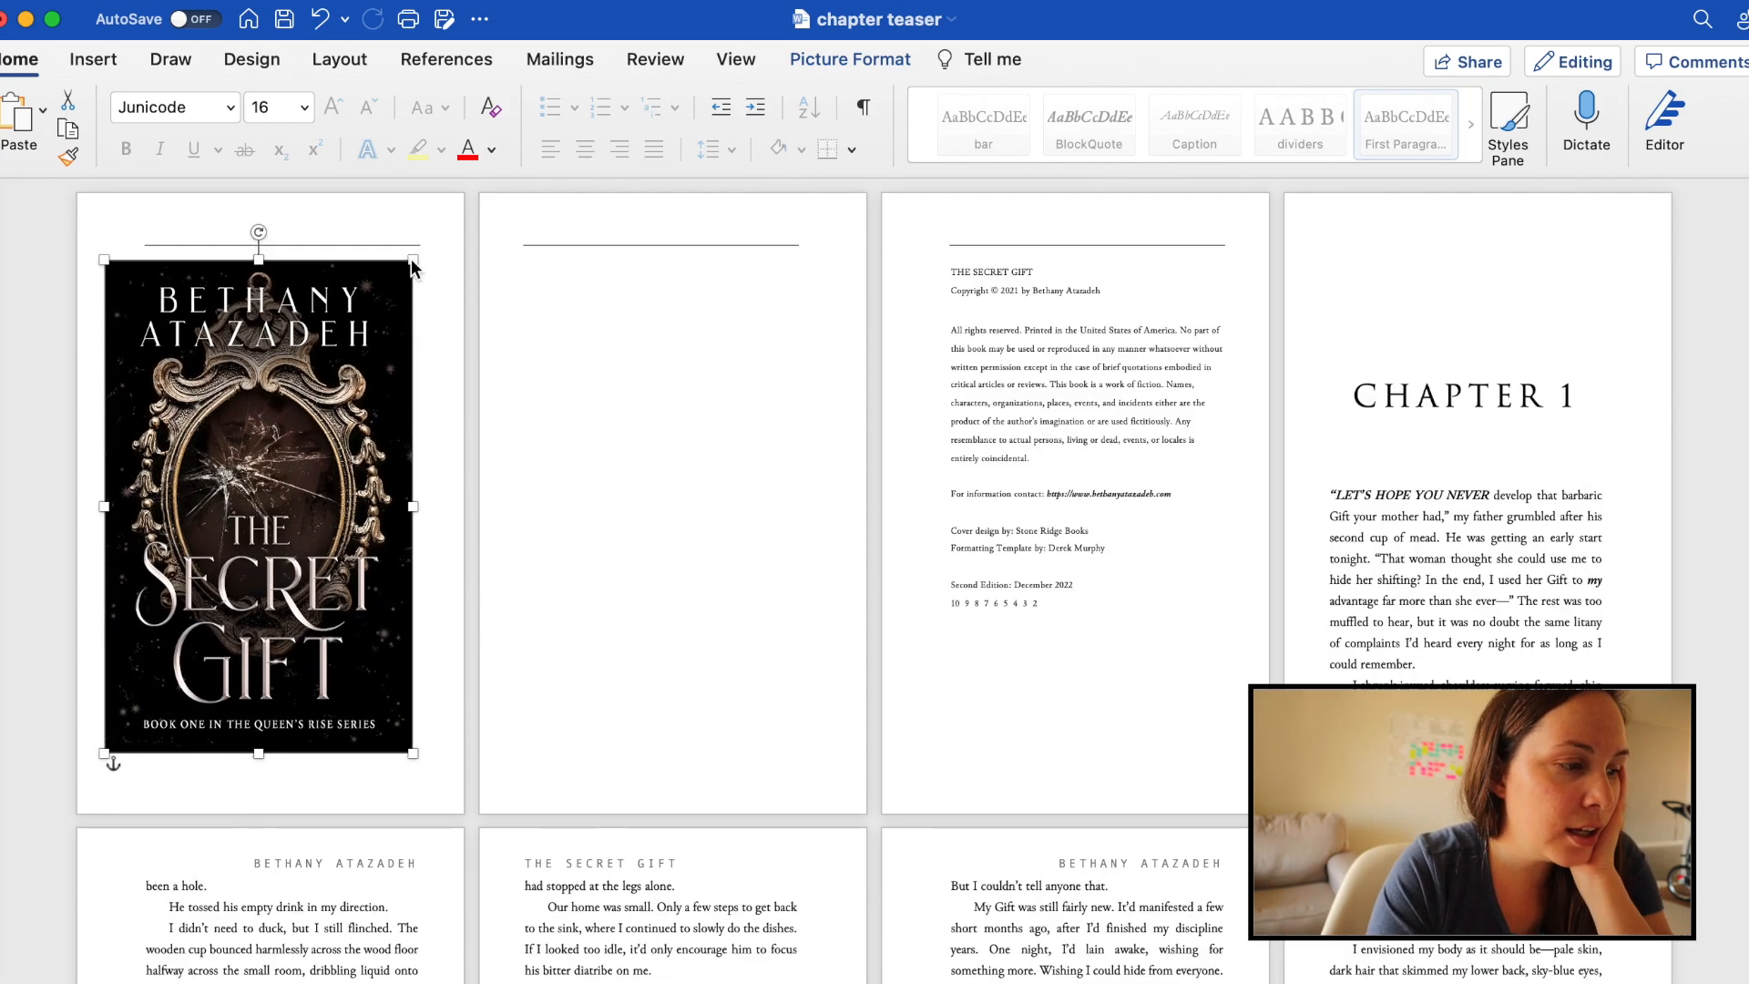
drag(330, 360, 350, 344)
- Reveal formatting marks, delete the break causing the blank page after the cover, hide the marks, and save the document
click(864, 108)
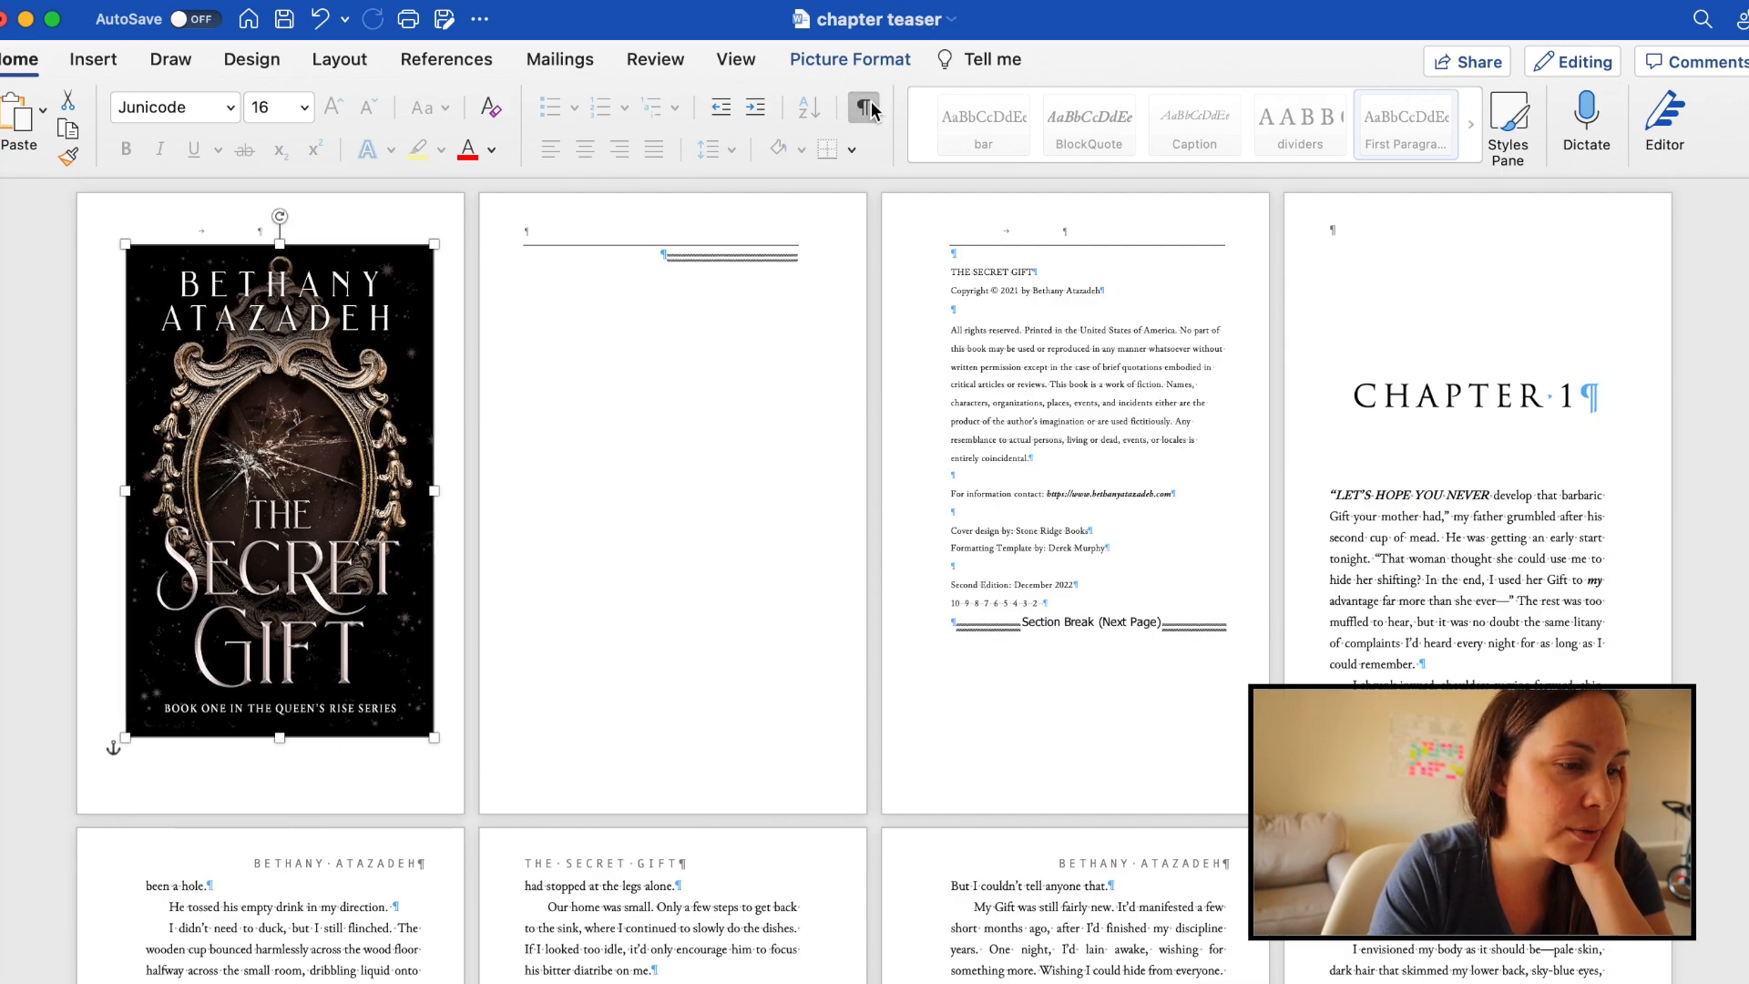
double_click(655, 258)
key(Delete)
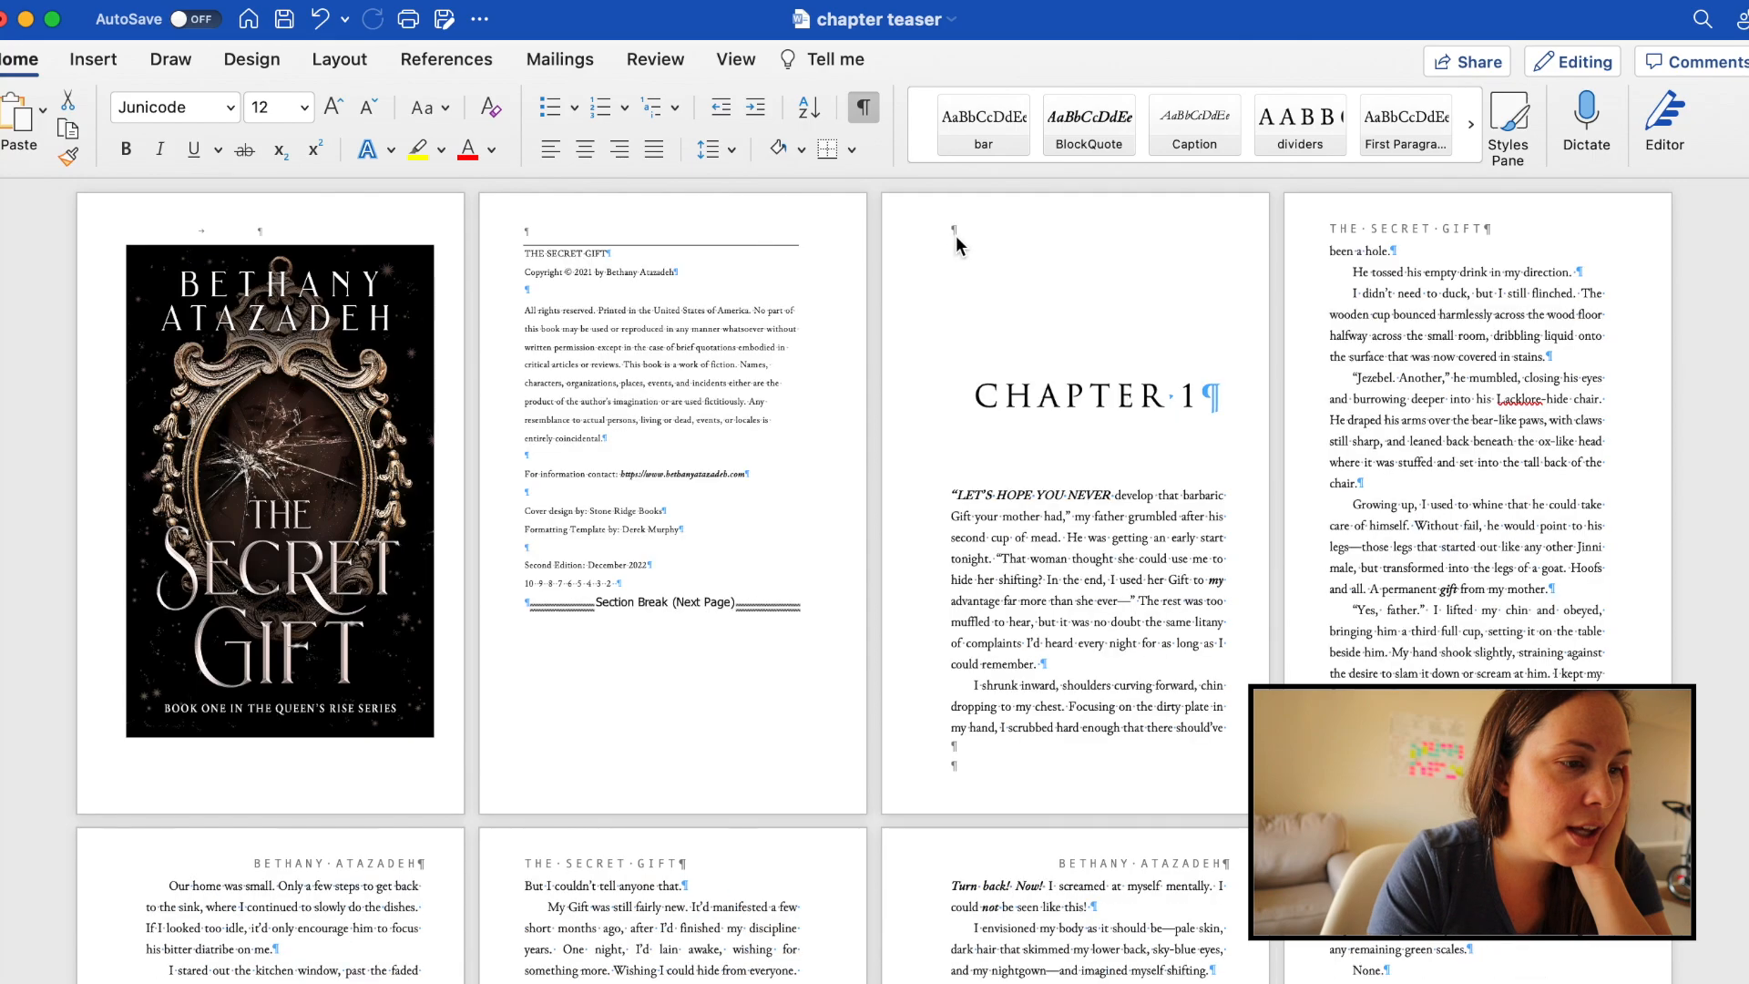
click(863, 108)
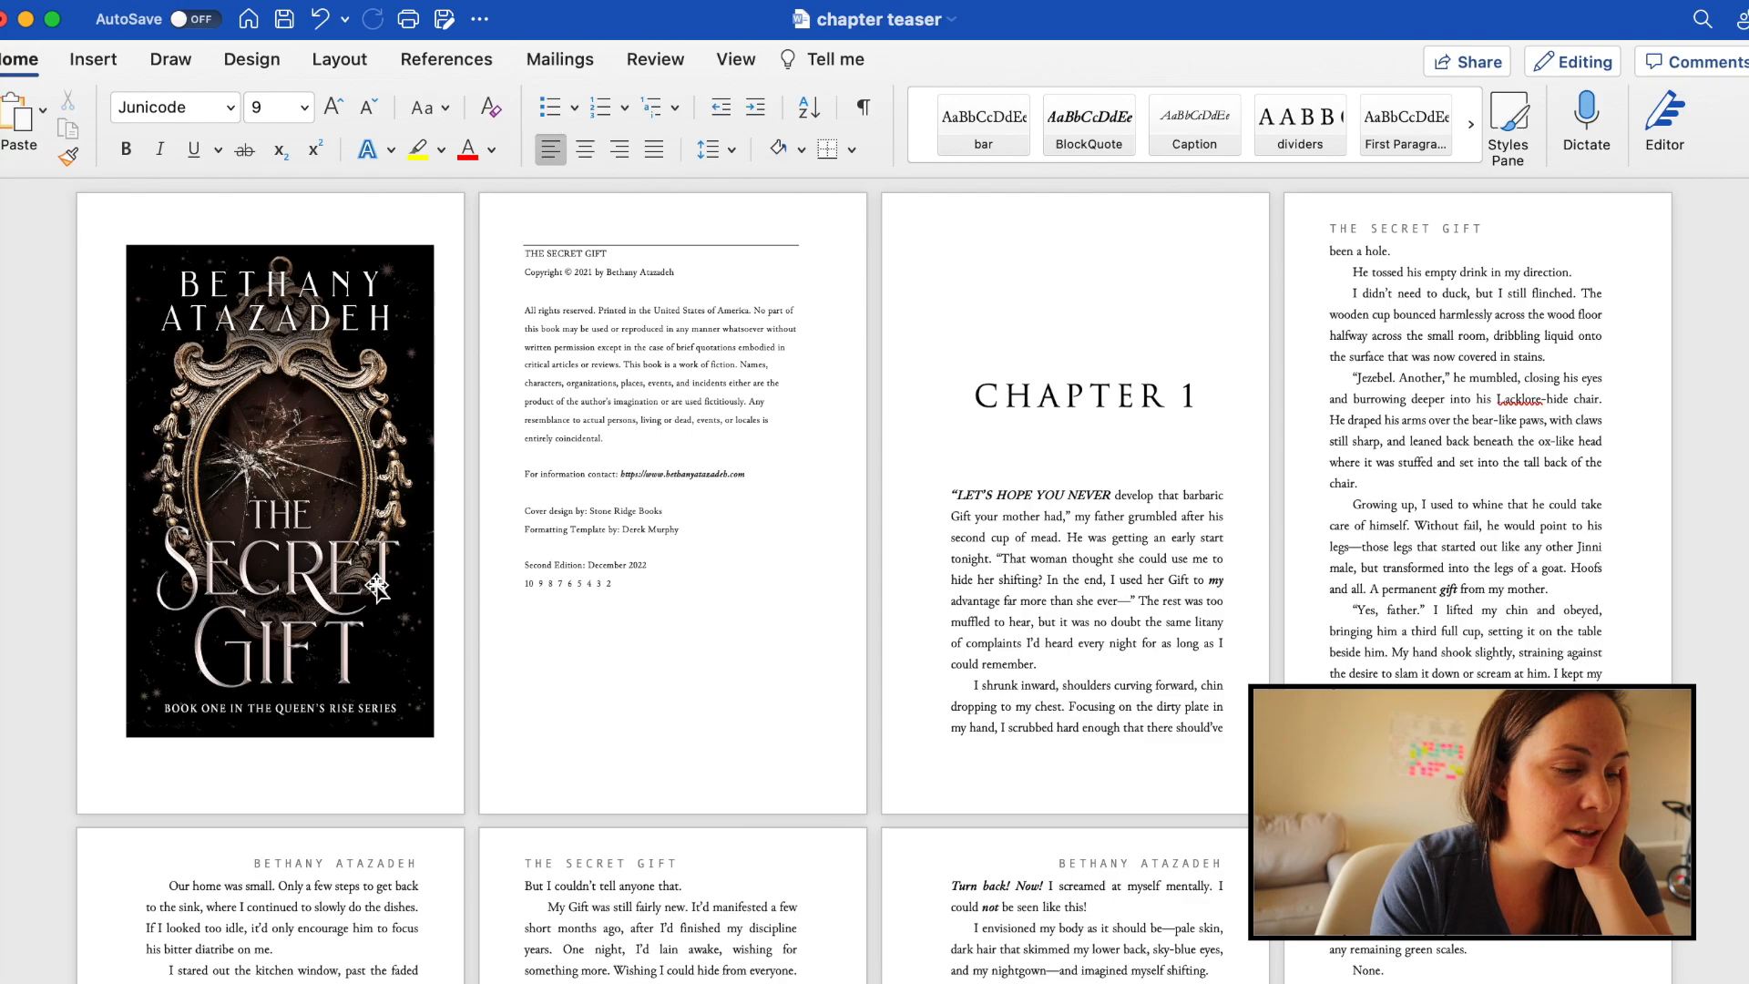
click(281, 24)
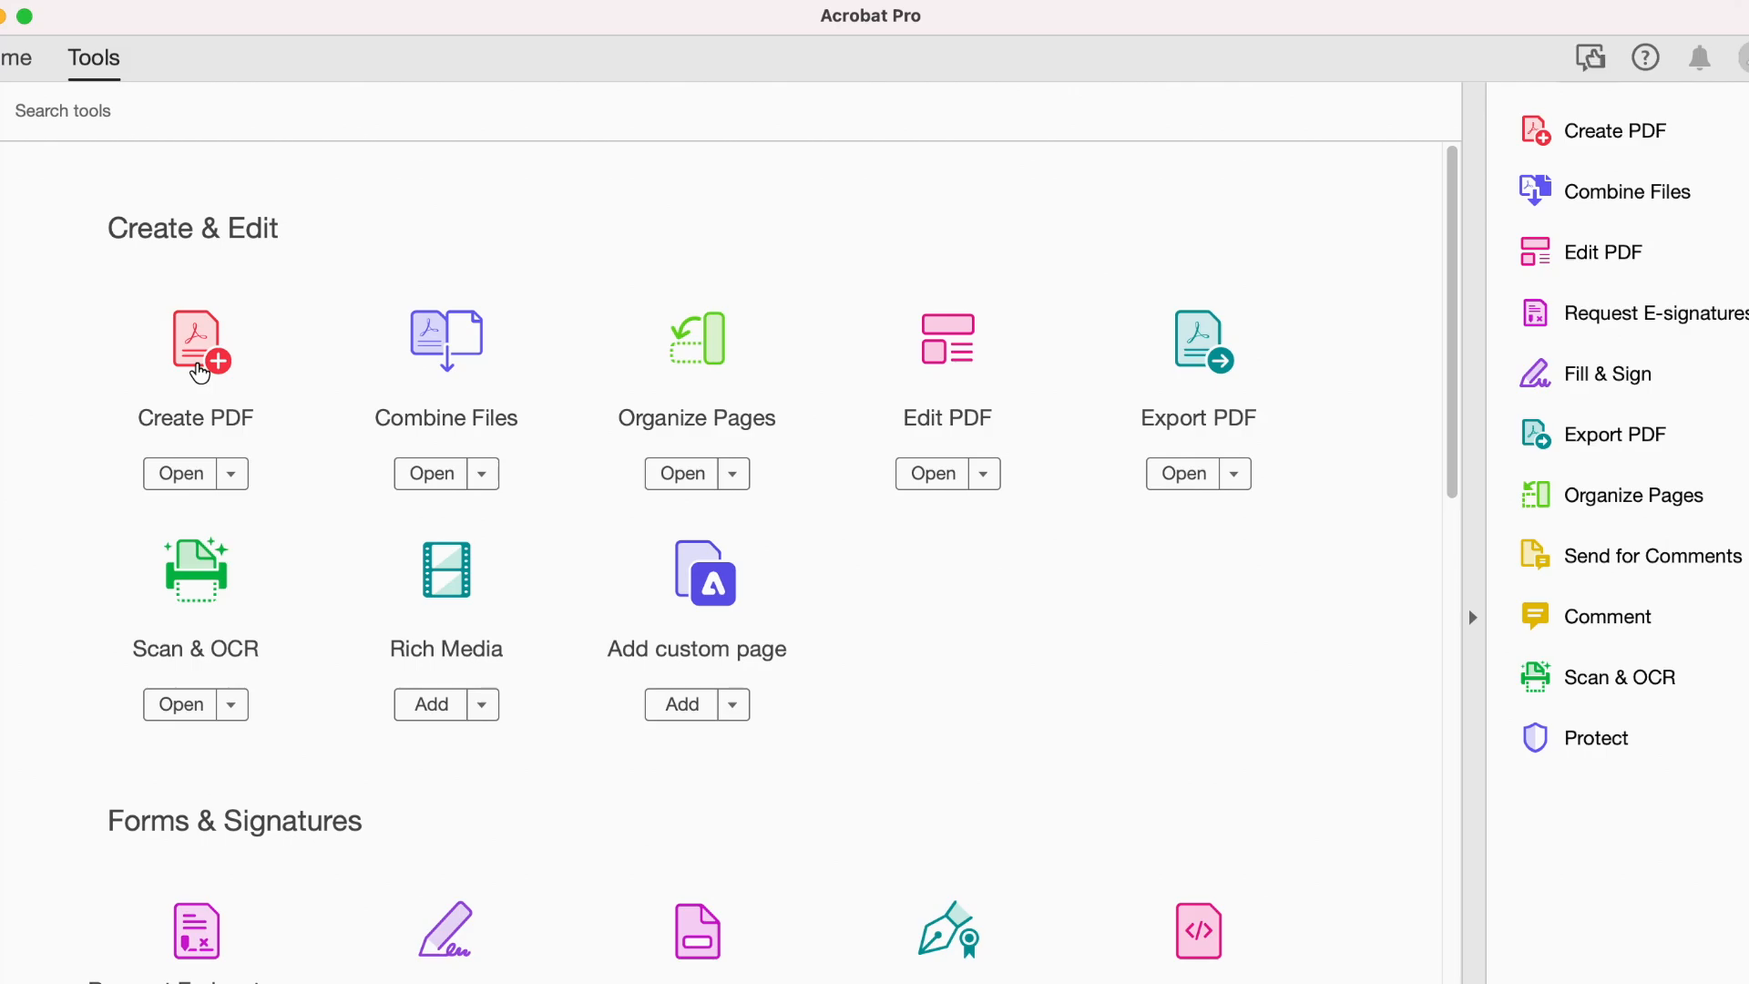
- In Acrobat Pro, open the Create PDF tool with the Single File option
click(194, 356)
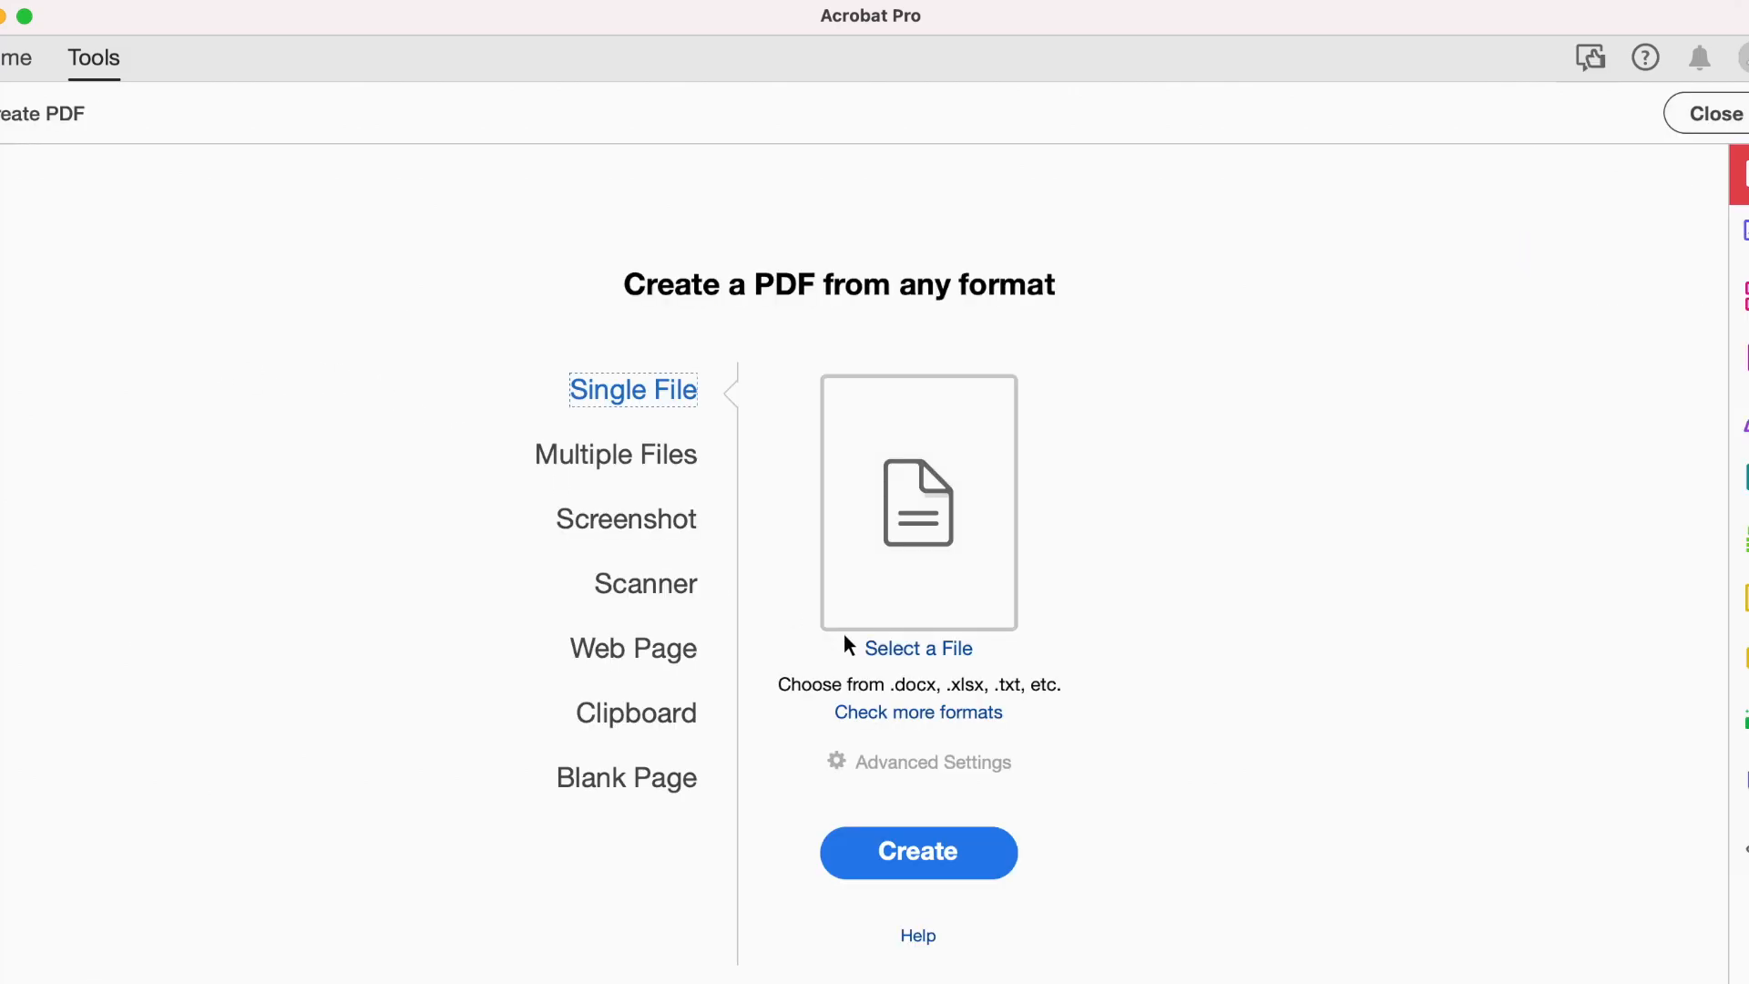
click(929, 865)
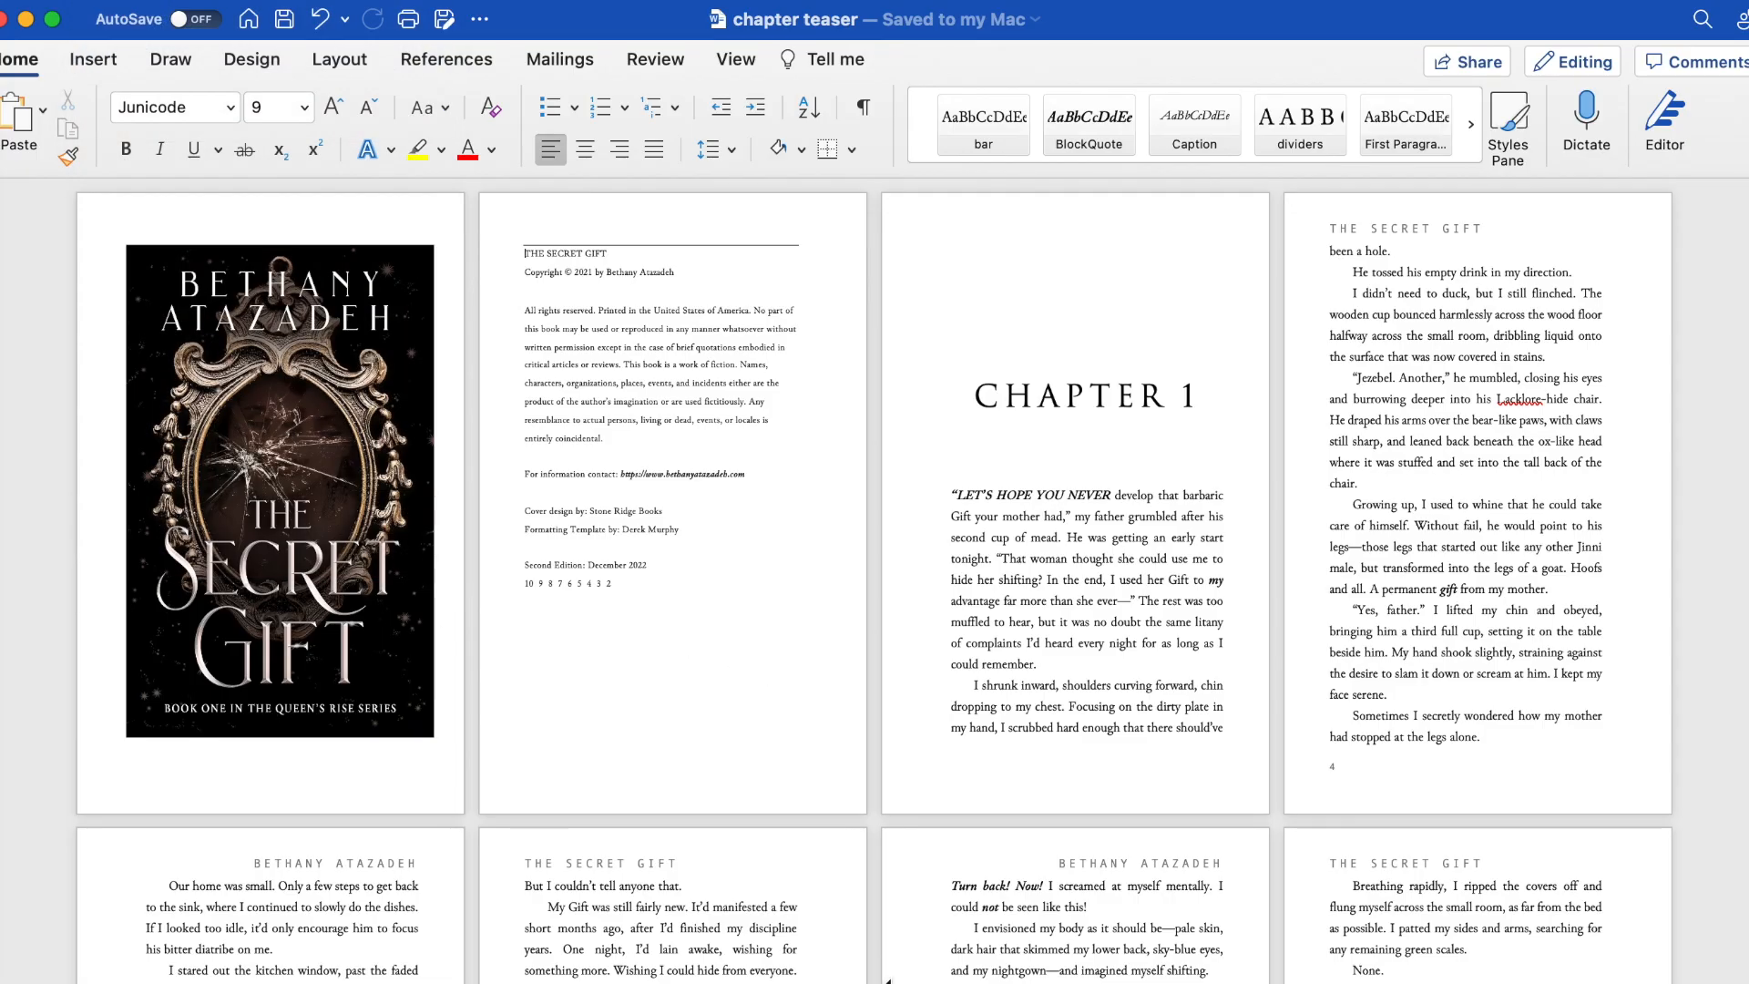
- Switch back to Word and save a copy of the chapter teaser document in PDF format
click(42, 1)
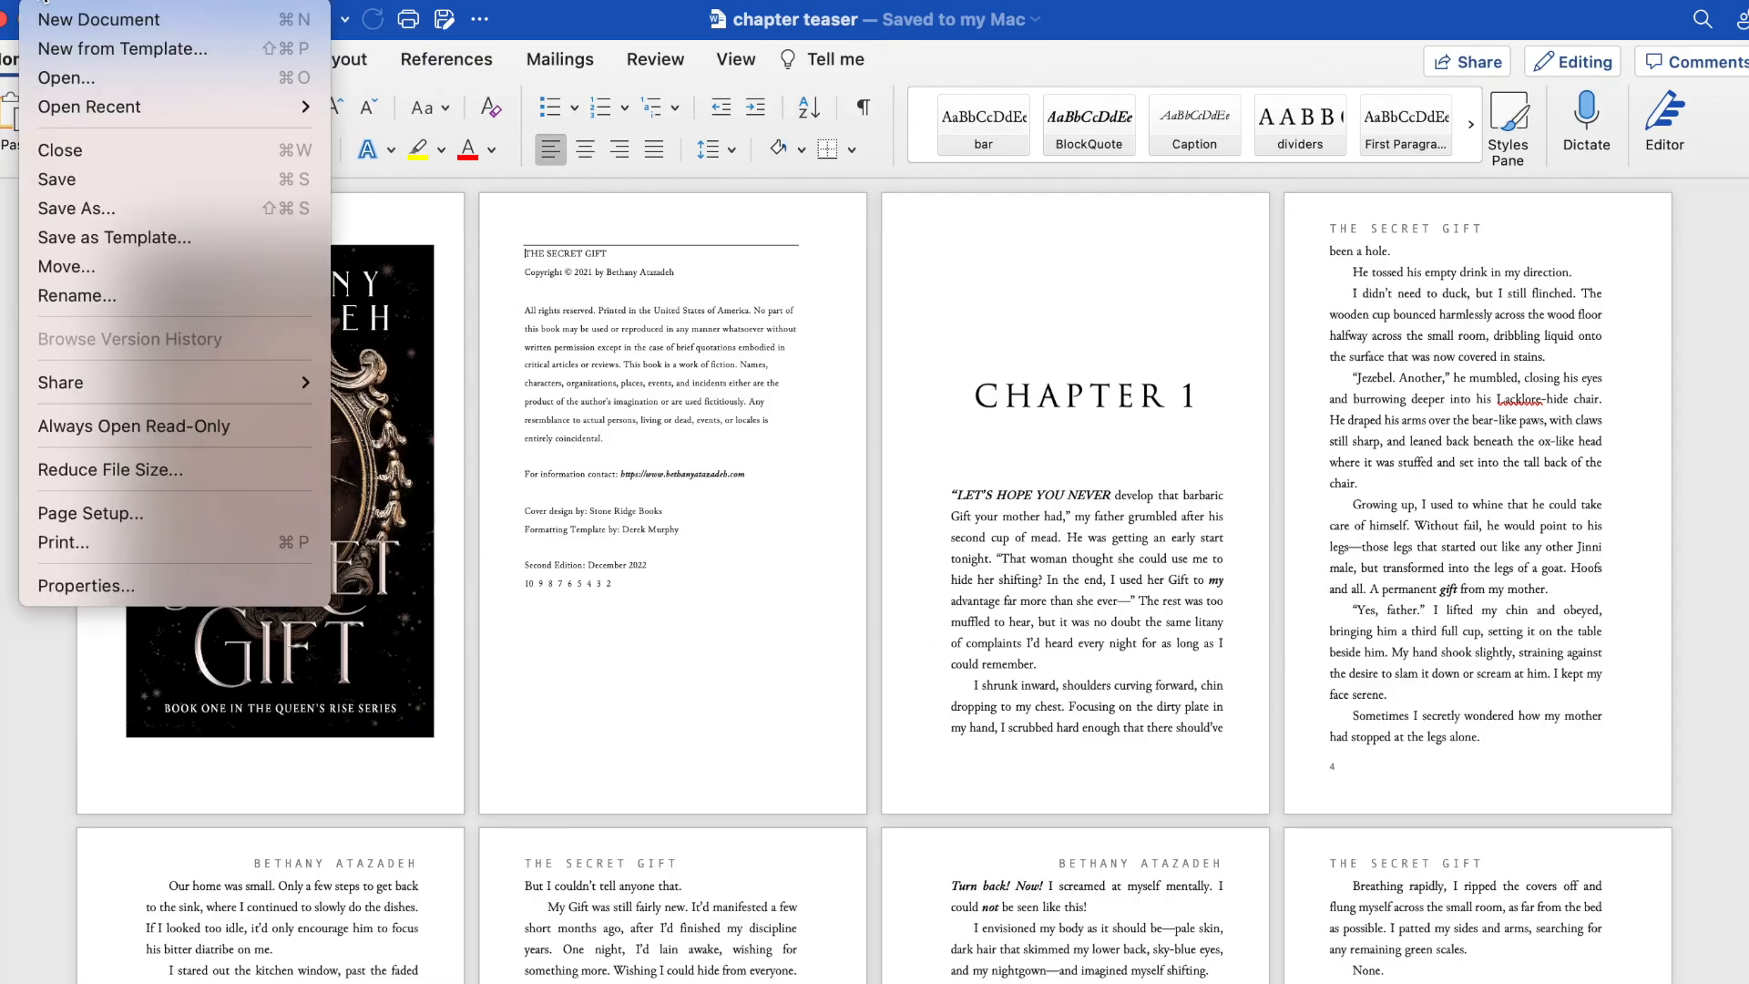
click(109, 208)
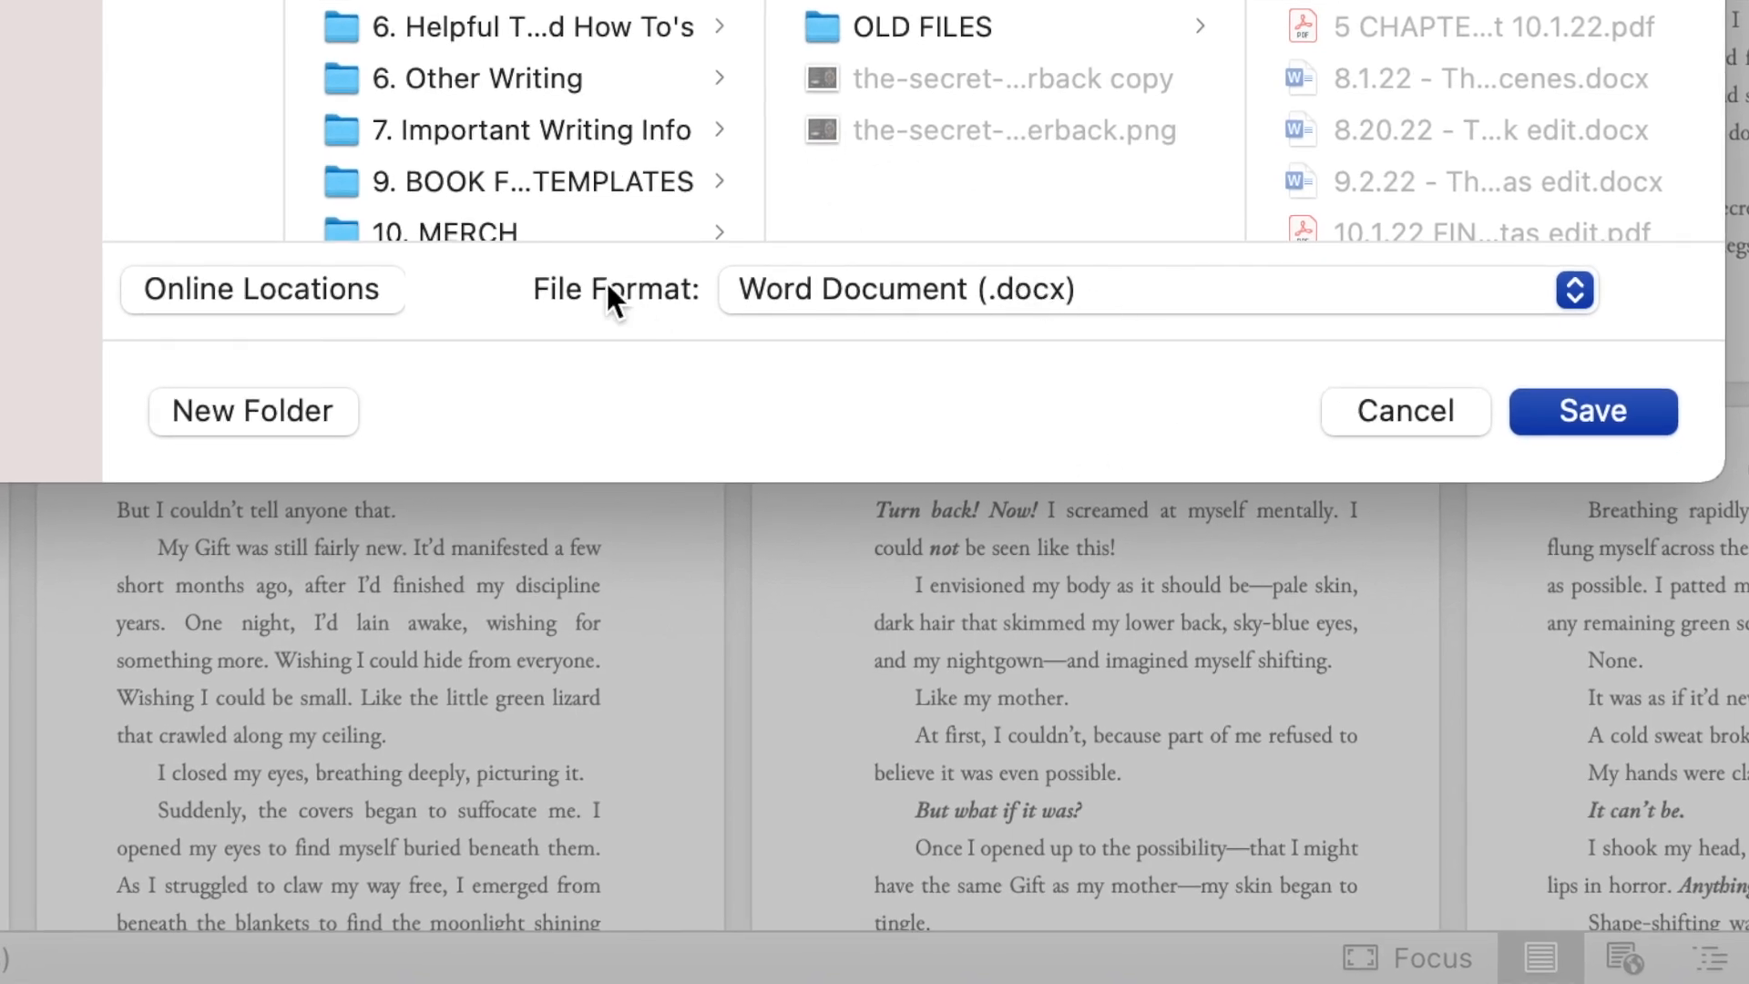
click(756, 289)
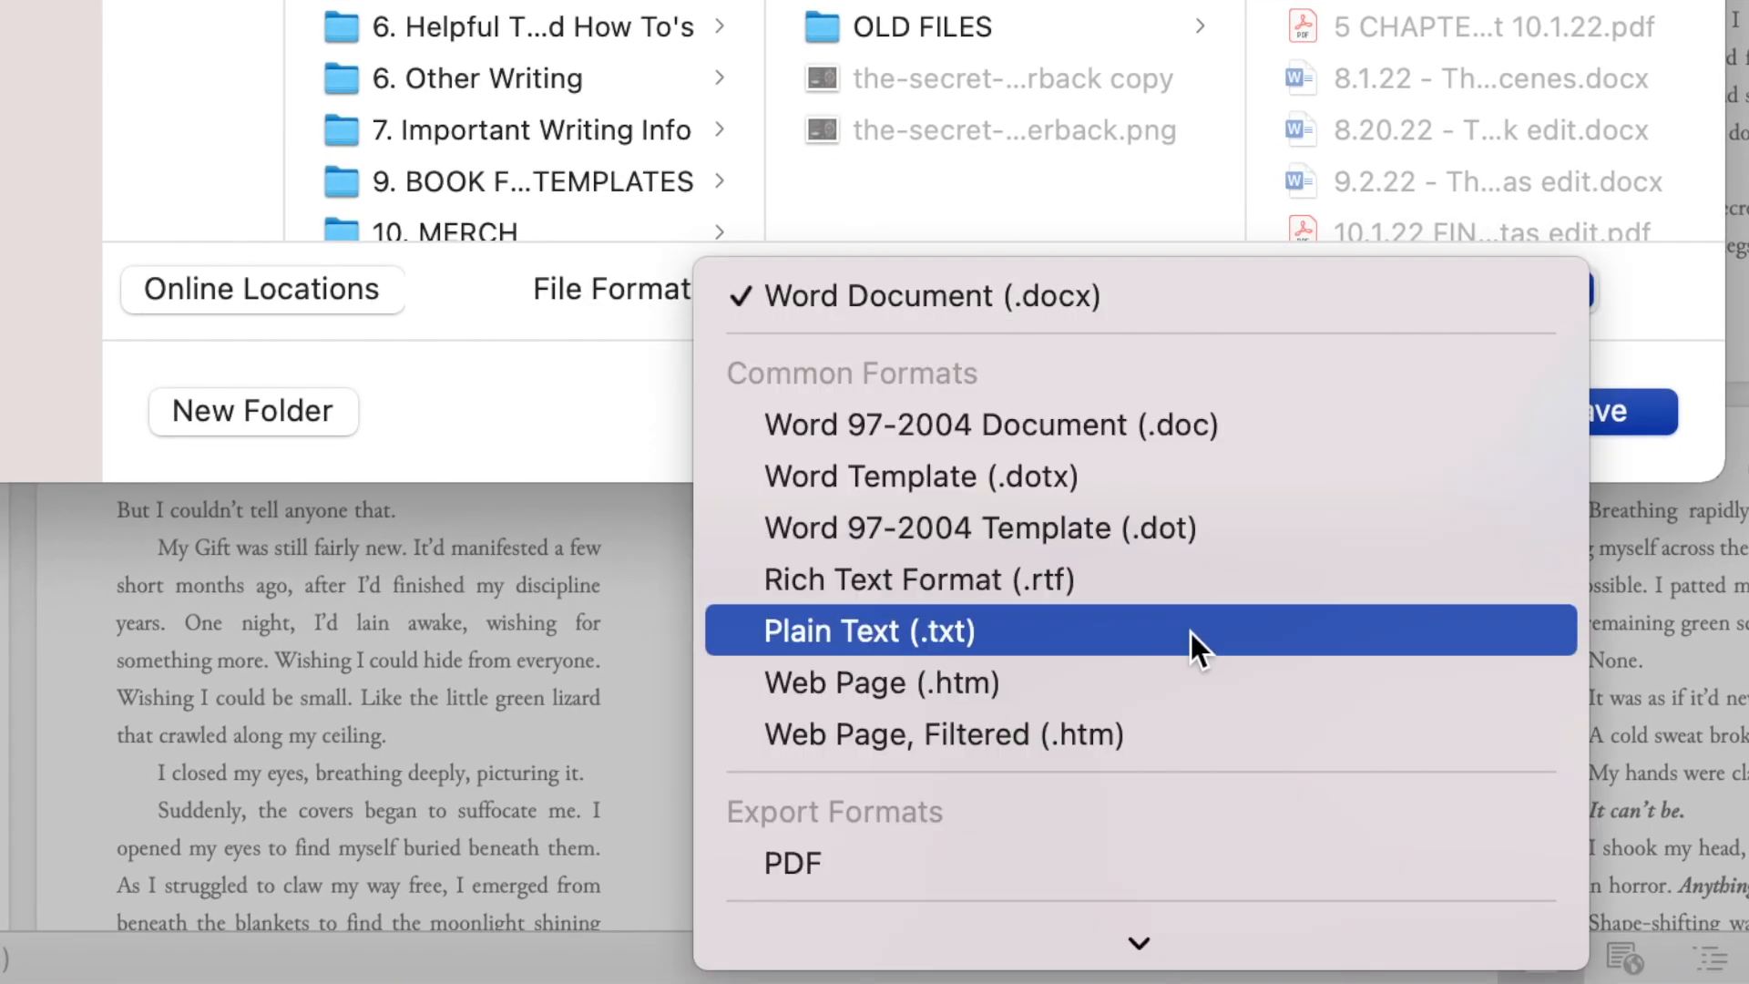
click(1175, 866)
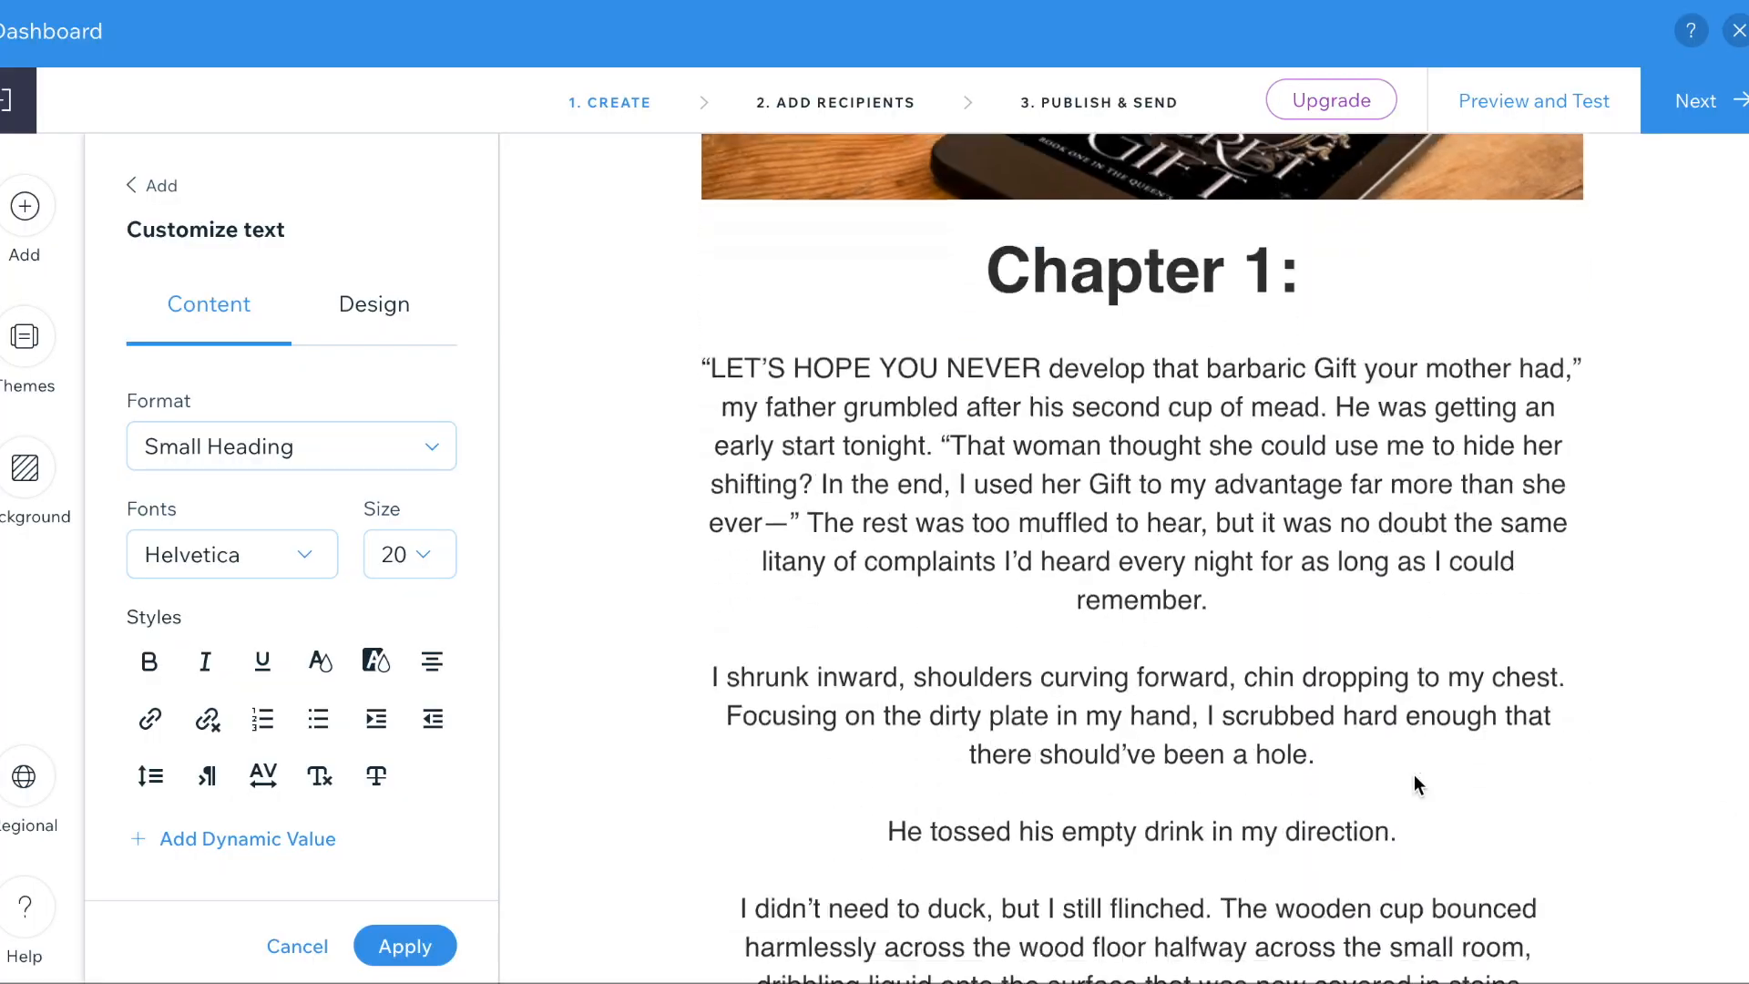
- In the Wix email editor, set the continue-reading button's text to "CLICK HERE TO CONTINUE READING THE FIRST 3 CHAPTERS!" and link it to chapter teaser.pdf
scroll(1413, 775, down, 20)
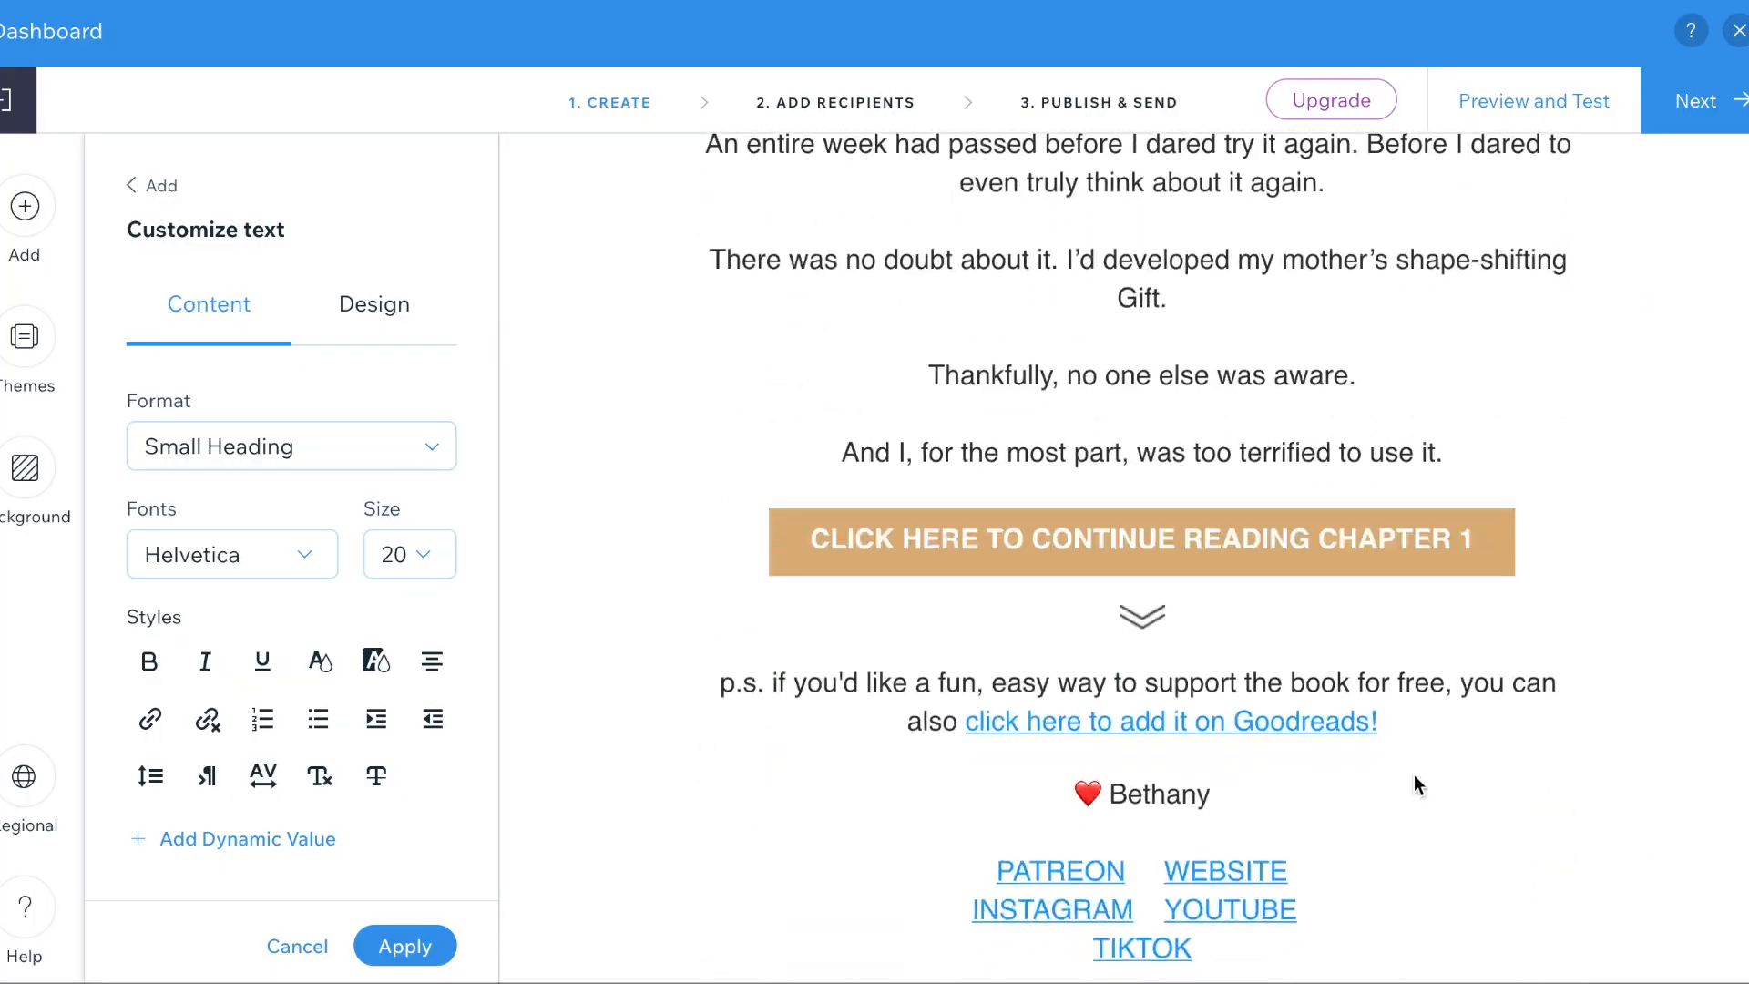
click(1139, 510)
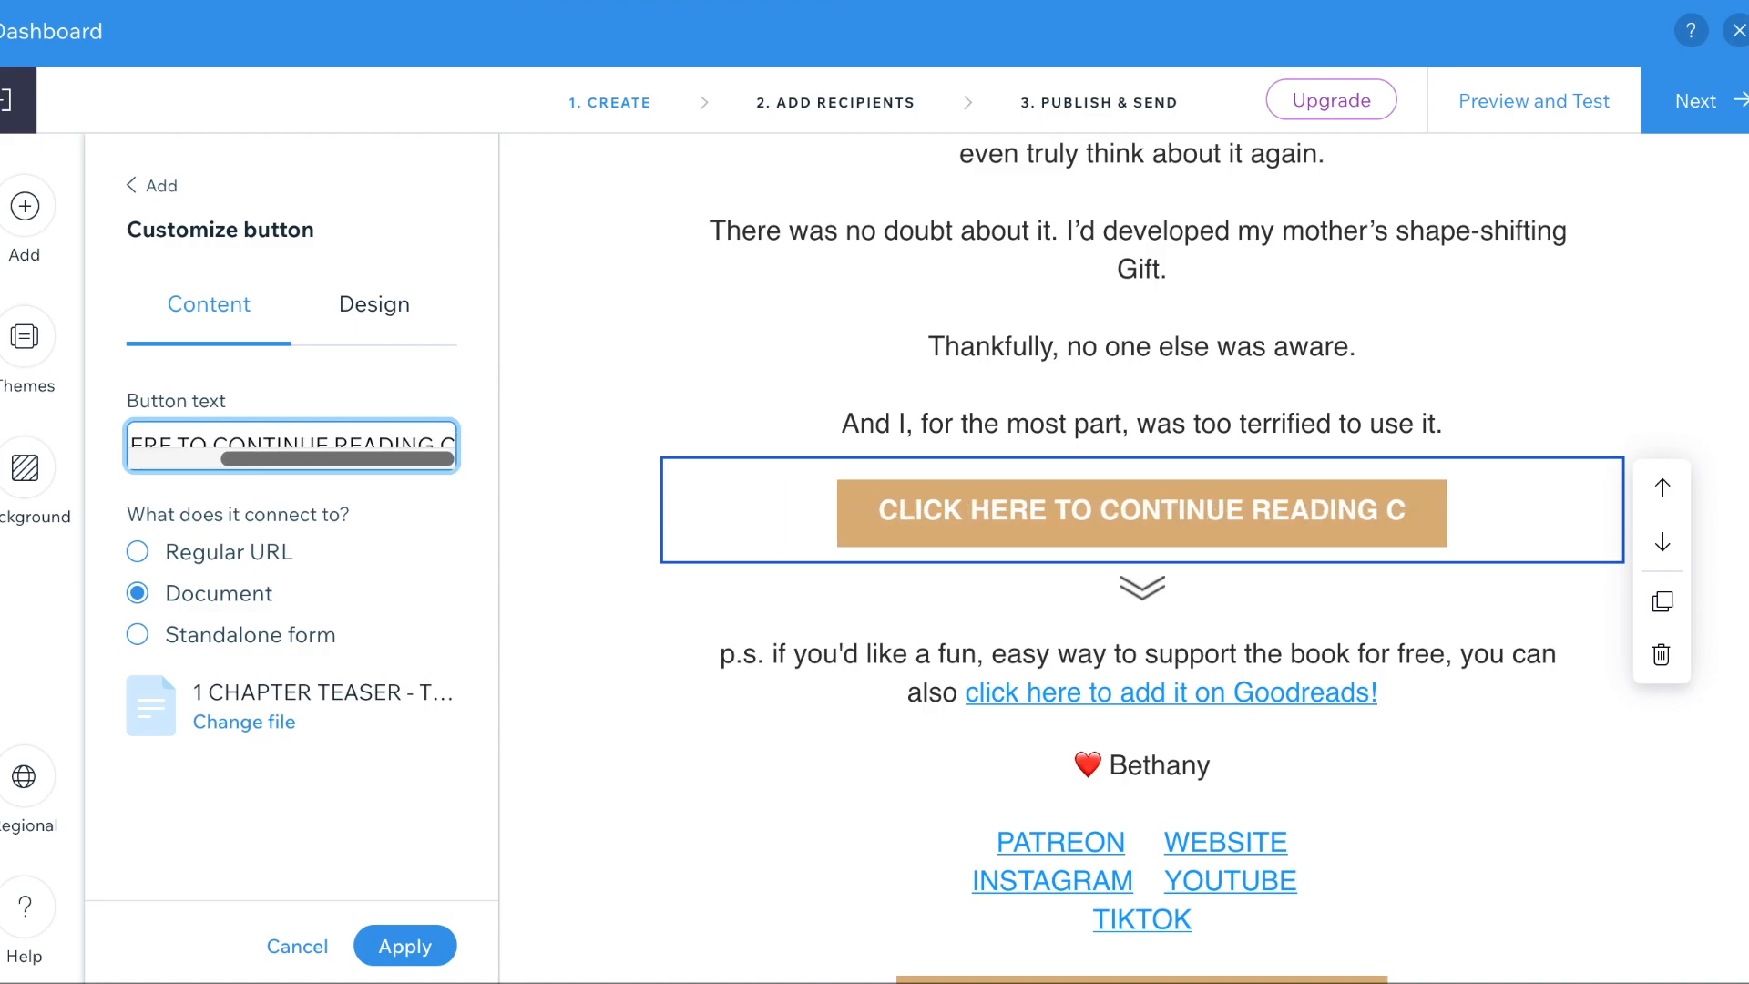
text(PTERS!)
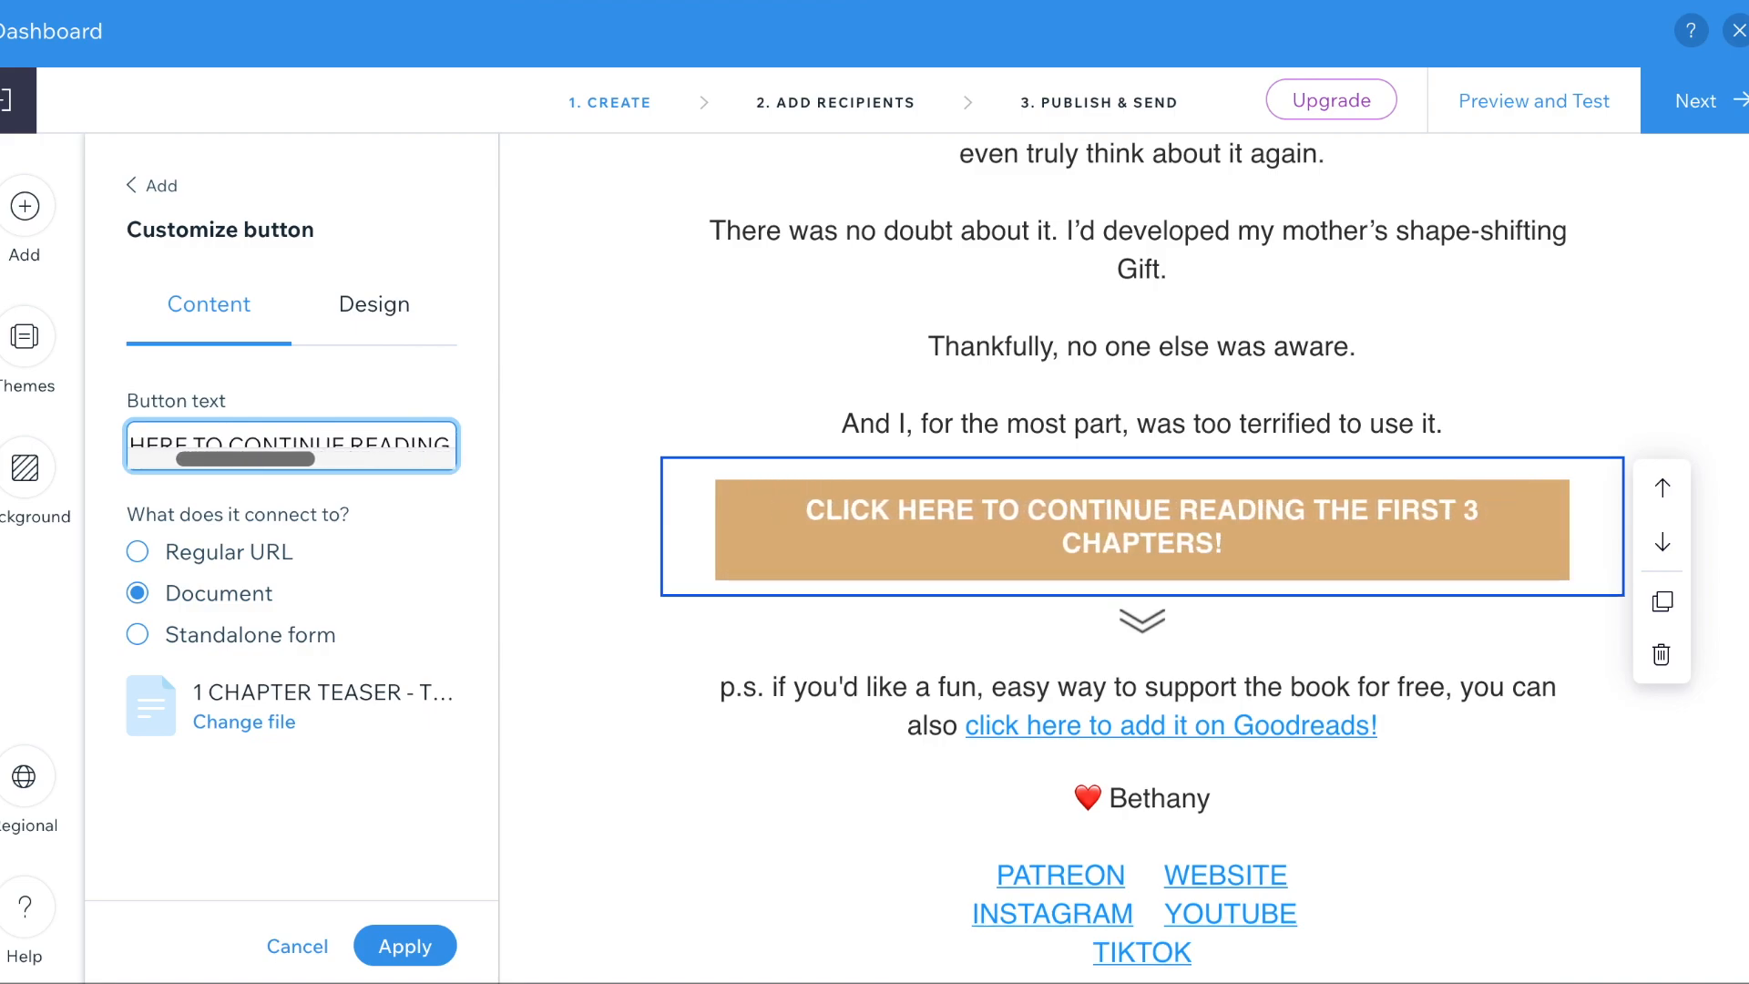
click(264, 722)
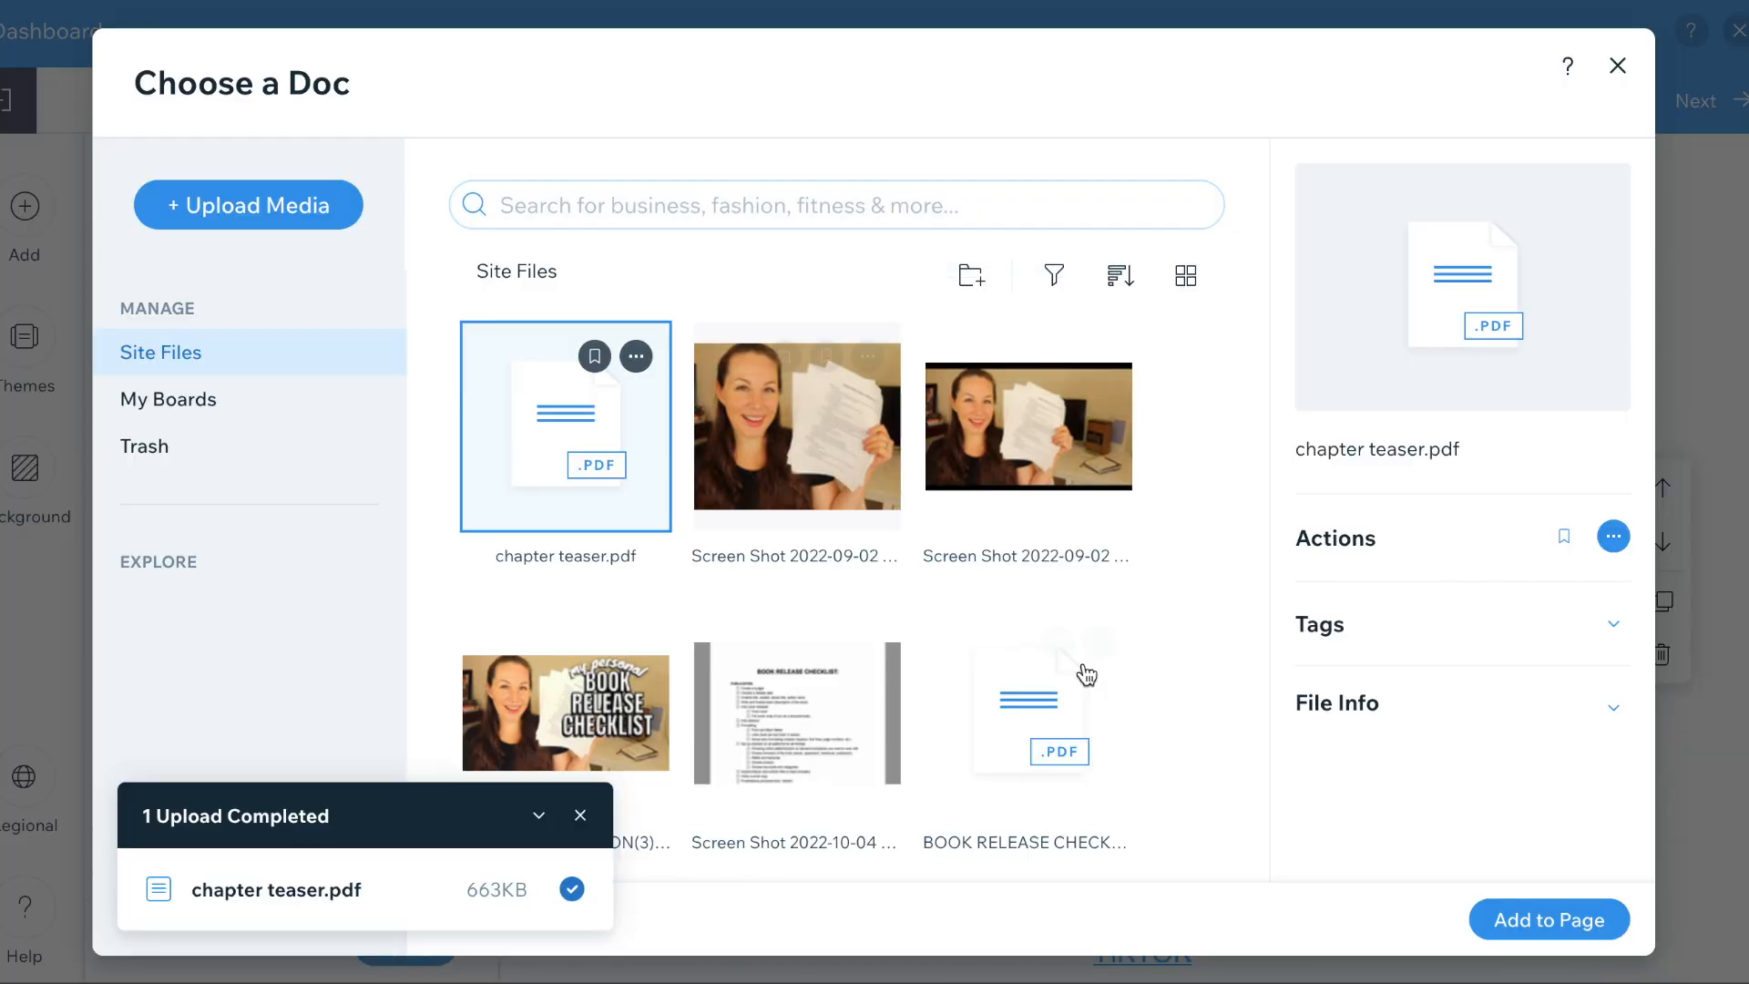
click(1521, 924)
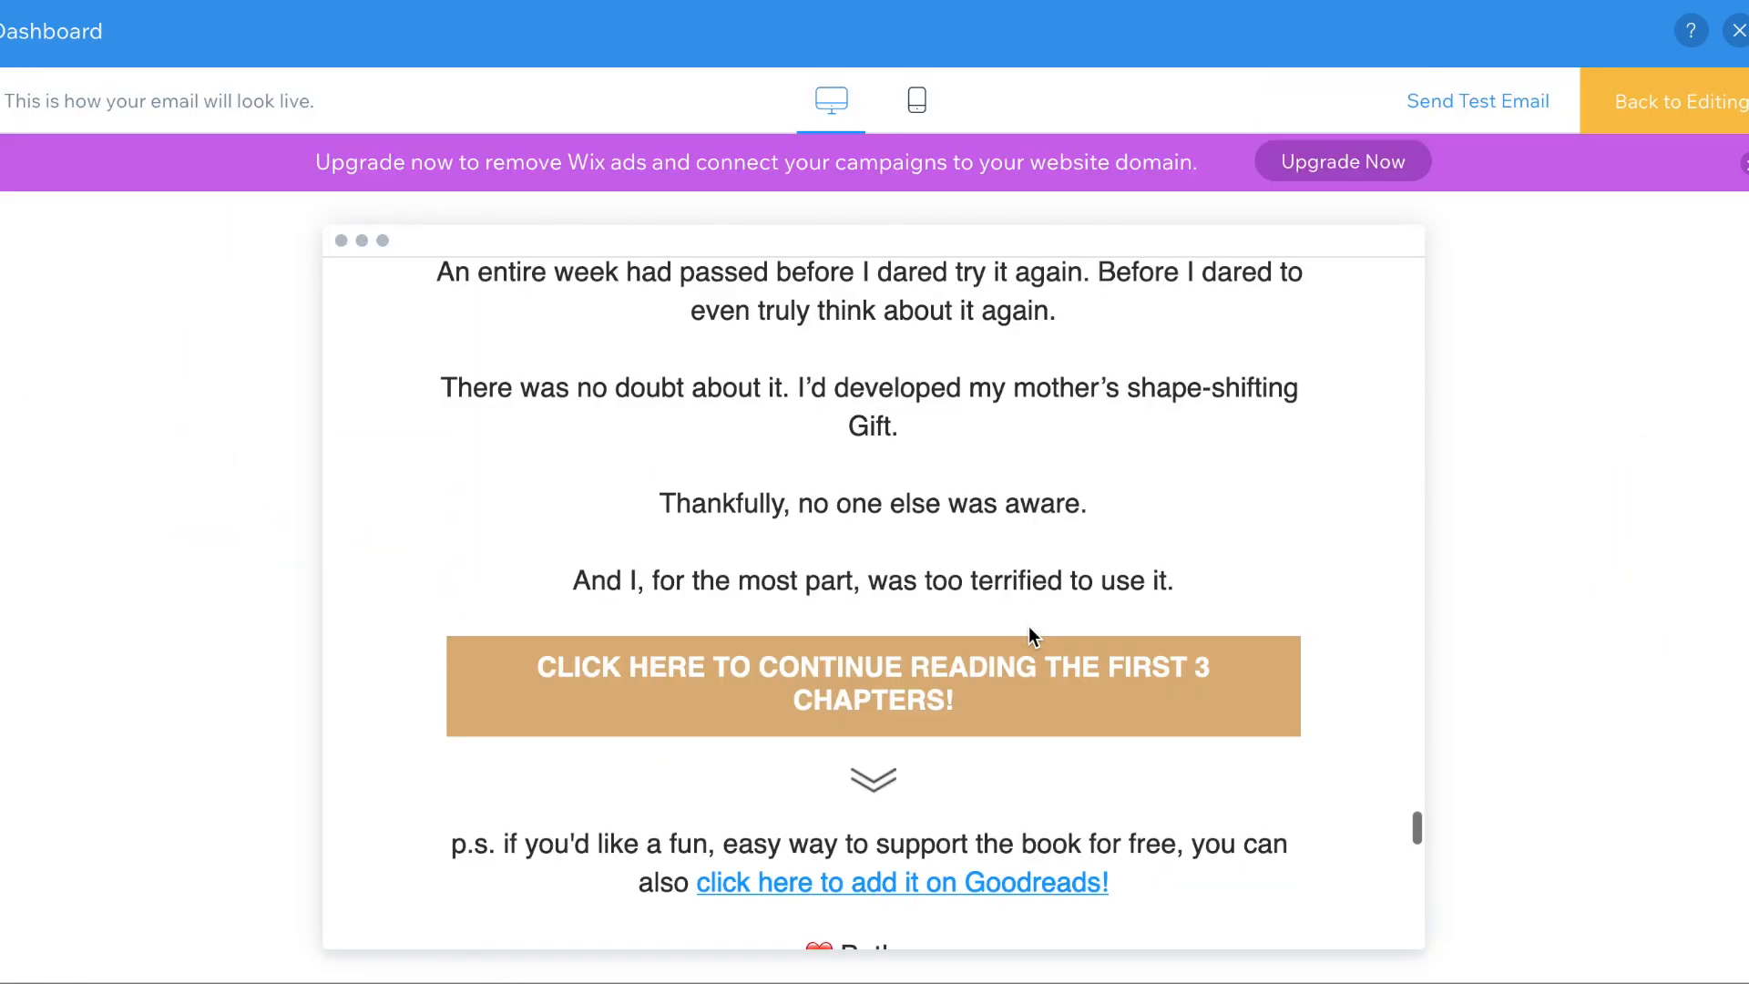
- Test the continue-reading button in the email preview and look through the linked PDF teaser
click(936, 681)
scroll(1436, 422, down, 10)
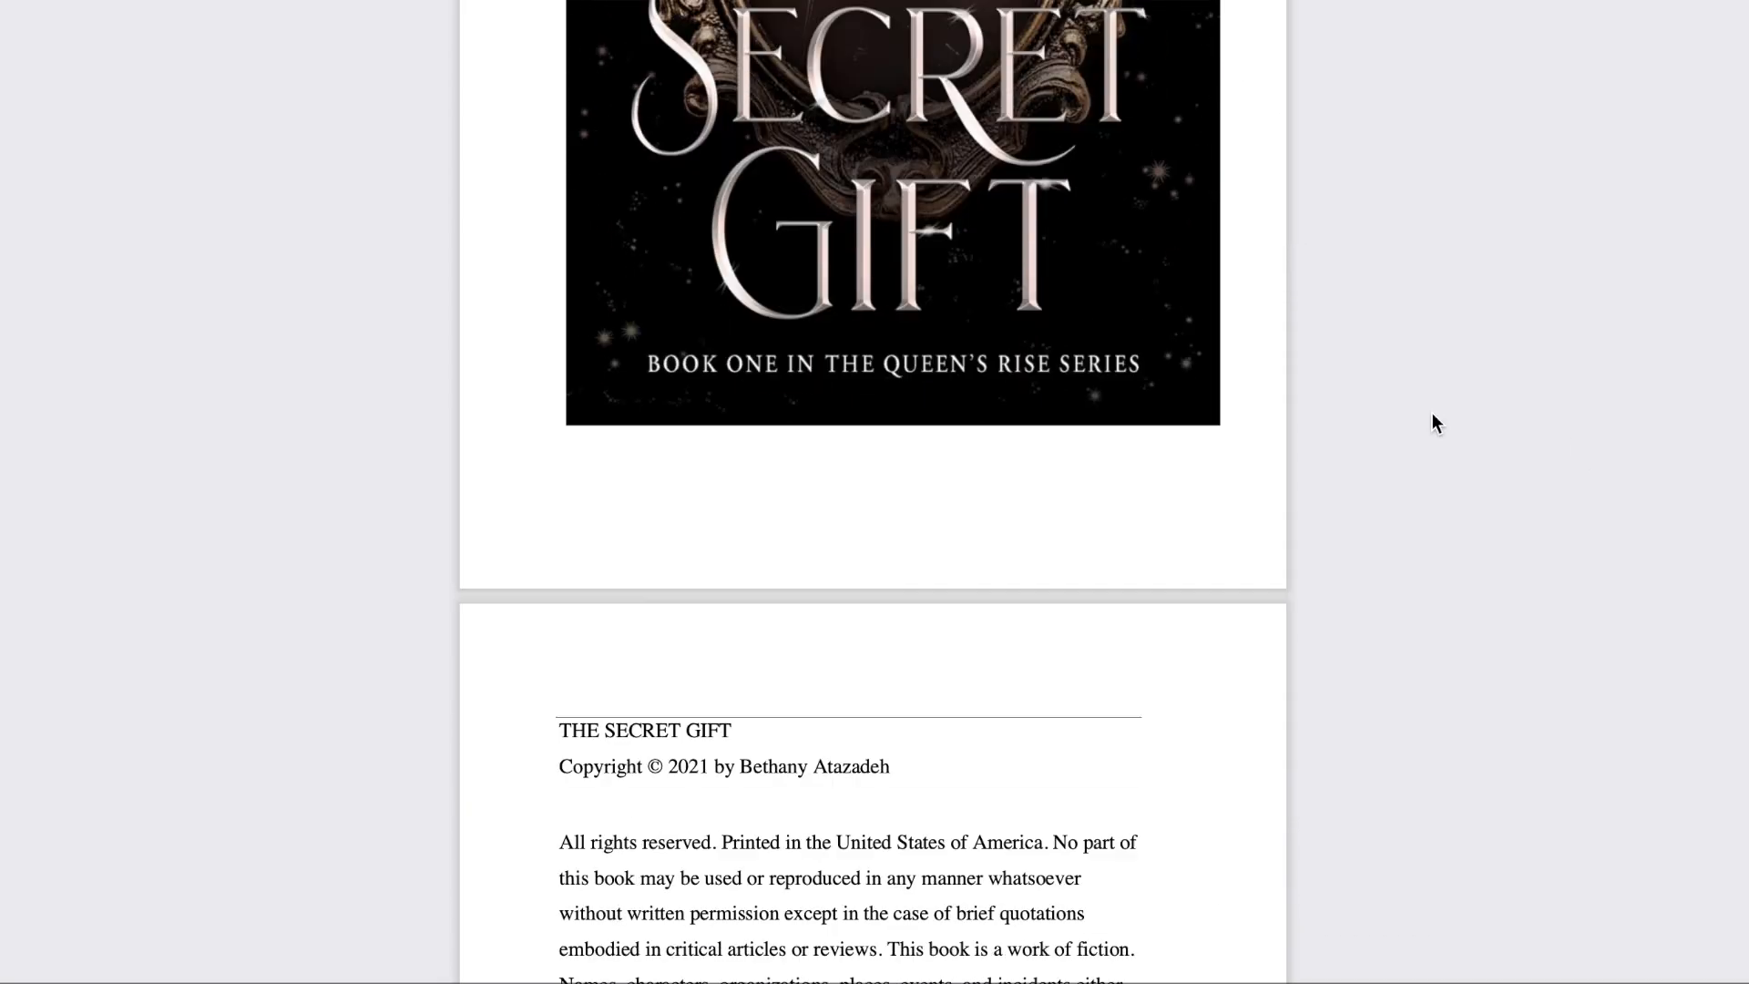